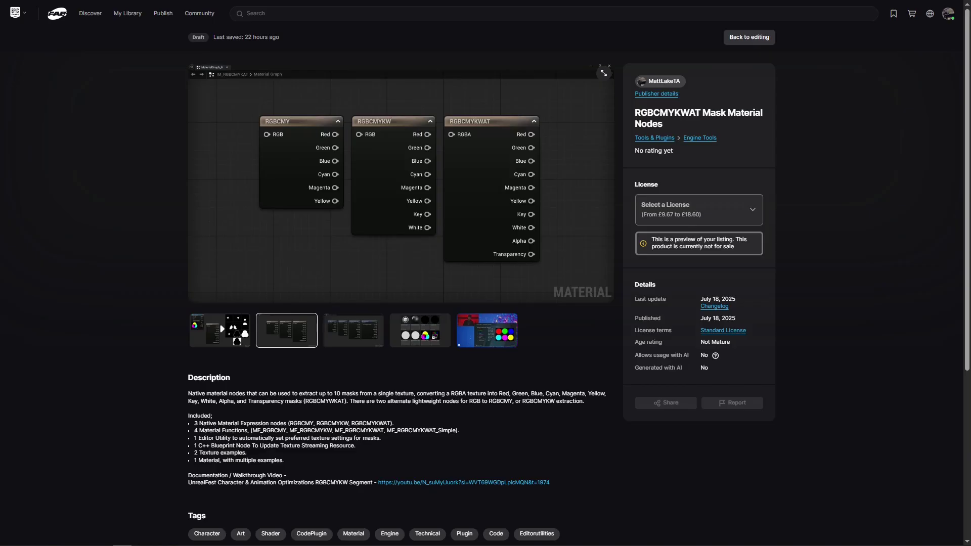
Step: Browse the gallery images of the RGBCMYKWAT Mask Material Nodes listing, including the channel-packing slide, included assets and material nodes
left_click(487, 334)
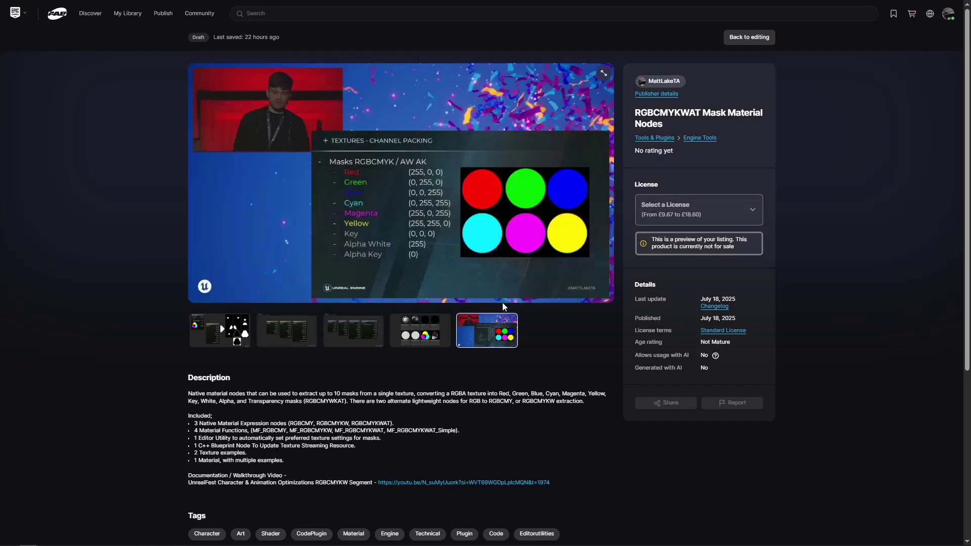
left_click(420, 332)
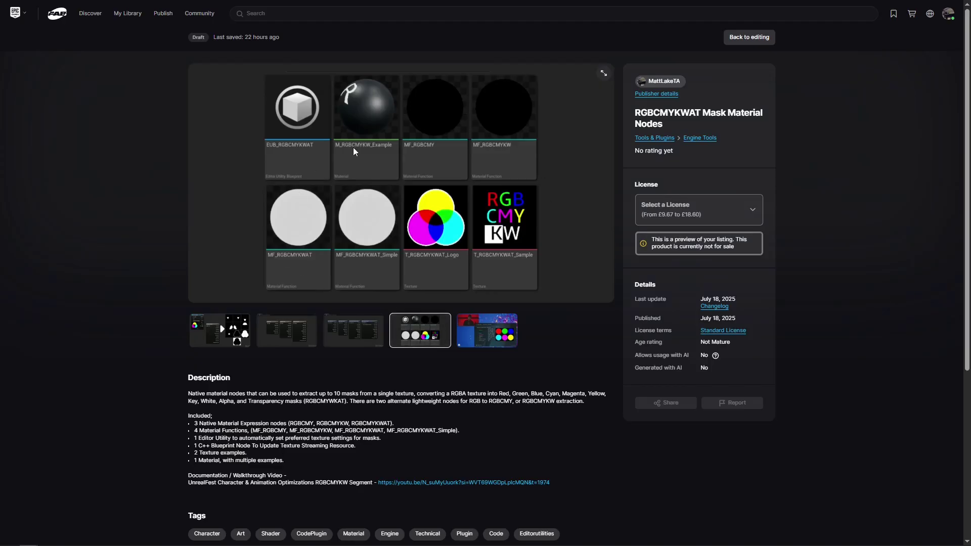
left_click(292, 335)
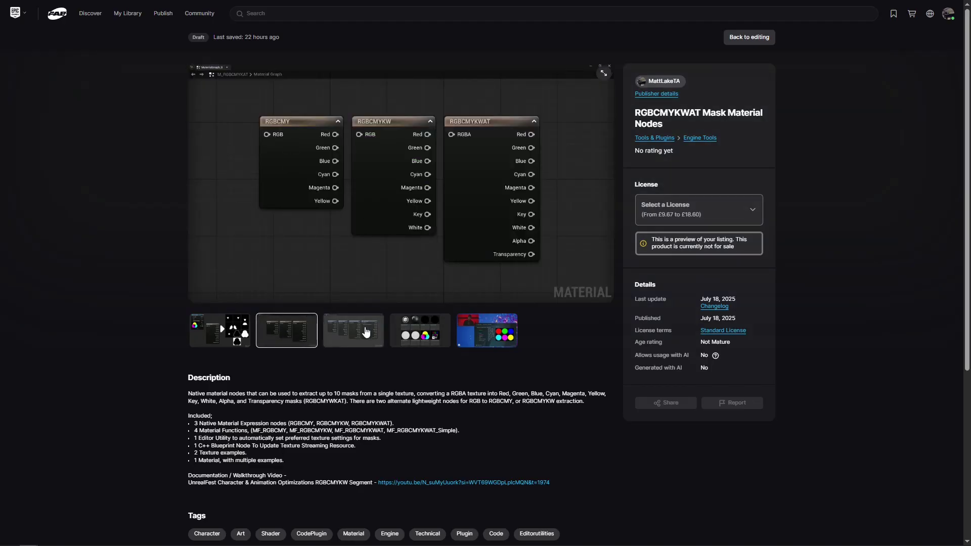
left_click(366, 332)
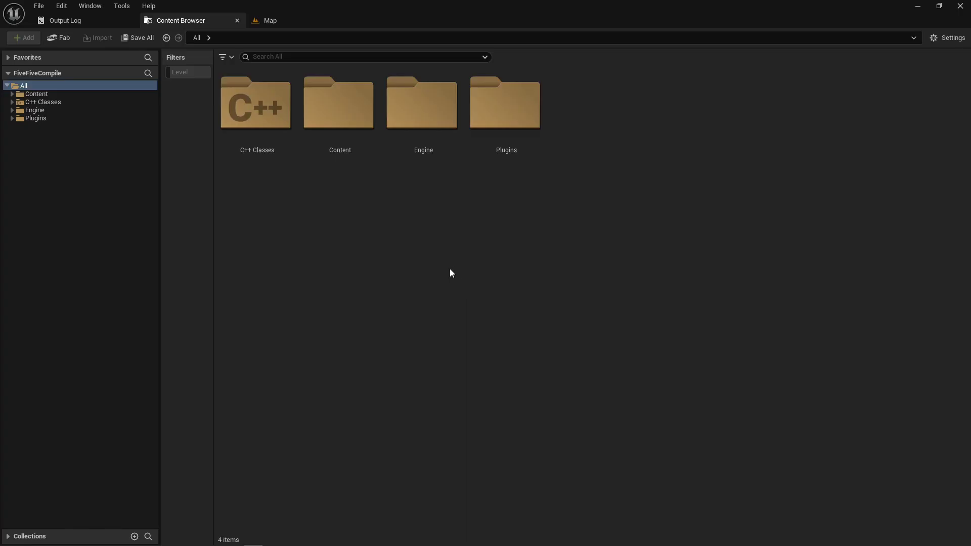
Step: Check the Content Browser's display settings and open the RGBCMYKWAT Content folder under Plugins
left_click(941, 39)
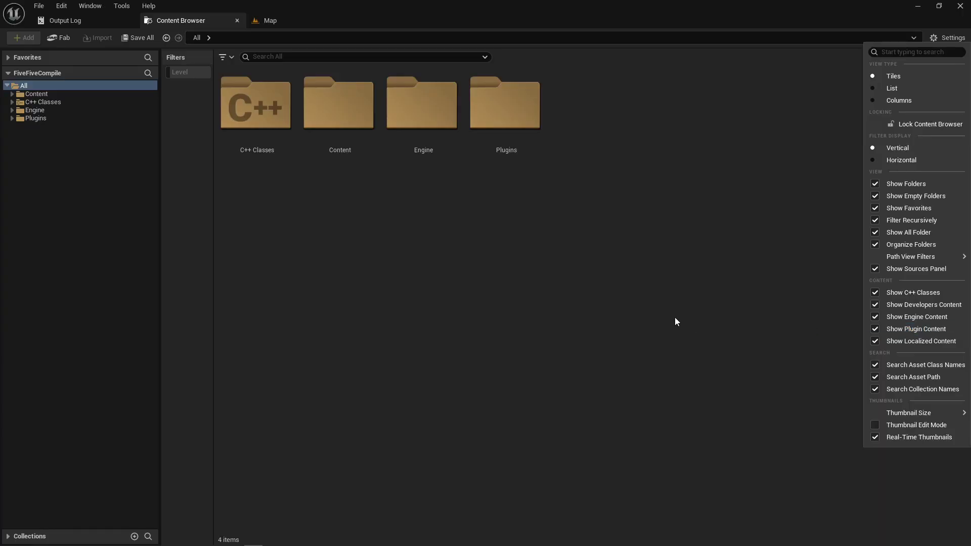
left_click(369, 247)
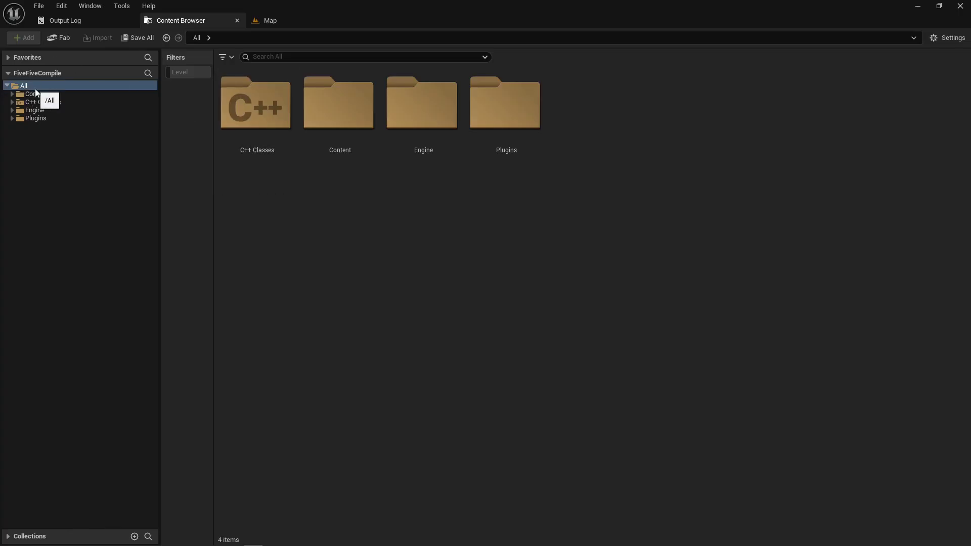
left_click(38, 119)
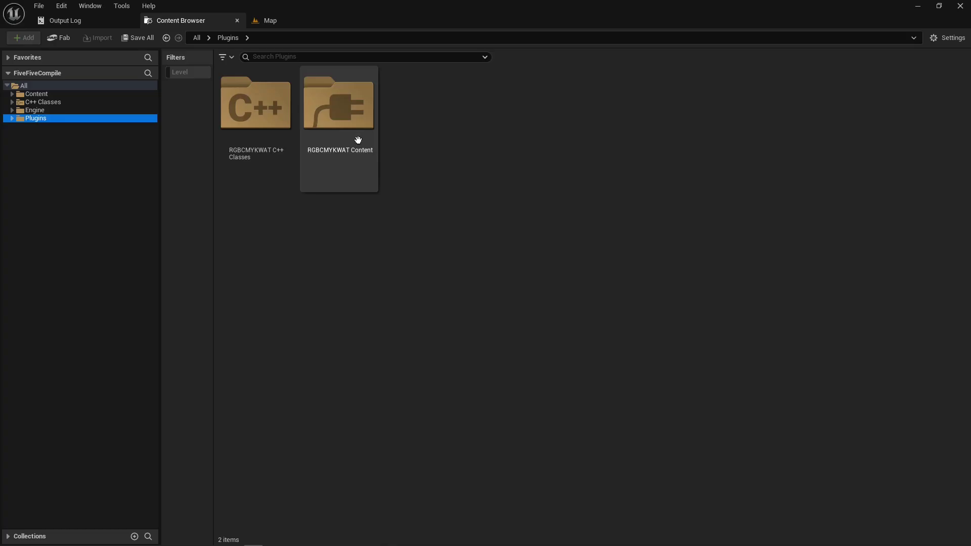
mouse_move(361, 156)
double_click(337, 120)
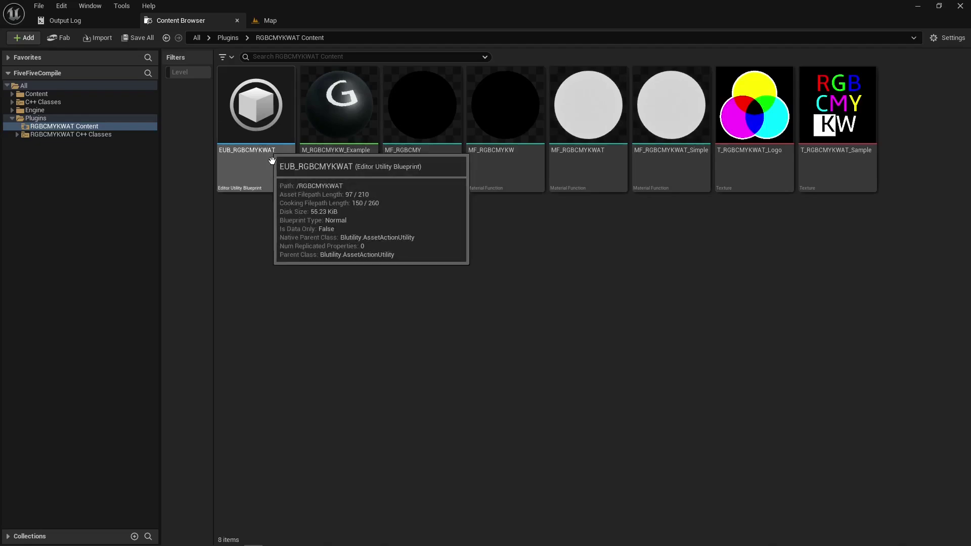
Step: Look over the plugin's assets: the editor utility blueprint, example material, four material functions and the textures
mouse_move(347, 180)
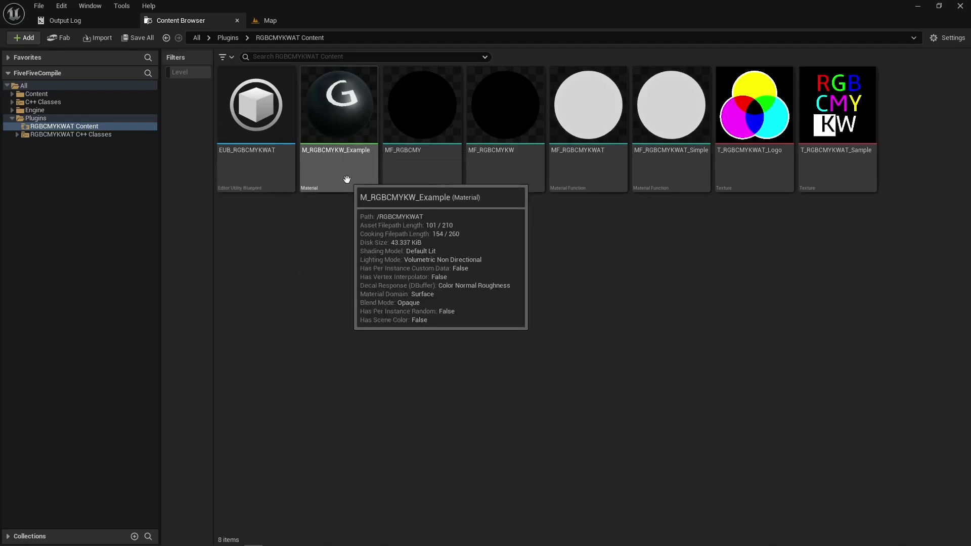
left_click(434, 180)
left_click(657, 189, "shift")
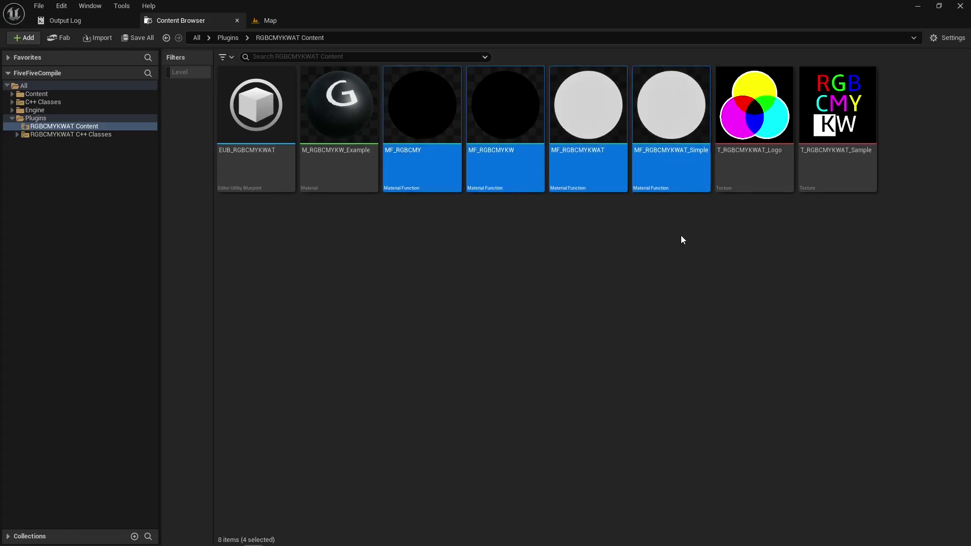
left_click(743, 175)
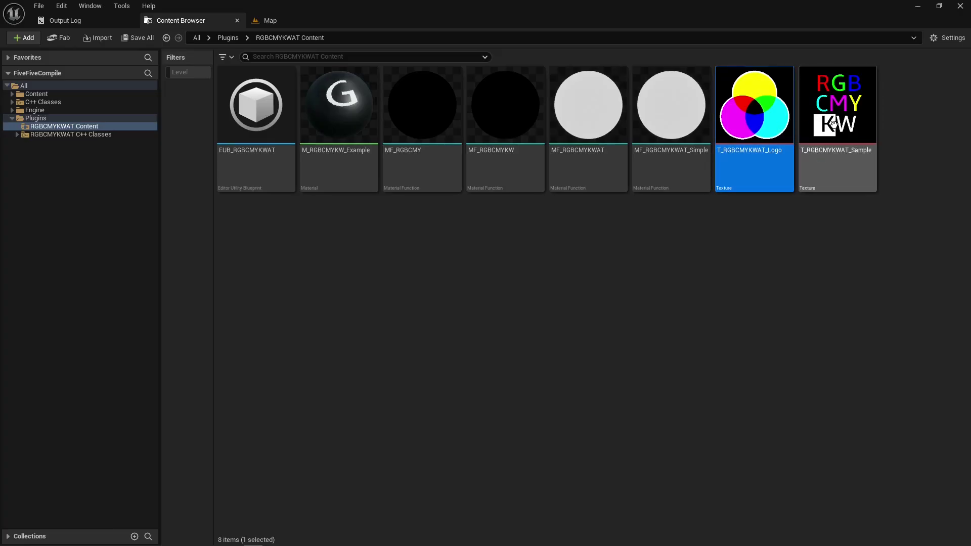
left_click(665, 313)
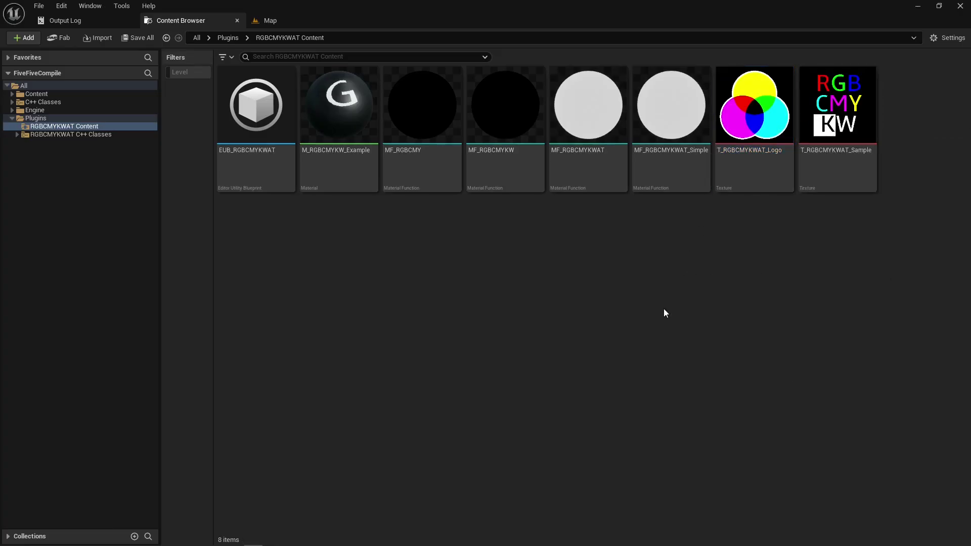
Step: Open the EUB_RGBCMYKWAT editor utility blueprint and widen its graph area by narrowing the details area
left_click(239, 130)
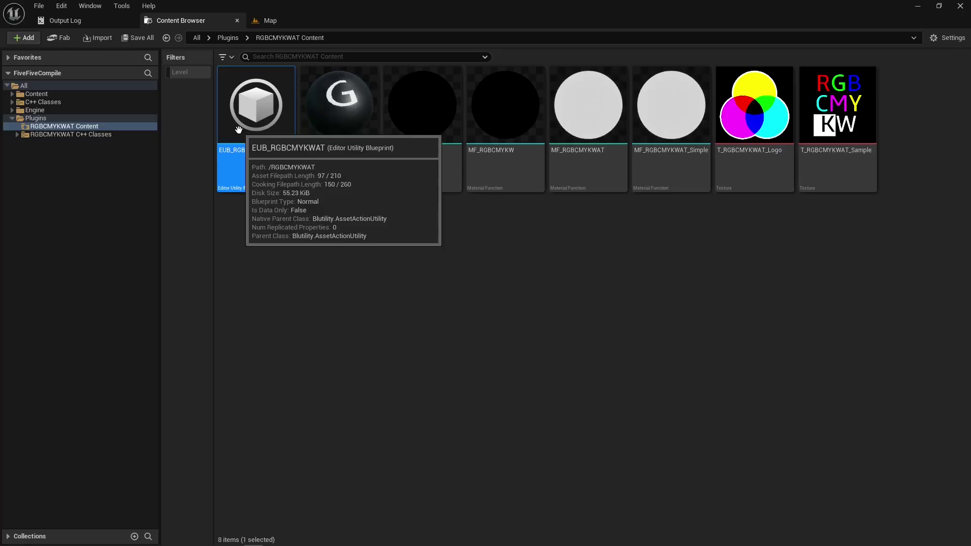
double_click(239, 130)
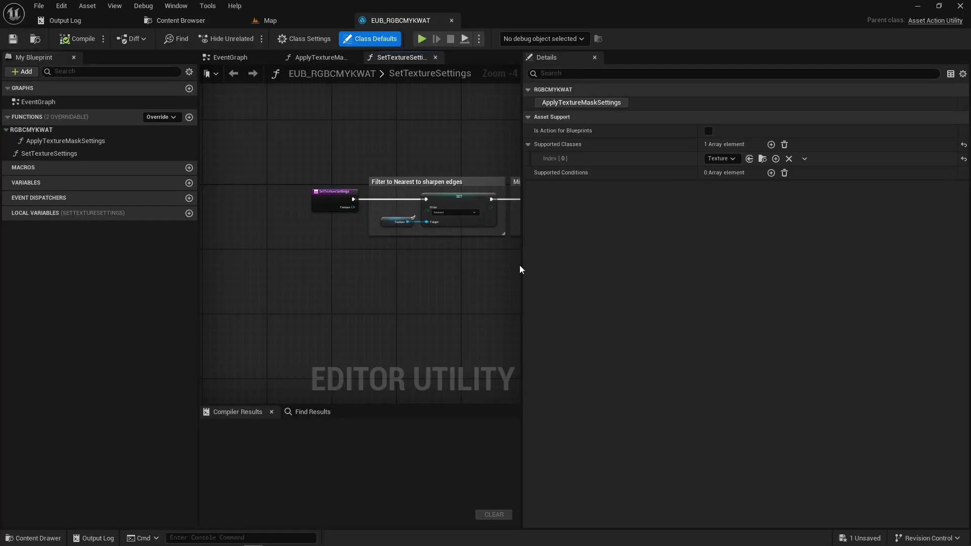
left_click_drag(522, 265, 622, 259)
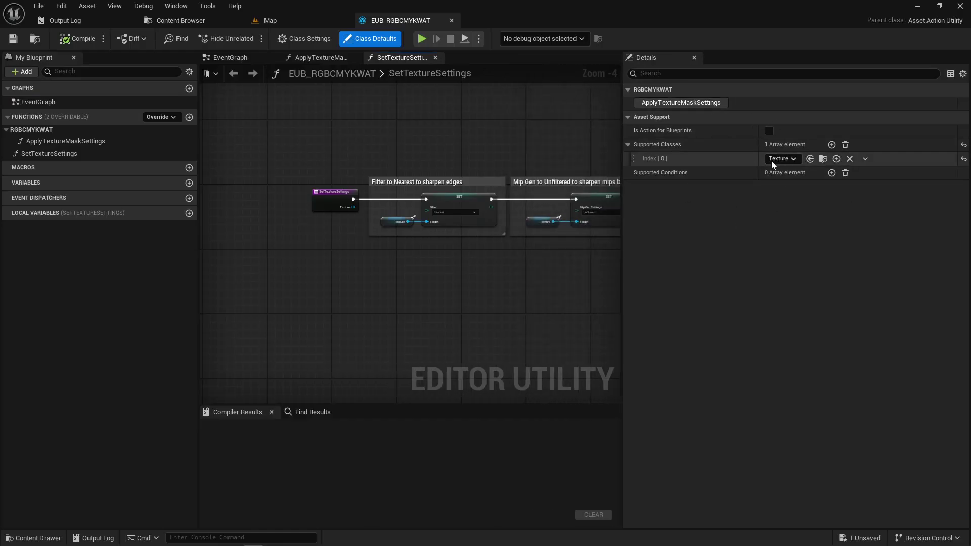
left_click_drag(621, 262, 752, 271)
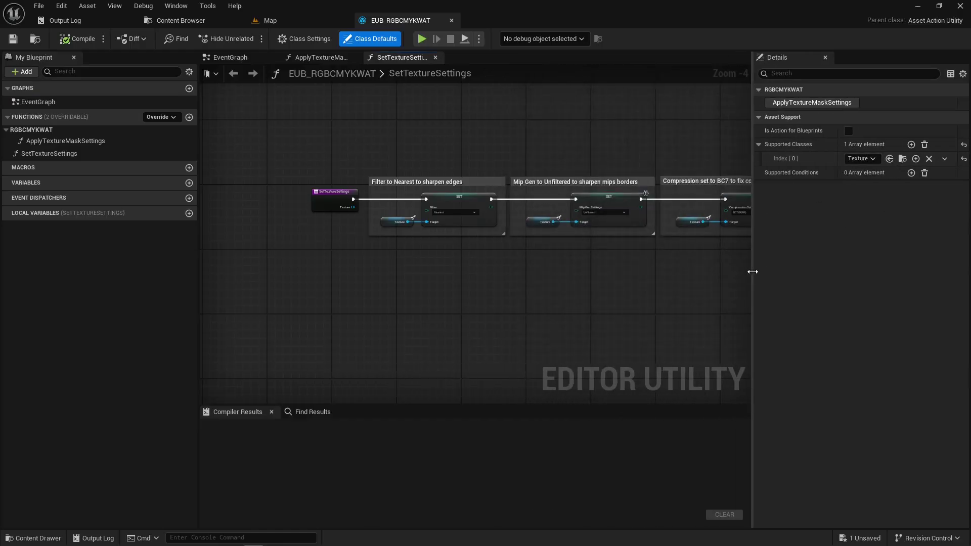
Step: Examine the SetTextureSettings function's filter, mip gen, compression and texture streaming update nodes, and close the blueprint
scroll(384, 230, "up", 4)
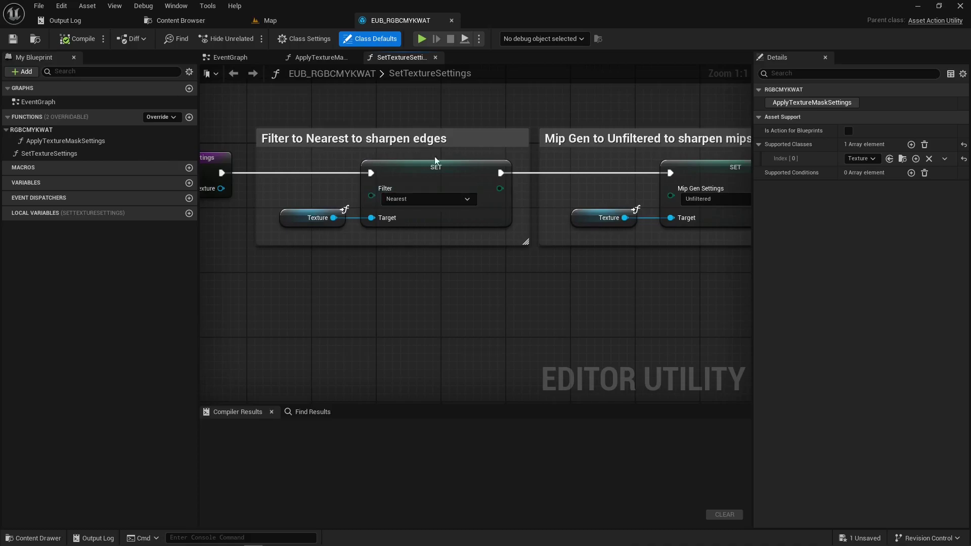
right_click_drag(491, 222, 269, 250)
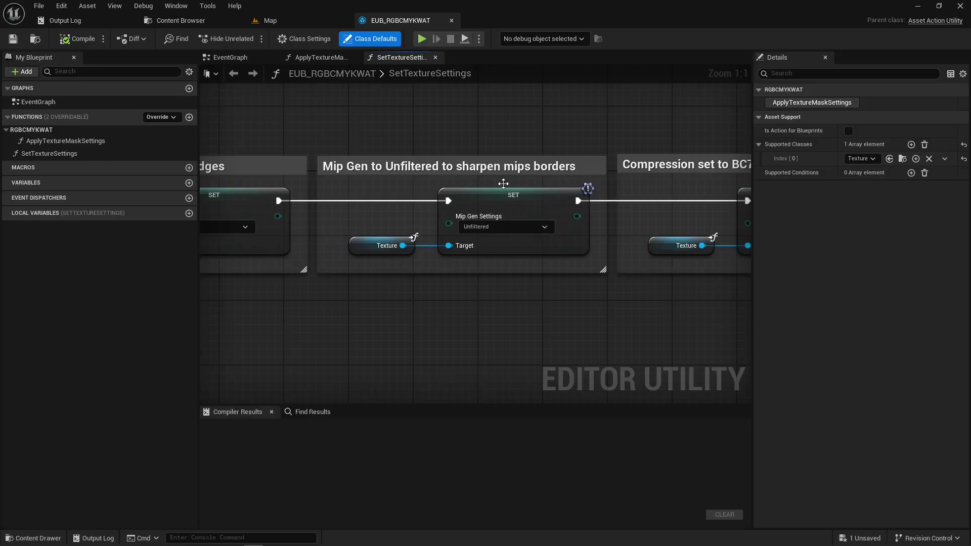
right_click_drag(566, 230, 304, 260)
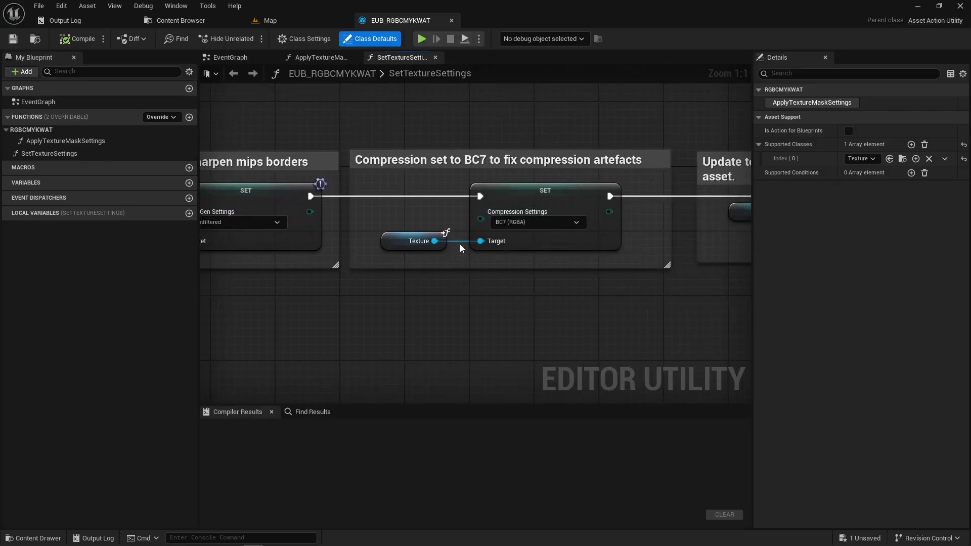
right_click_drag(754, 113, 411, 118)
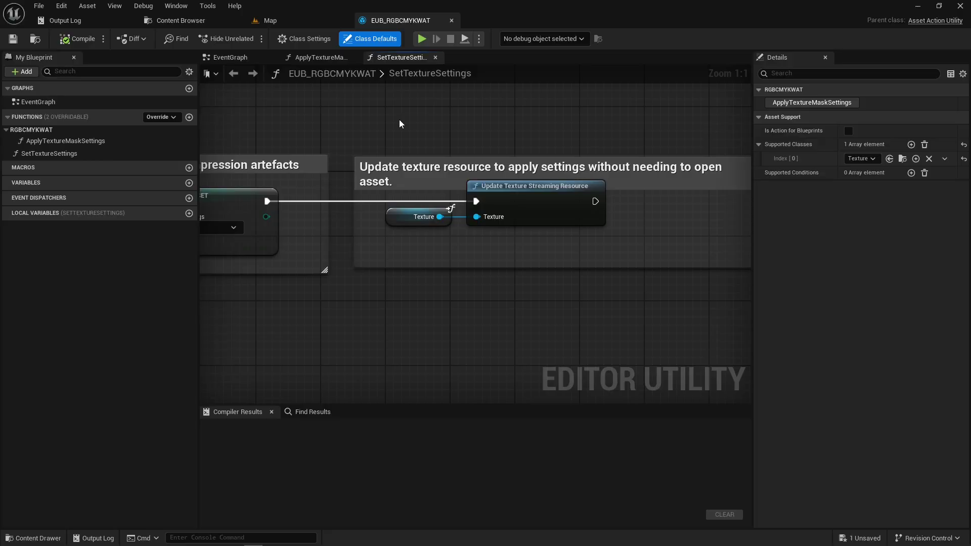
middle_click(378, 23)
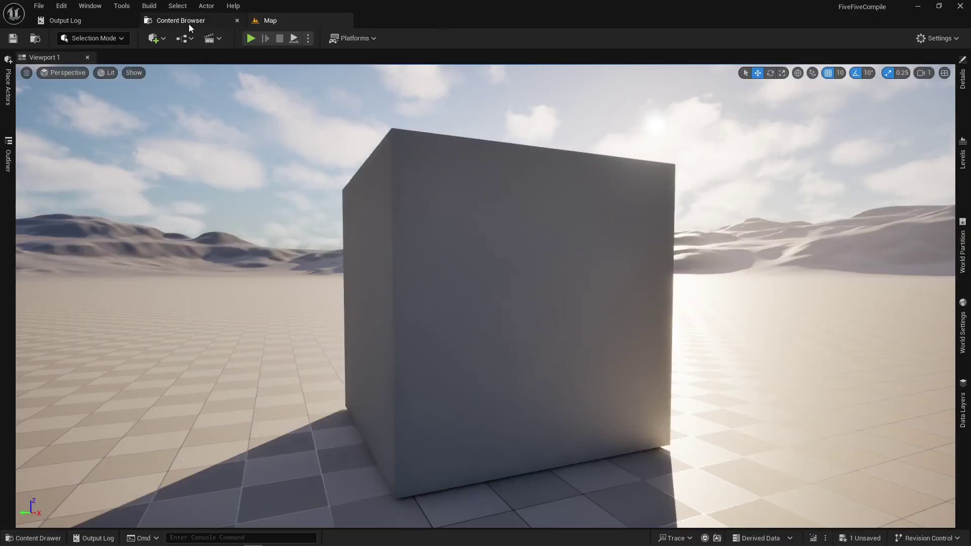
Step: Return to the plugin's content folder and highlight the M_RGBCMYKW_Example material and the four MF_ material functions
left_click(182, 21)
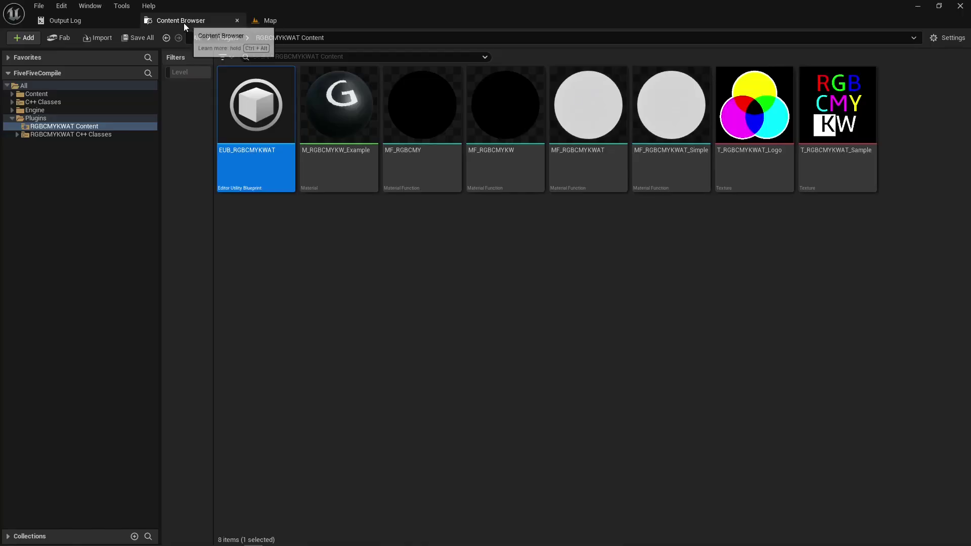
left_click(331, 159)
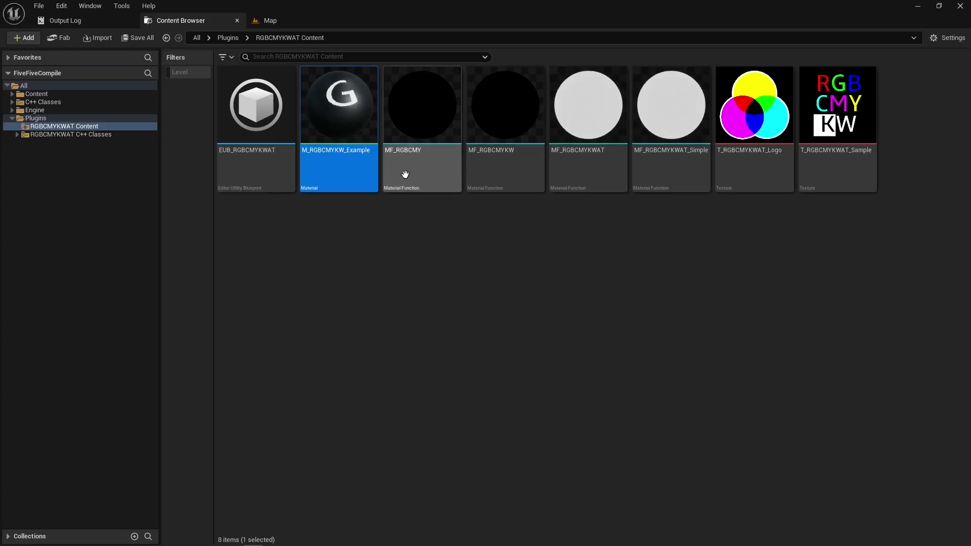
left_click(403, 174)
left_click(658, 160, "shift")
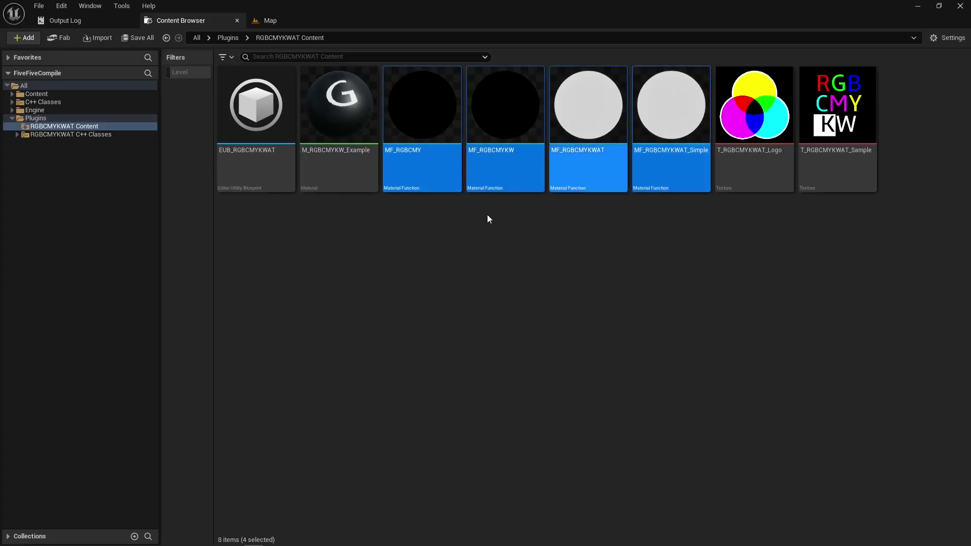
left_click(462, 263)
Step: Create a material named NewMaterial in the RGBCMYKWAT Content folder and dock its editor among the main window's tabs
right_click(375, 303)
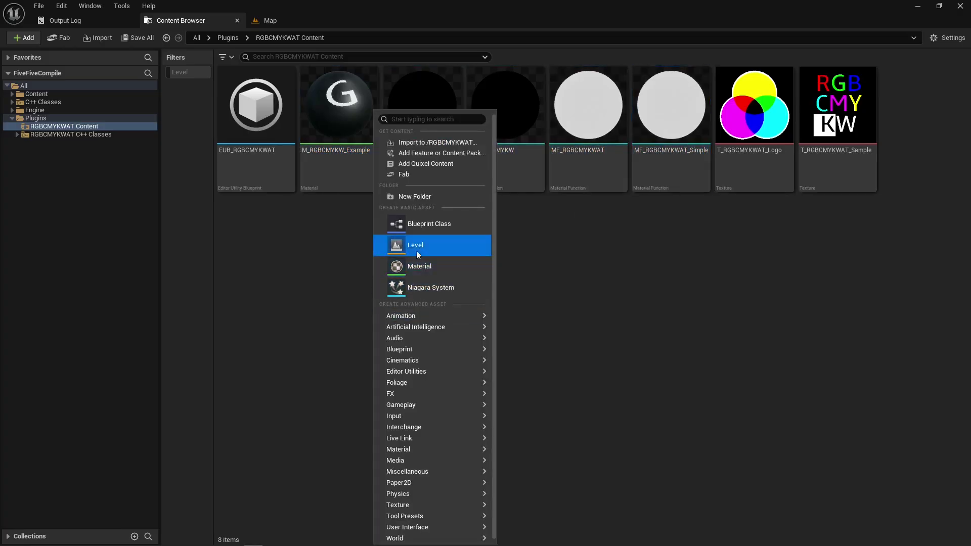
left_click(420, 266)
key("Return")
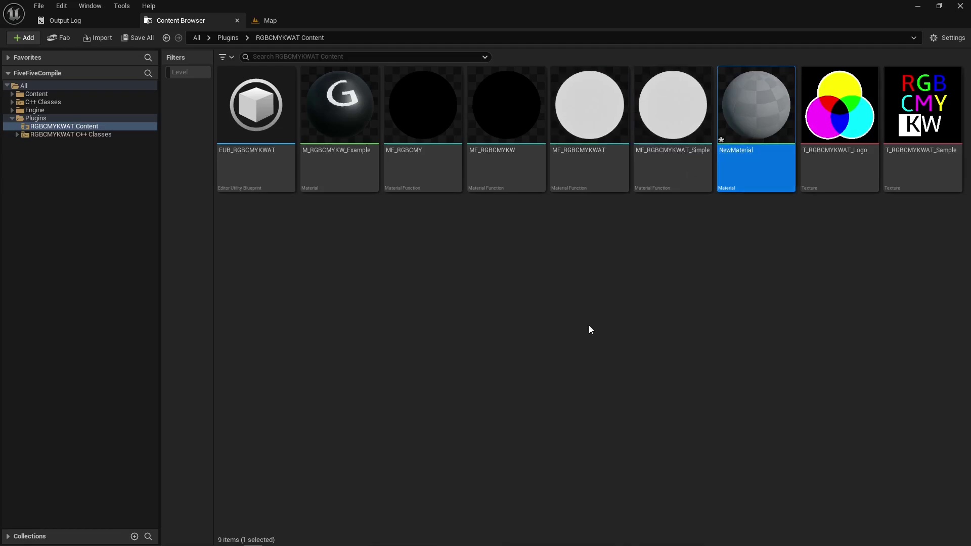
left_click_drag(970, 101, 543, 23)
Step: Add an RGBCMY node to the material graph and place it well to the left of the material's output node
right_click_drag(388, 210, 475, 248)
mouse_move(363, 220)
right_mouse_down()
mouse_move(387, 230)
mouse_move(379, 211)
right_mouse_up()
type("rgbc")
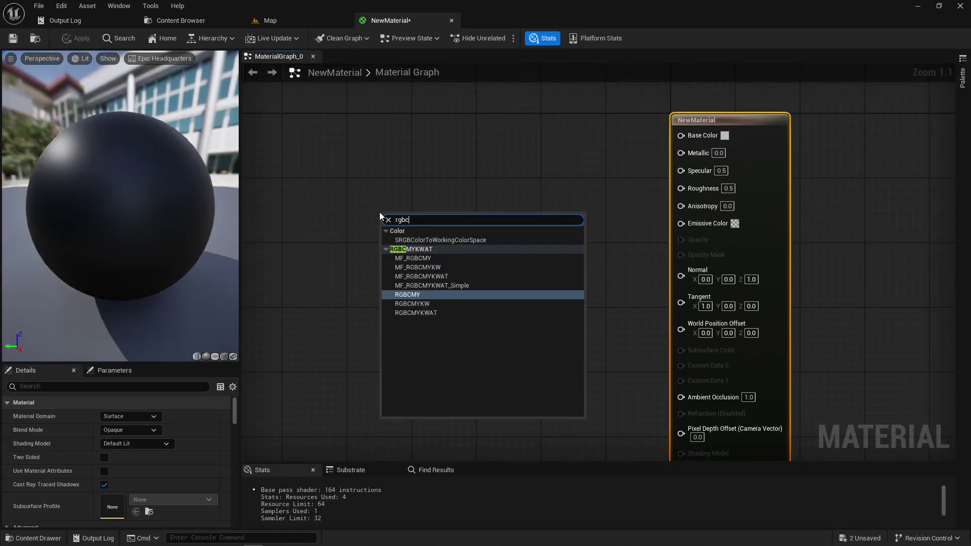
key("Return")
right_click_drag(379, 212, 462, 241)
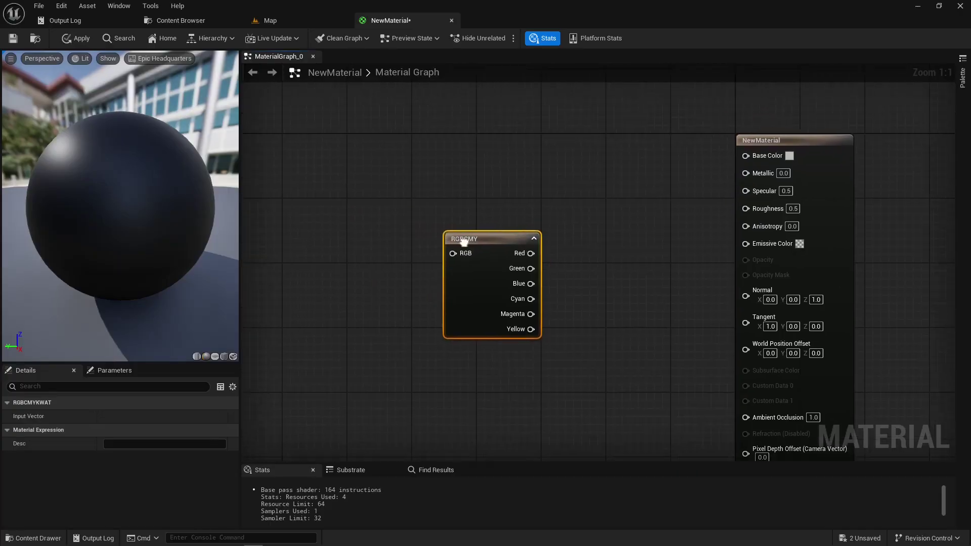
left_click_drag(461, 241, 338, 194)
Step: Add an RGBCMYKW node to the graph and place it directly to the right of the RGBCMY node
right_click(511, 214)
type("rgbc")
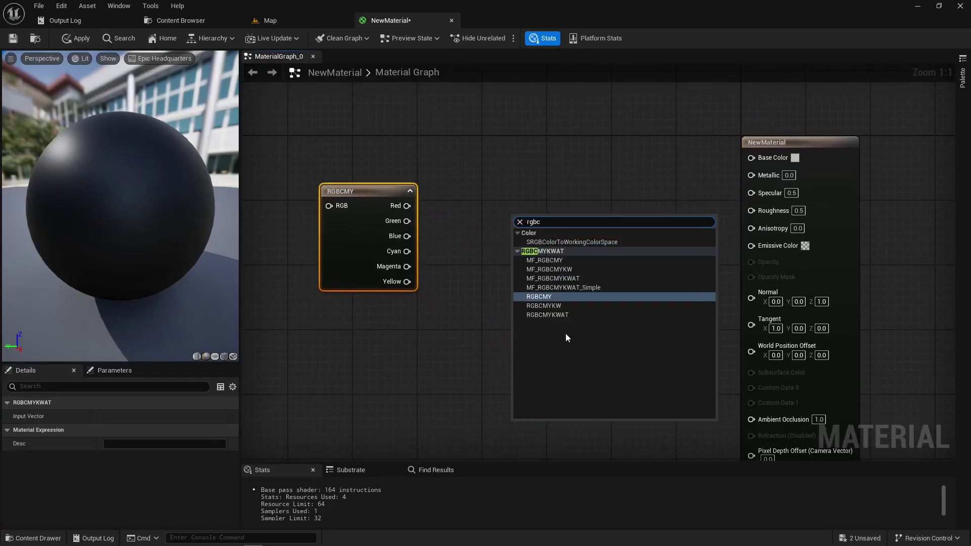
left_click(560, 305)
left_click_drag(539, 304, 482, 287)
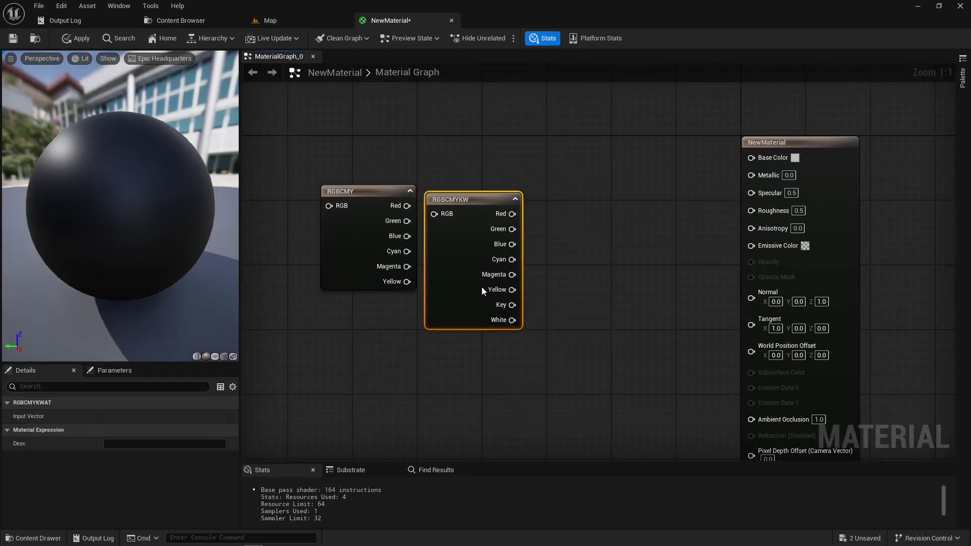
Step: Add an RGBCMYKWAT node to the graph and align it to the right of the RGBCMYKW node
right_click(569, 234)
type("rgbc")
left_click(628, 335)
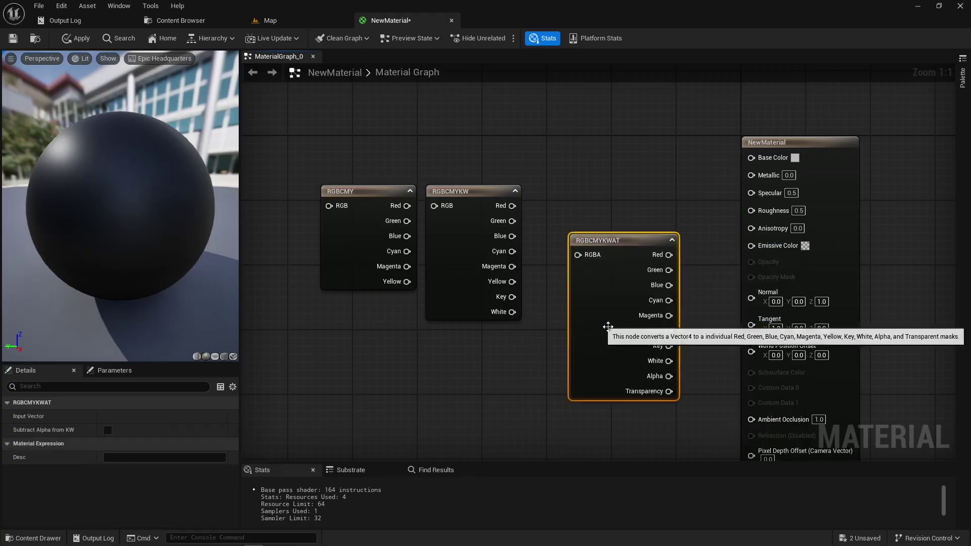
left_click_drag(609, 329, 578, 284)
Step: Compare the RGBCMY, RGBCMYKW and RGBCMYKWAT nodes, examining their inputs, mask outputs and descriptions
left_click(360, 241)
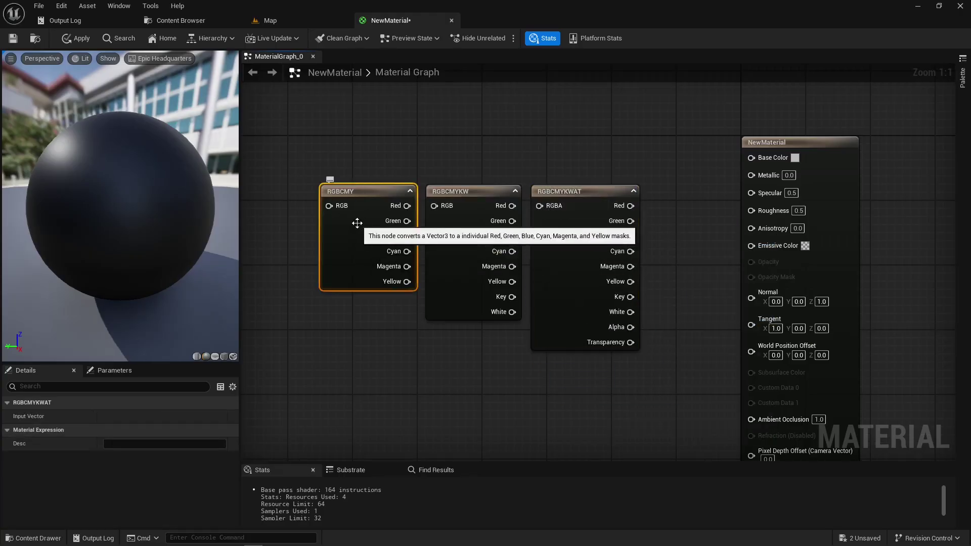
left_click(473, 230)
left_click(541, 205)
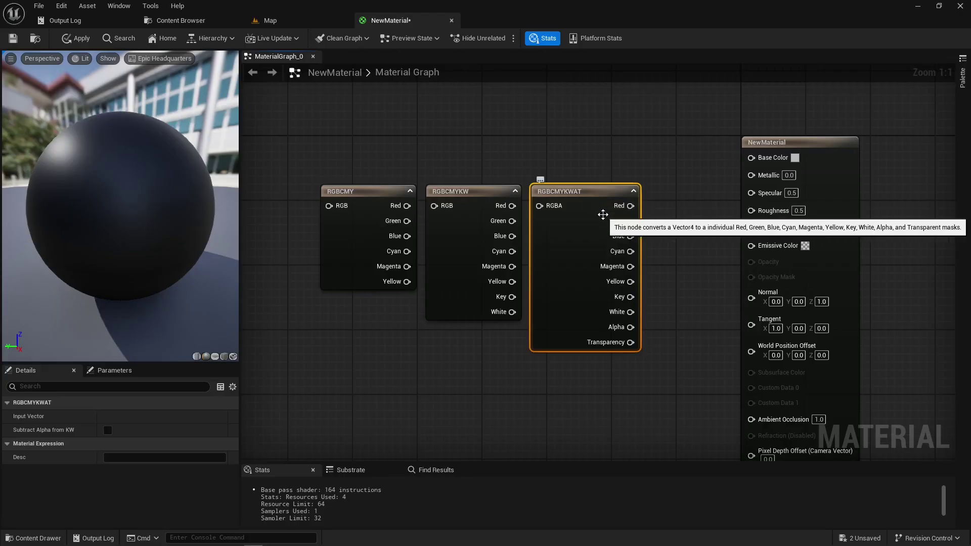
left_click(362, 227)
left_click(464, 255)
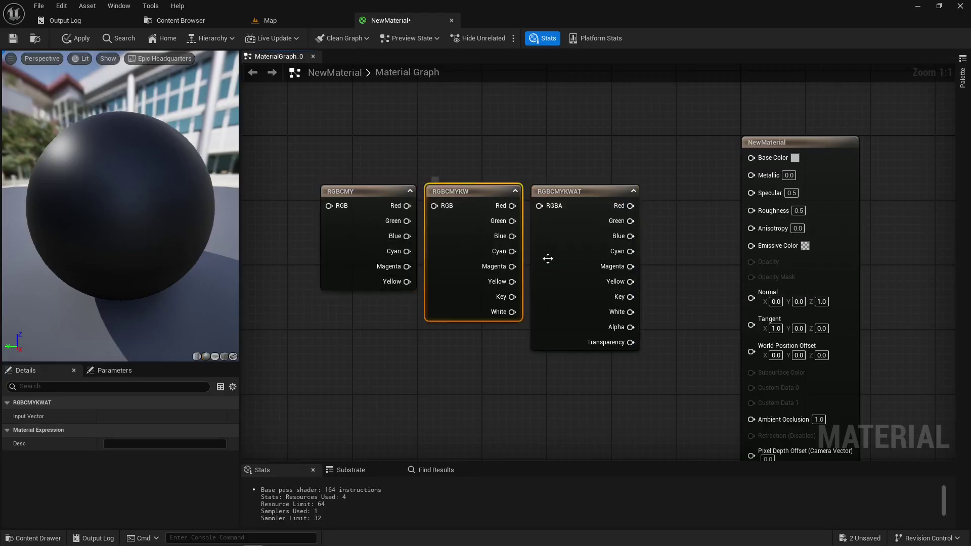
left_click(582, 275)
left_click(485, 405)
right_click_drag(484, 406, 544, 376)
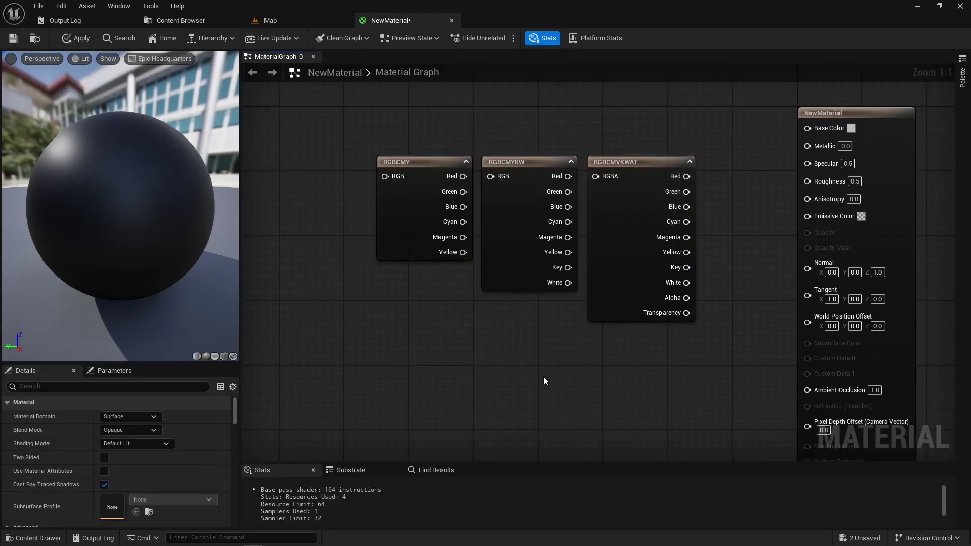
Step: Try placing a duplicate of the RGBCMY node below the original, and delete the duplicate
left_click(396, 259)
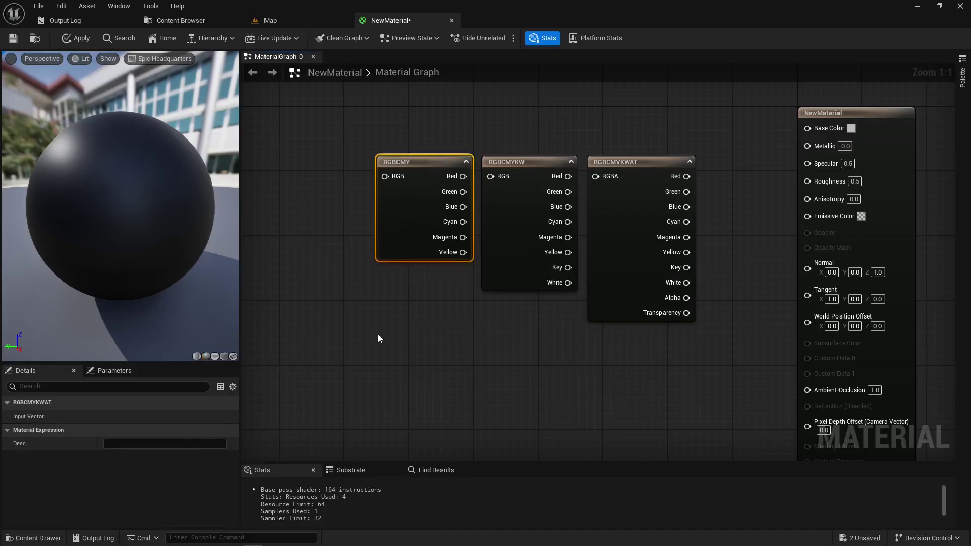
key("ctrl+d")
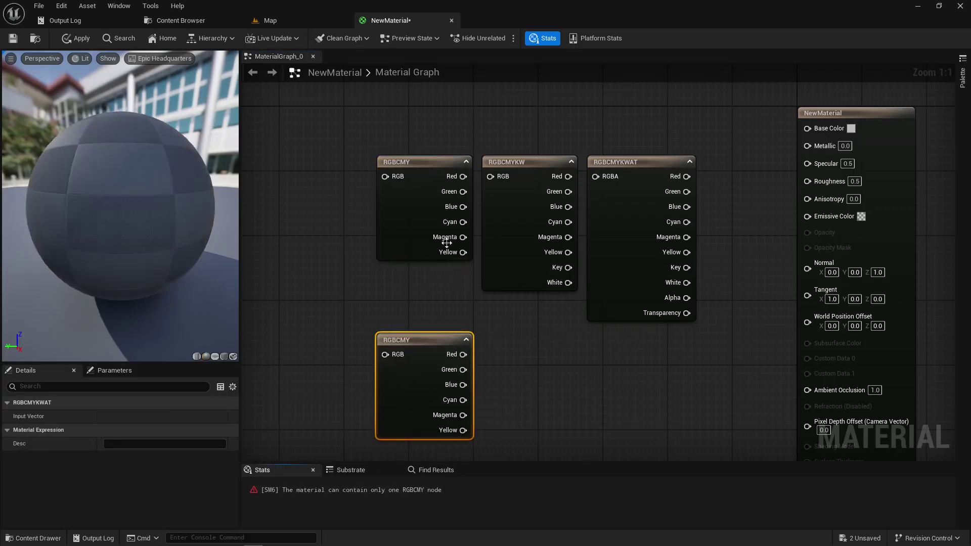
key("Delete")
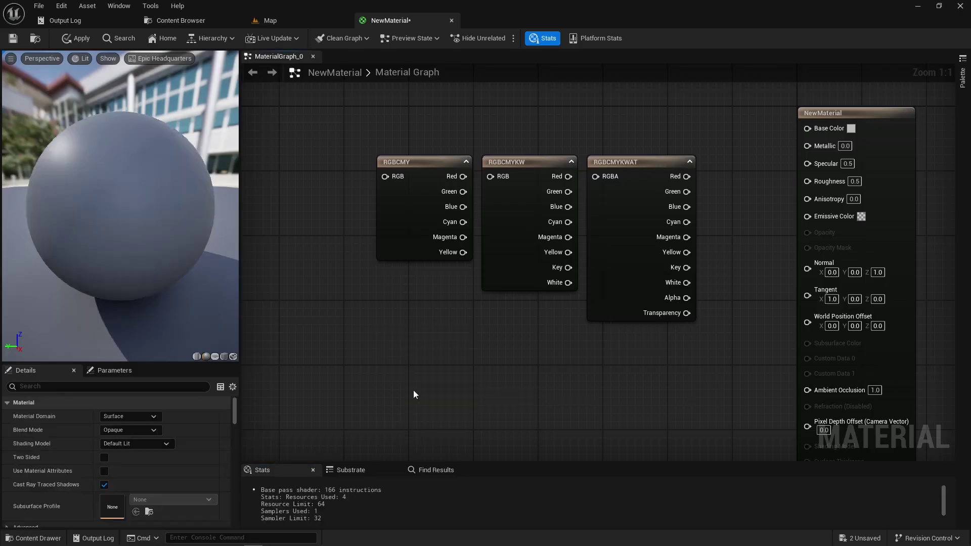
Step: Add an MF_RGBCMY material function node to the graph and align it below the RGBCMY node
right_click(356, 283)
type("rgbc")
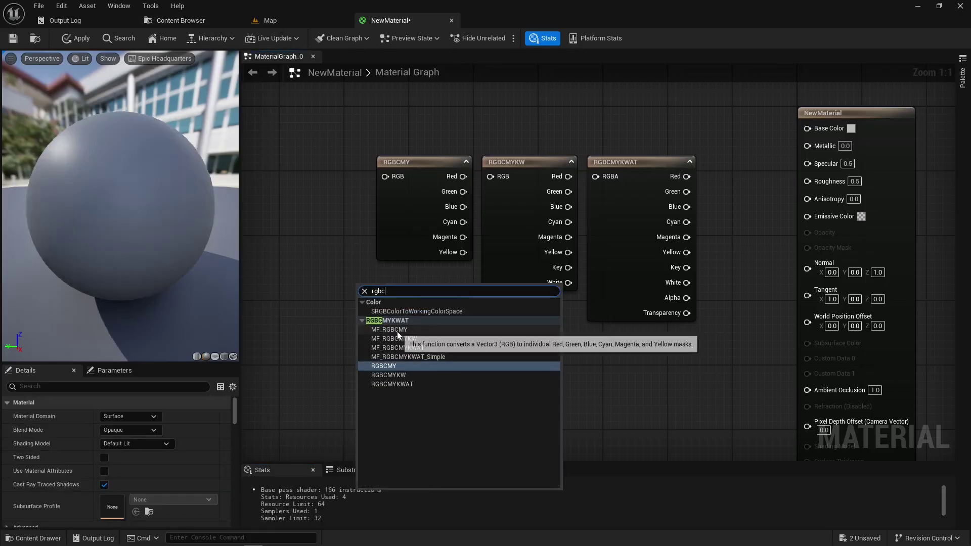
left_click(397, 330)
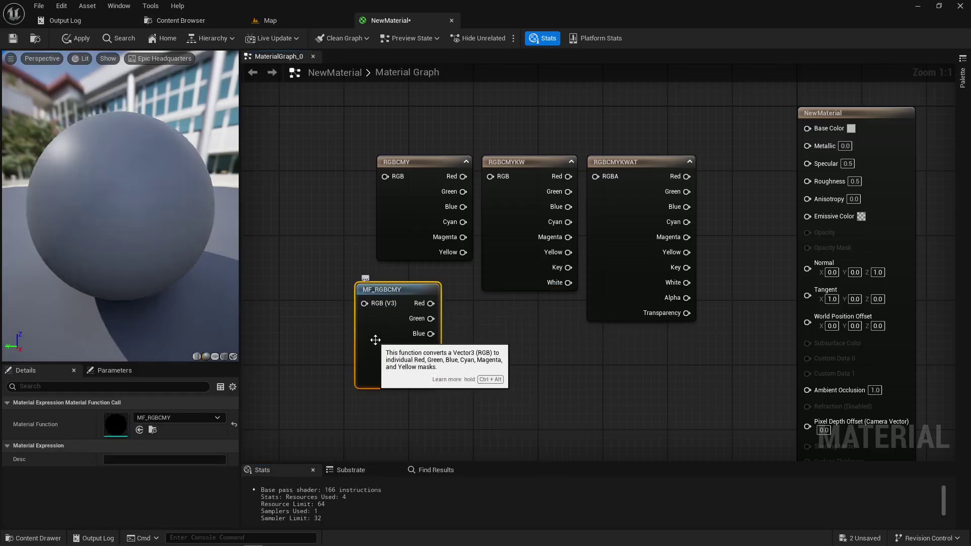
left_click_drag(374, 304, 403, 329)
right_click_drag(414, 263, 409, 224)
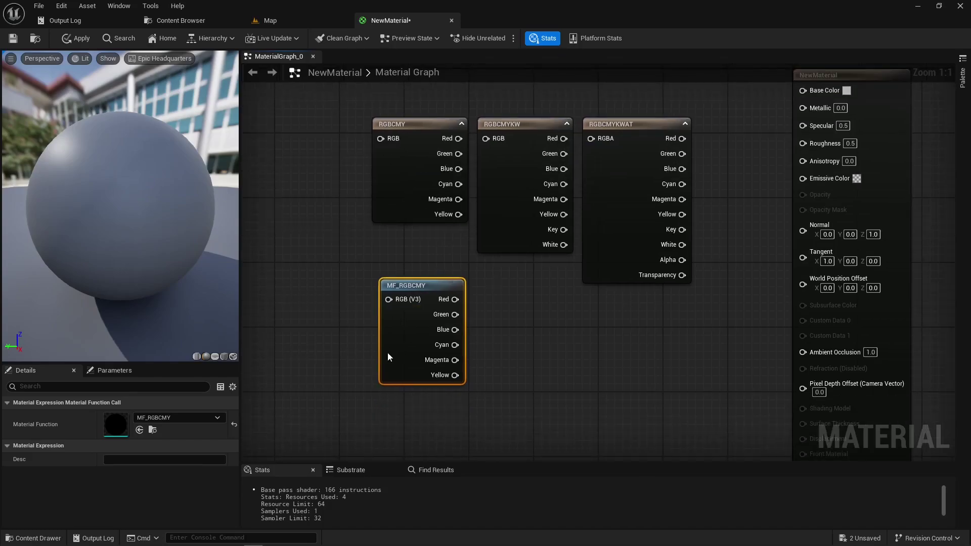
left_click_drag(389, 357, 383, 354)
right_click_drag(398, 359, 400, 311)
Step: Duplicate the MF_RGBCMY node twice beneath the original, and undo the duplicates
key("ctrl+d")
right_click_drag(393, 457, 397, 400)
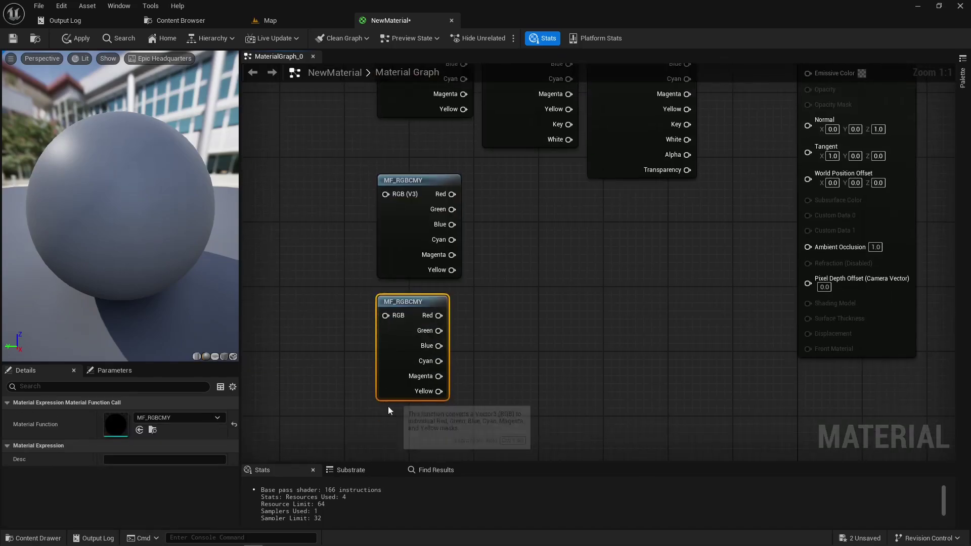
key("ctrl+d")
left_click_drag(386, 437, 389, 425)
left_click(347, 418)
key("ctrl+z")
key("ctrl+z")
key("ctrl+z")
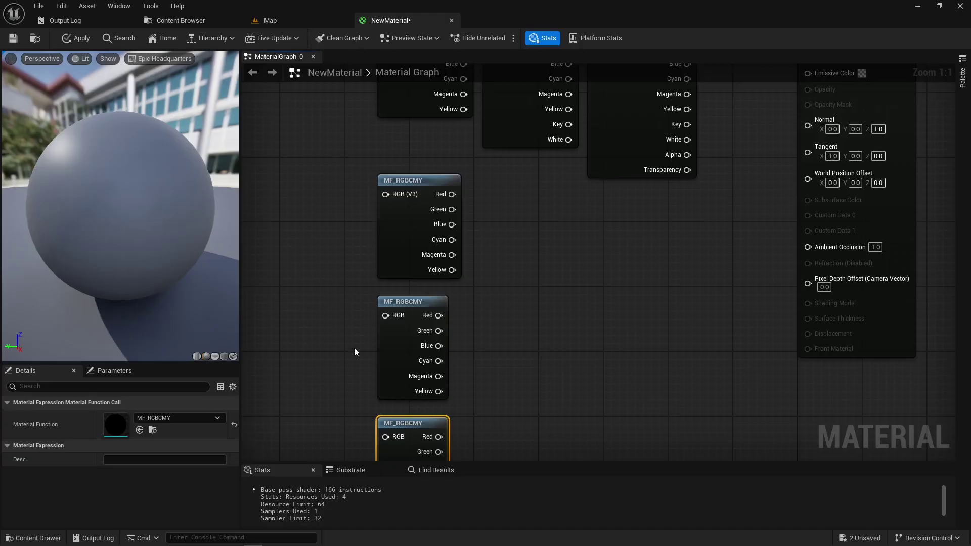
Step: Reposition the MF_RGBCMY node below RGBCMY and add an MF_RGBCMYKW function node directly to its right
right_click_drag(413, 264, 402, 308)
left_click_drag(398, 296, 392, 337)
right_click_drag(505, 309, 486, 330)
right_click(457, 299)
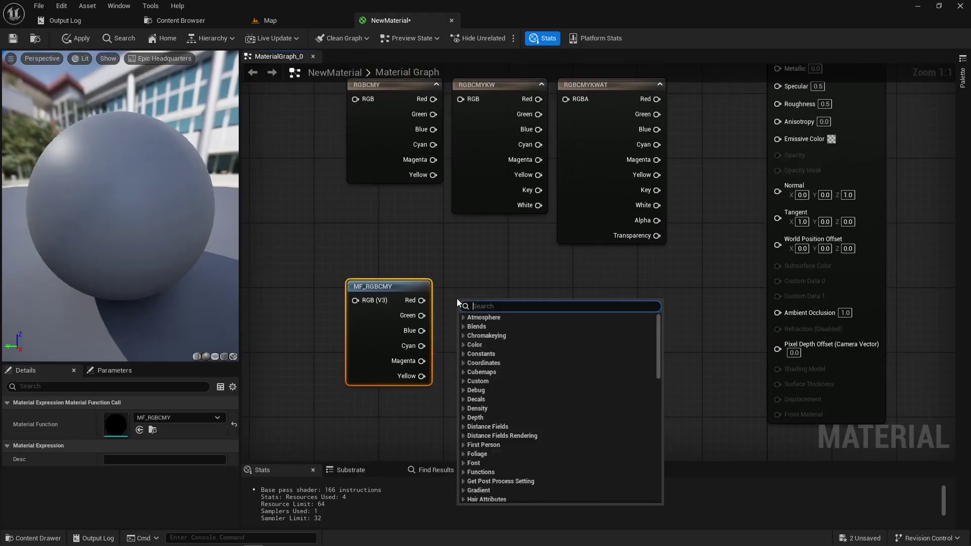
type("rgbc")
left_click(496, 353)
left_click_drag(490, 362, 478, 347)
Step: Add an MF_RGBCMYKWAT function node and spread it and the material output node farther to the right
right_click_drag(580, 303, 554, 330)
right_click(553, 330)
type("rgbc")
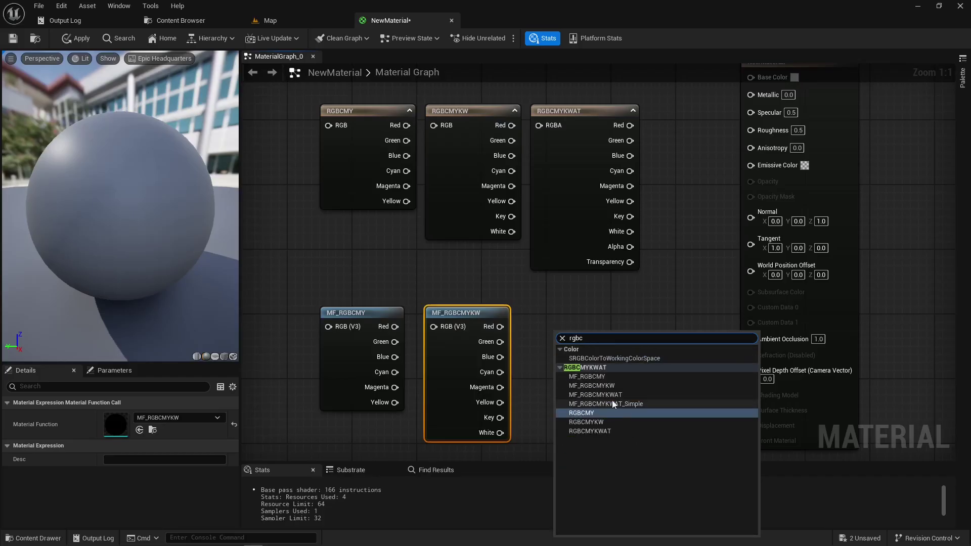
left_click(612, 395)
scroll(570, 358, "down", 1)
right_click_drag(570, 359, 474, 349)
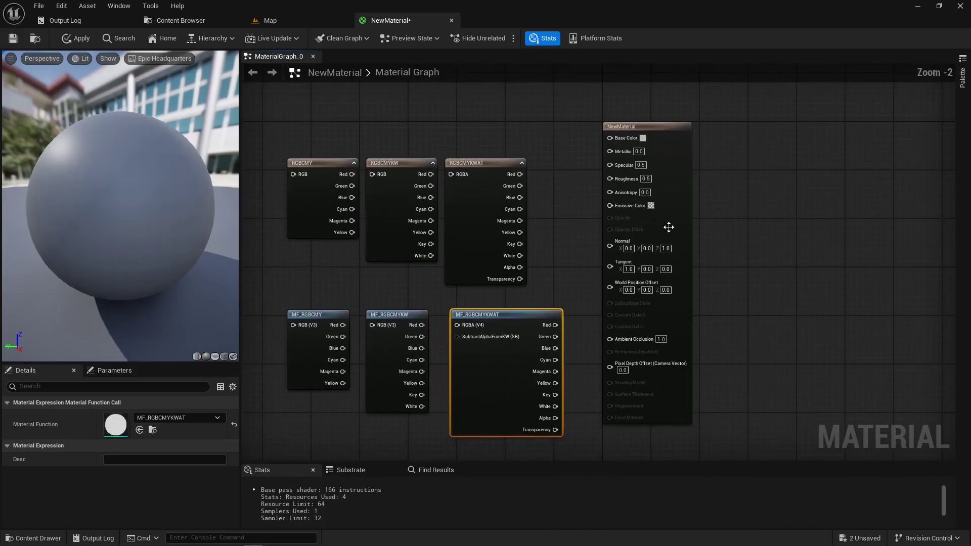
left_click_drag(668, 227, 888, 227)
left_click_drag(503, 372, 672, 371)
Step: Add an MF_RGBCMYKWAT_Simple node beside MF_RGBCMYKW and bring the MF_RGBCMYKWAT node directly to its right
right_click(479, 328)
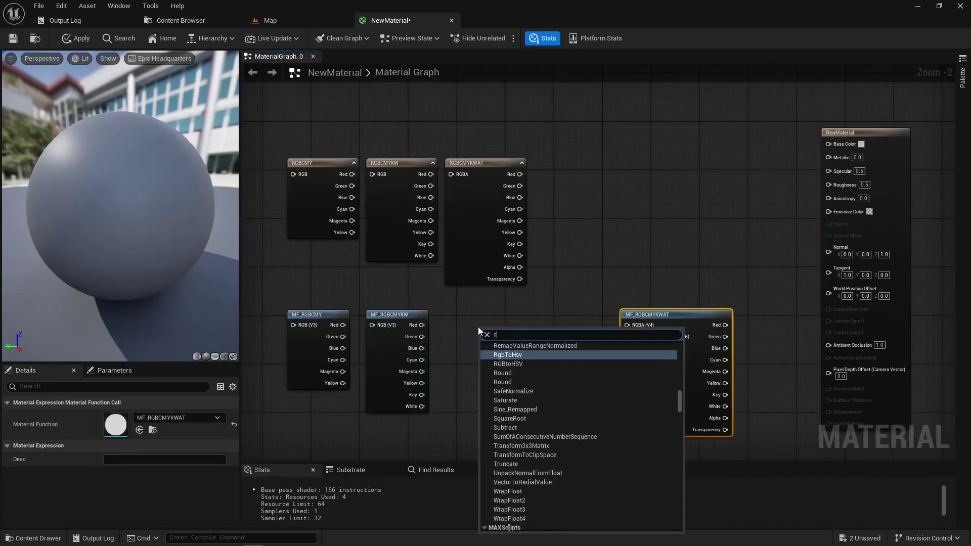
type("rgbc")
left_click(554, 403)
left_click_drag(505, 387, 473, 371)
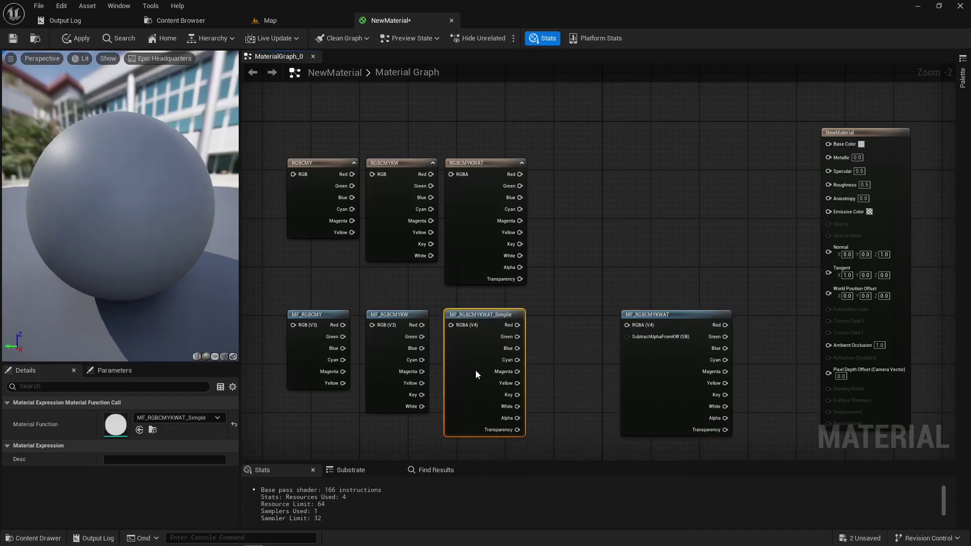
left_click_drag(644, 371, 566, 373)
right_click_drag(369, 295, 400, 279)
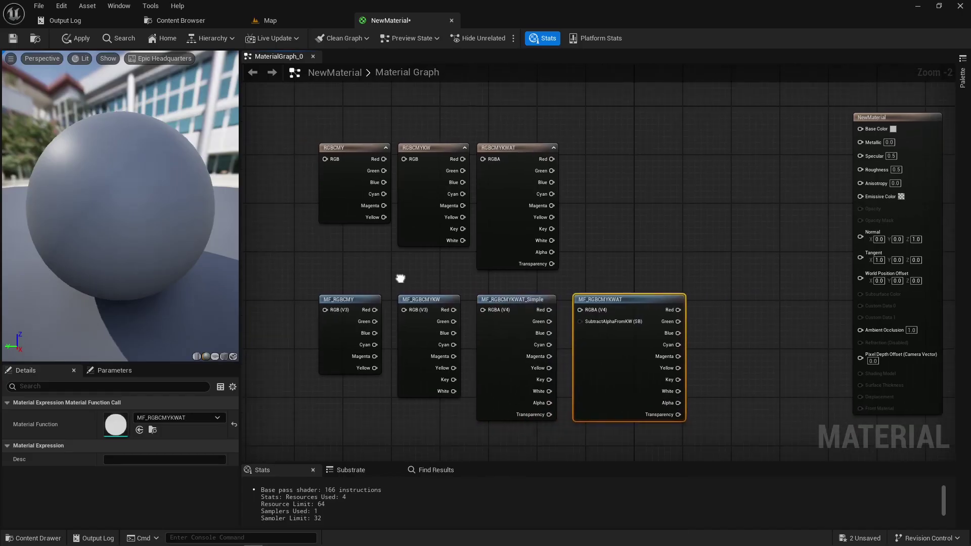
Step: Review the plugin's four material function assets, MF_RGBCMY to MF_RGBCMYKWAT_Simple, in its content folder, and return to the NewMaterial graph
left_click(180, 20)
left_click(505, 200)
left_click(657, 111)
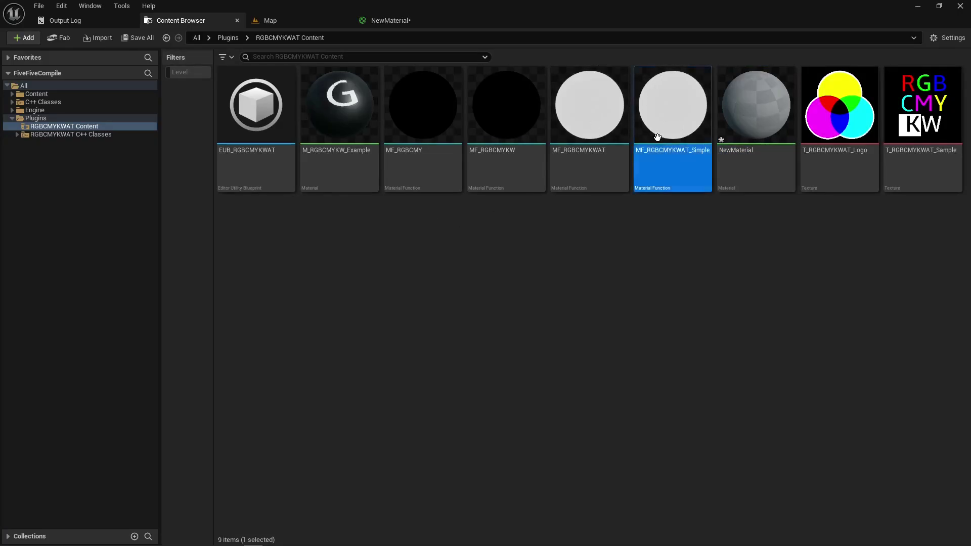
left_click(420, 147, "shift")
left_click(389, 20)
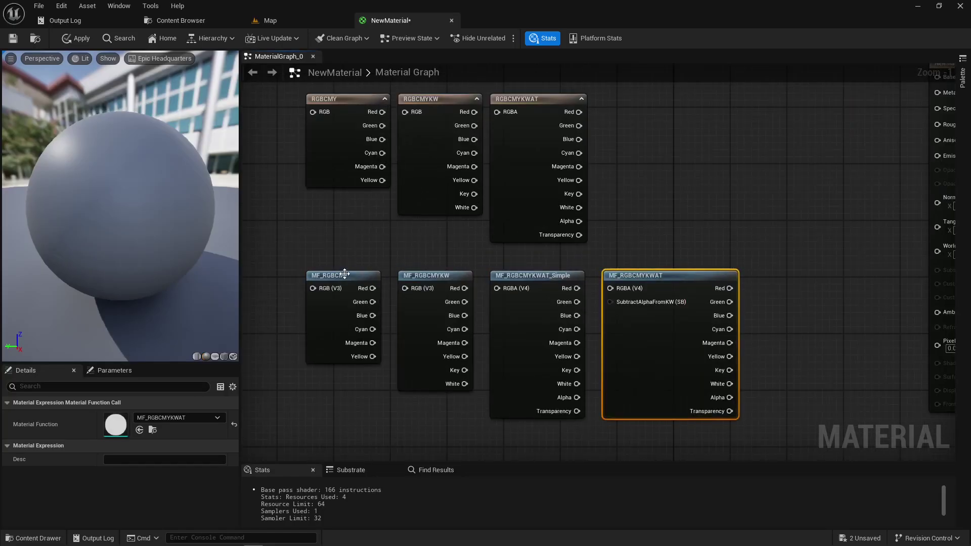
Step: Open the MF_RGBCMY function from its node, examine how its internal graph is wired, and close it
double_click(345, 274)
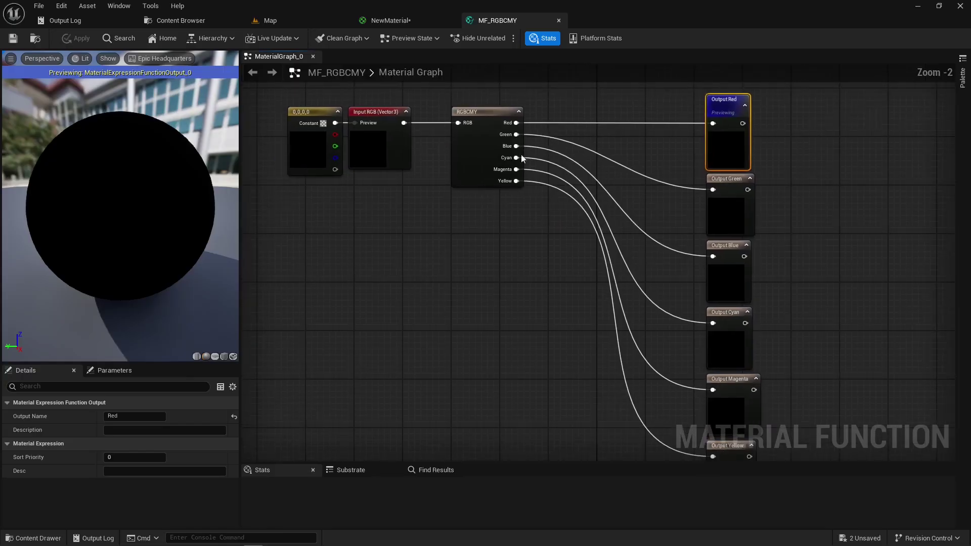
right_click_drag(600, 248, 581, 189)
scroll(506, 246, "down", 1)
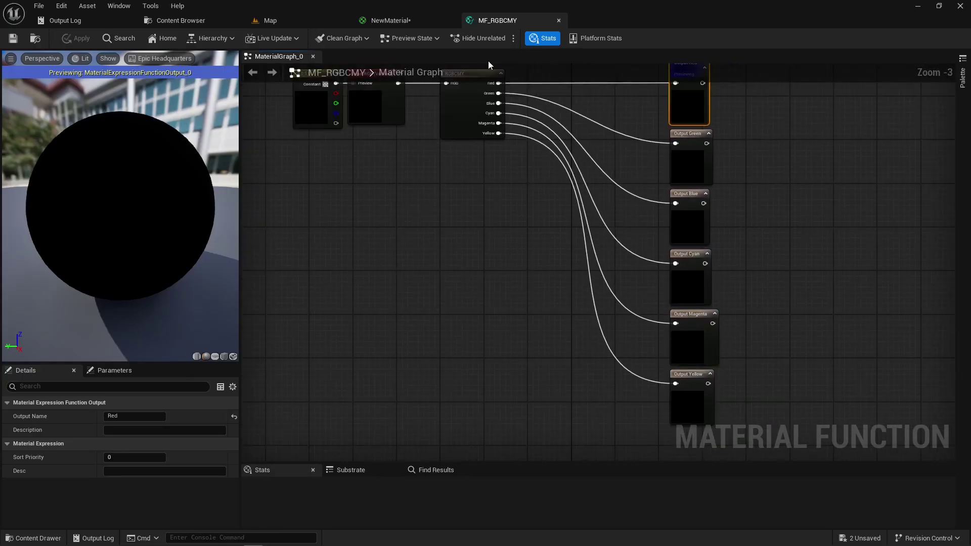
middle_click(510, 25)
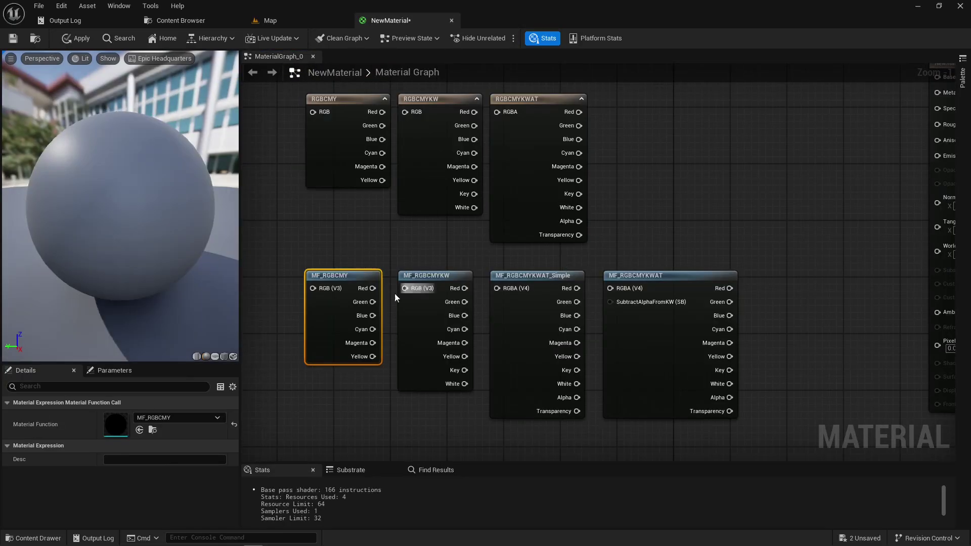
Step: Examine the MF_RGBCMYKW, MF_RGBCMYKWAT_Simple and MF_RGBCMYKWAT function nodes, including their inputs and descriptions
mouse_move(419, 337)
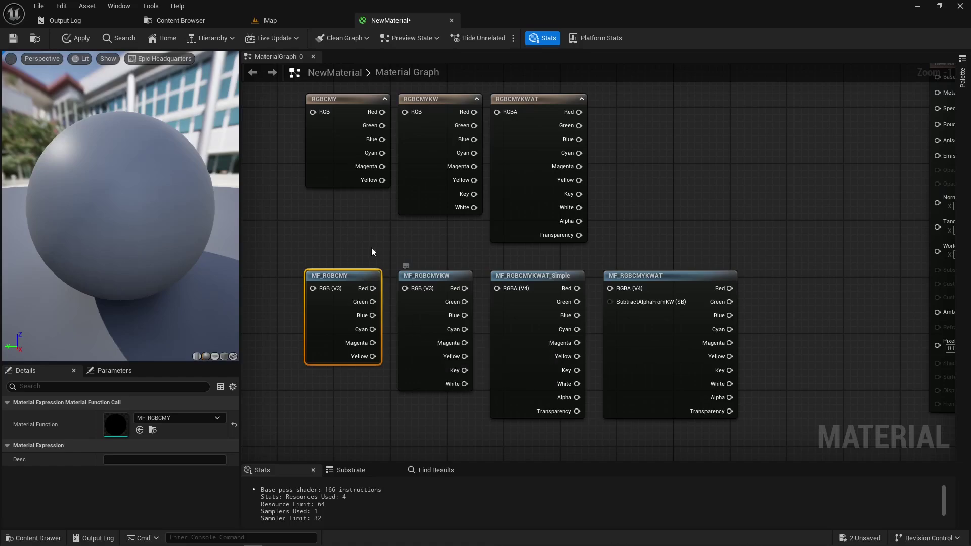
left_click(406, 344)
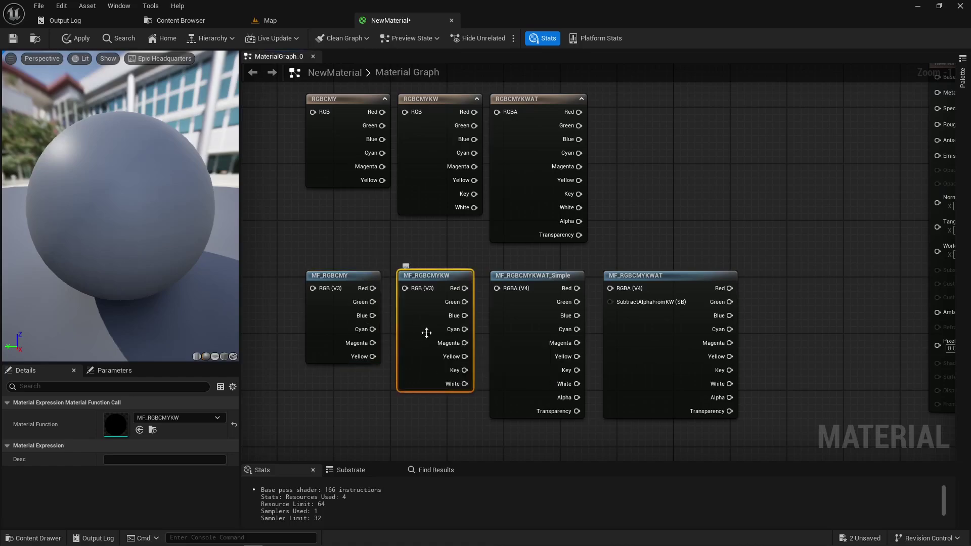
left_click(508, 338)
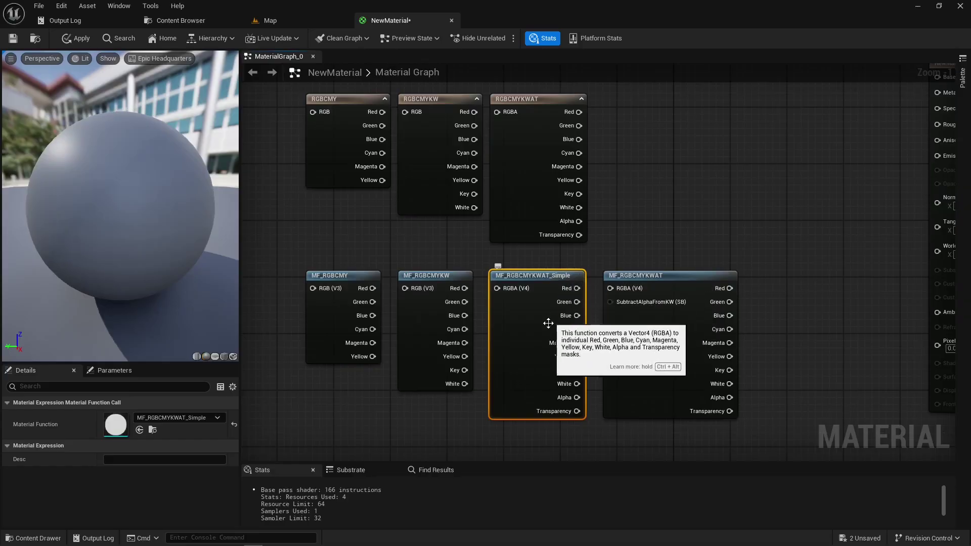
left_click(637, 348)
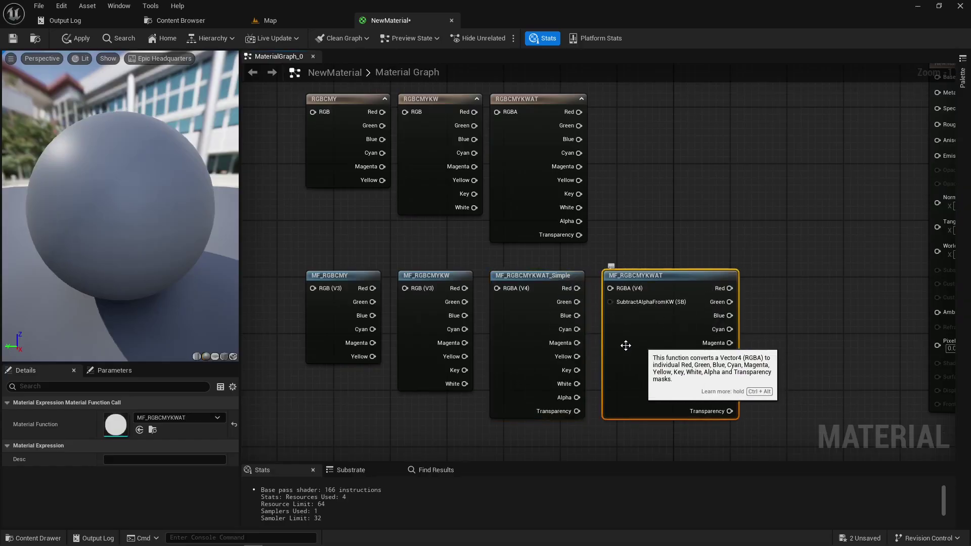
Step: Align the RGBCMYKWAT node above MF_RGBCMYKWAT and shift both to the right to free space before them
right_click_drag(585, 316, 500, 322)
left_click_drag(449, 203, 573, 202)
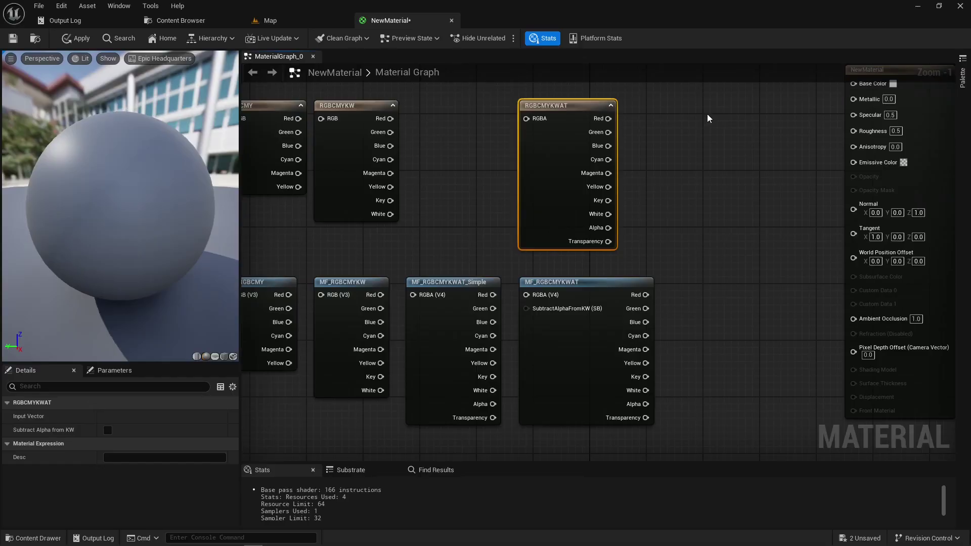
left_click(541, 308, "ctrl")
left_click_drag(556, 196, 612, 197)
left_click(587, 310)
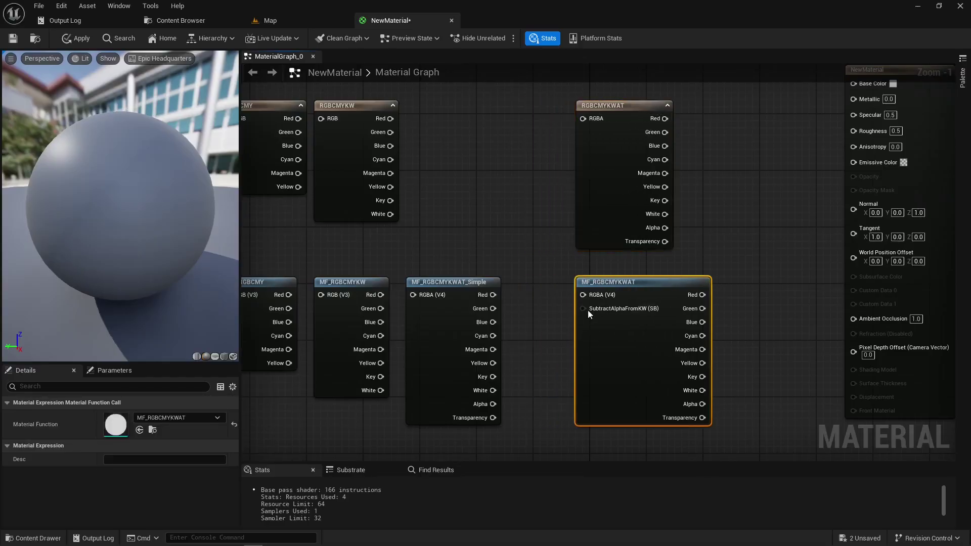
Step: Add a Static Bool node, connect it to the SubtractAlphaFromKW input of MF_RGBCMYKWAT, and set its value to True
right_click(548, 318)
left_click(521, 327)
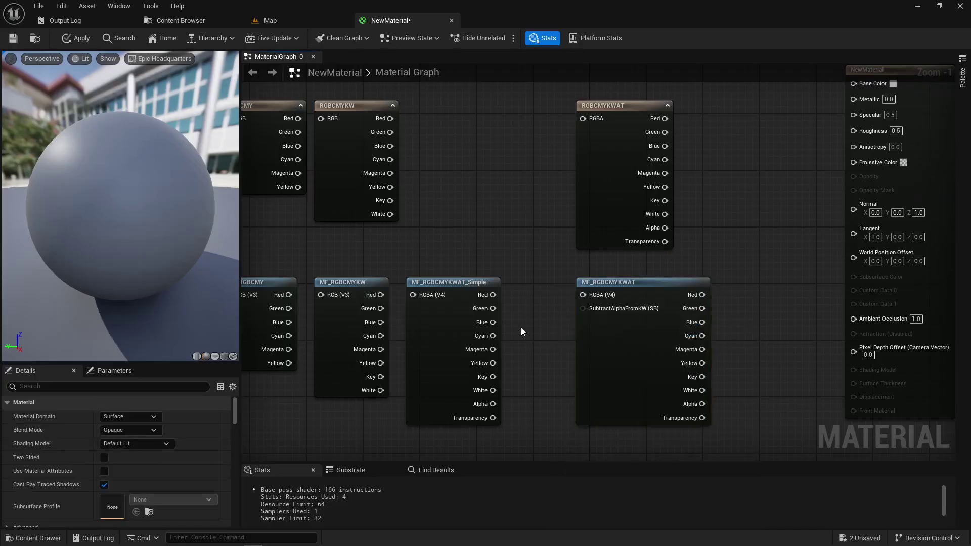
right_click(521, 327)
type("static bool")
key("Return")
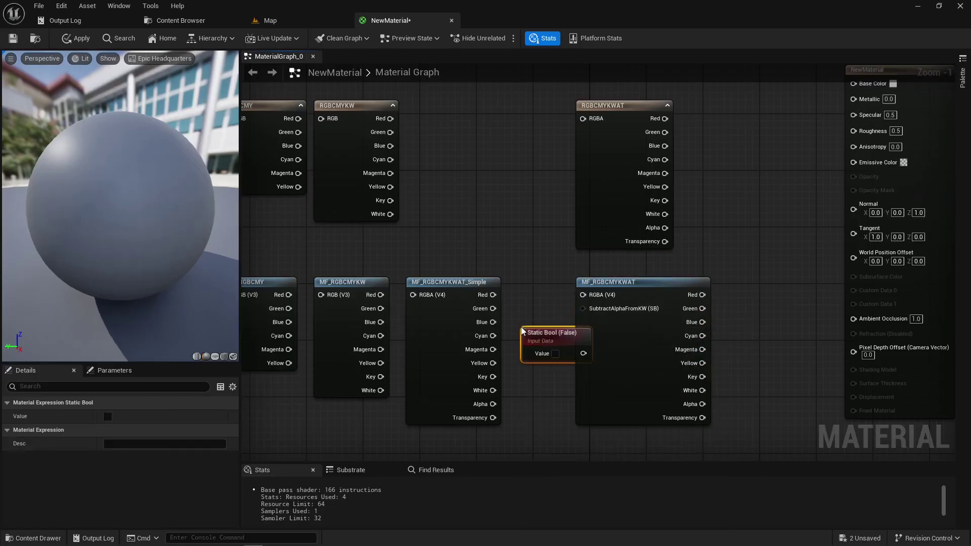
left_click_drag(650, 341, 679, 340)
left_click_drag(583, 353, 613, 309)
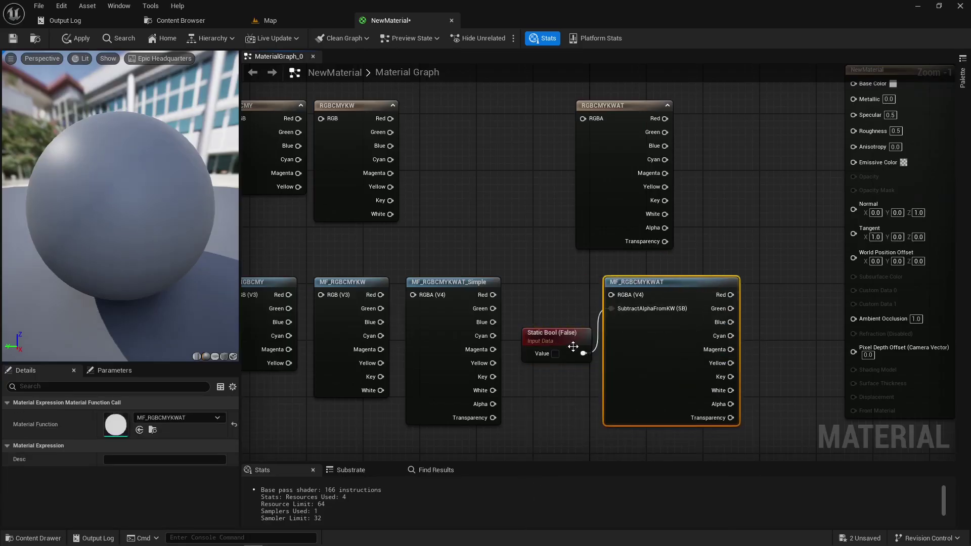
left_click(556, 354)
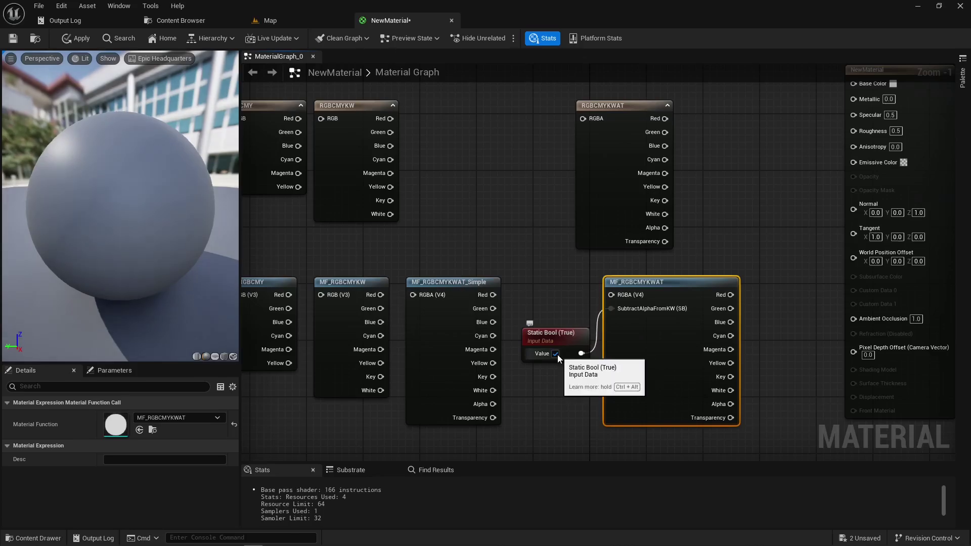
Step: Delete the Static Bool node and move the RGBCMYKWAT and MF_RGBCMYKWAT nodes back beside their neighbours in each row
left_click(592, 187)
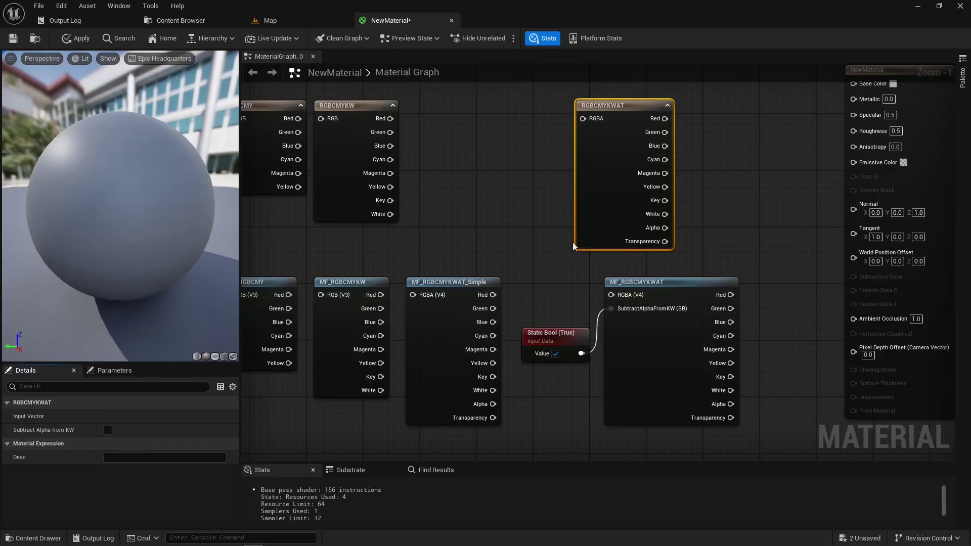
right_click_drag(460, 217, 532, 212)
left_click_drag(677, 201, 510, 201)
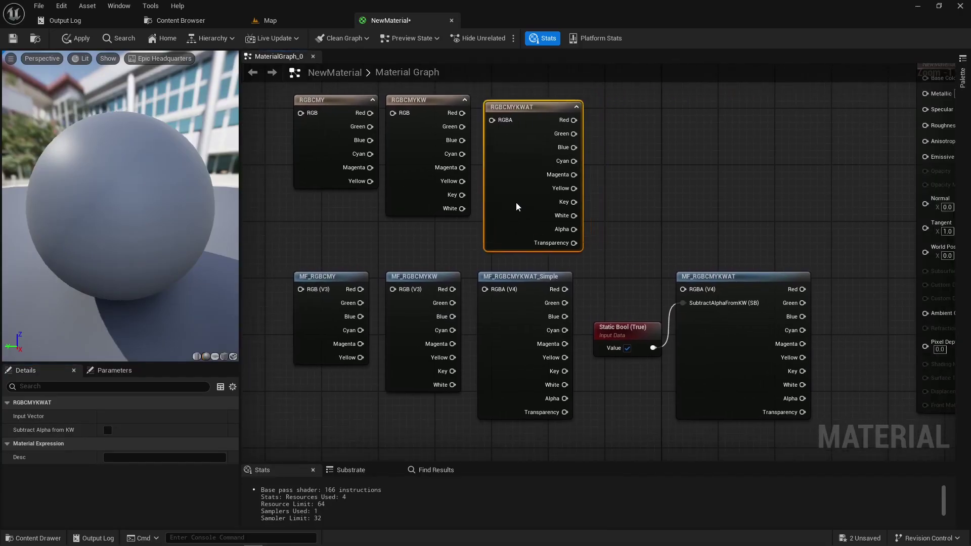
left_click(607, 328)
key("Delete")
left_click_drag(705, 353, 623, 359)
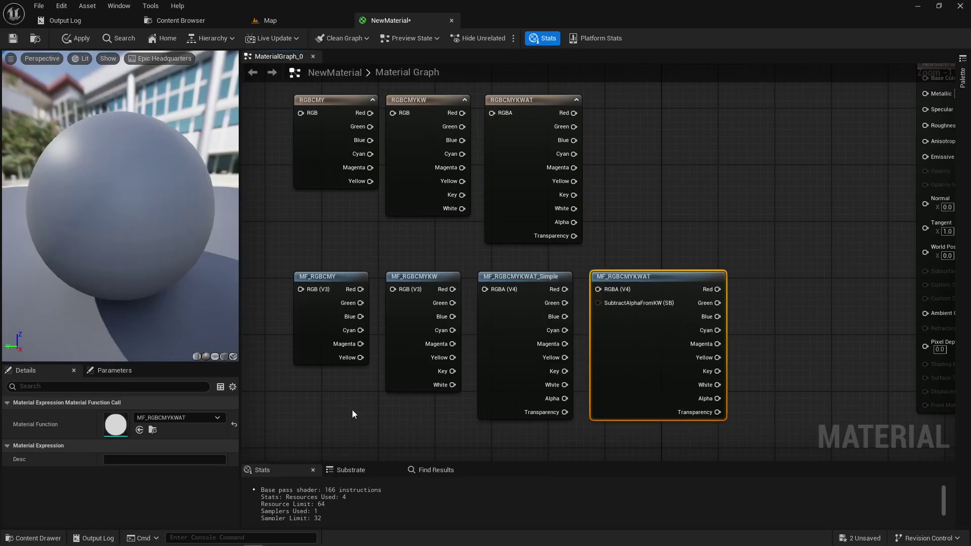
left_click_drag(325, 412, 724, 136)
left_click(724, 135)
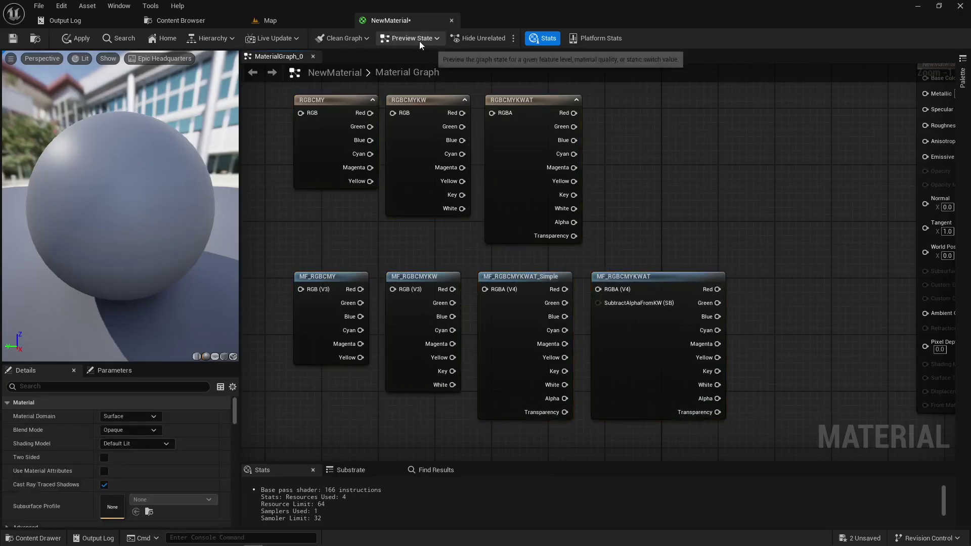
Step: Force delete the NewMaterial asset from the RGBCMYKWAT Content folder
left_click(193, 23)
left_click(742, 126)
key("Delete")
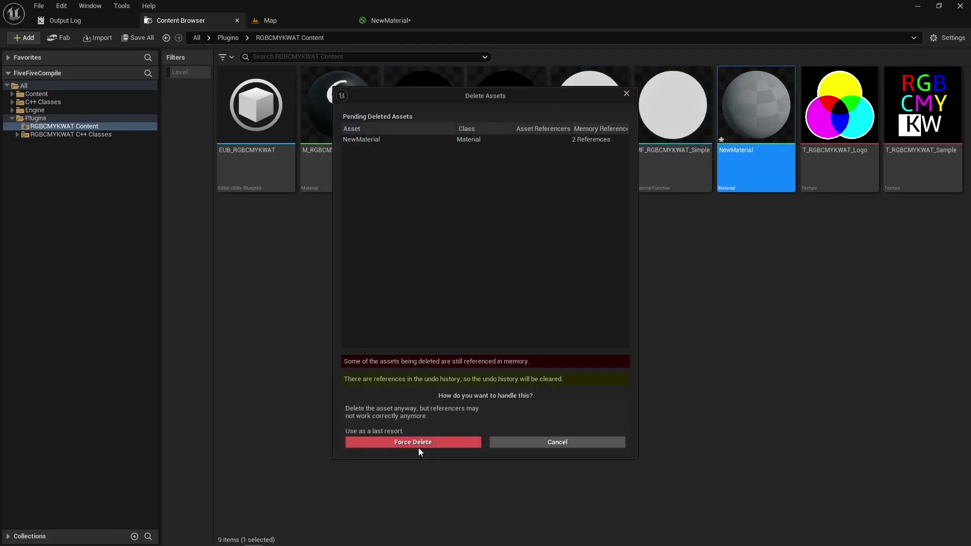
left_click(418, 446)
left_click(778, 189)
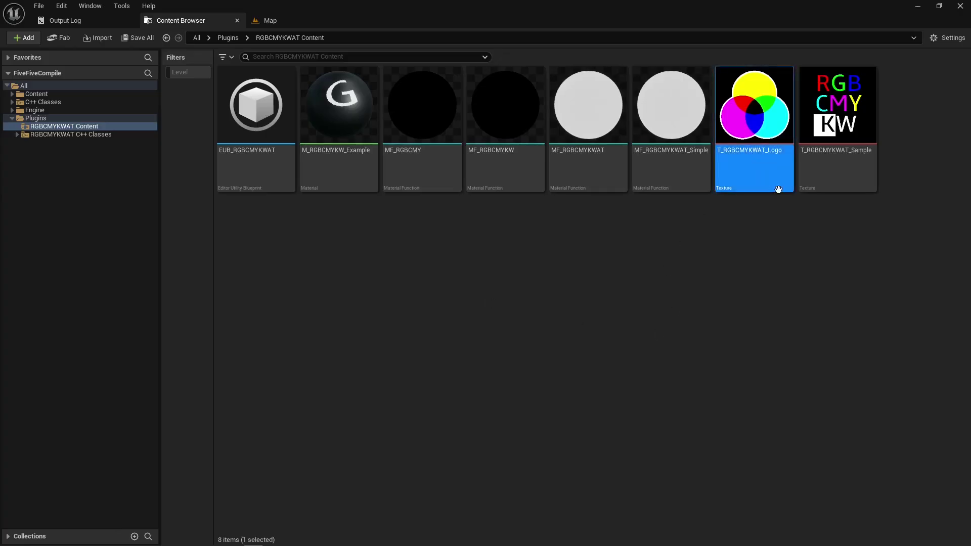
Step: Highlight the T_RGBCMYKWAT_Logo and T_RGBCMYKWAT_Sample textures together, deselect them, and open the M_RGBCMYKW_Example material
left_click(856, 189, "ctrl")
left_click(789, 334)
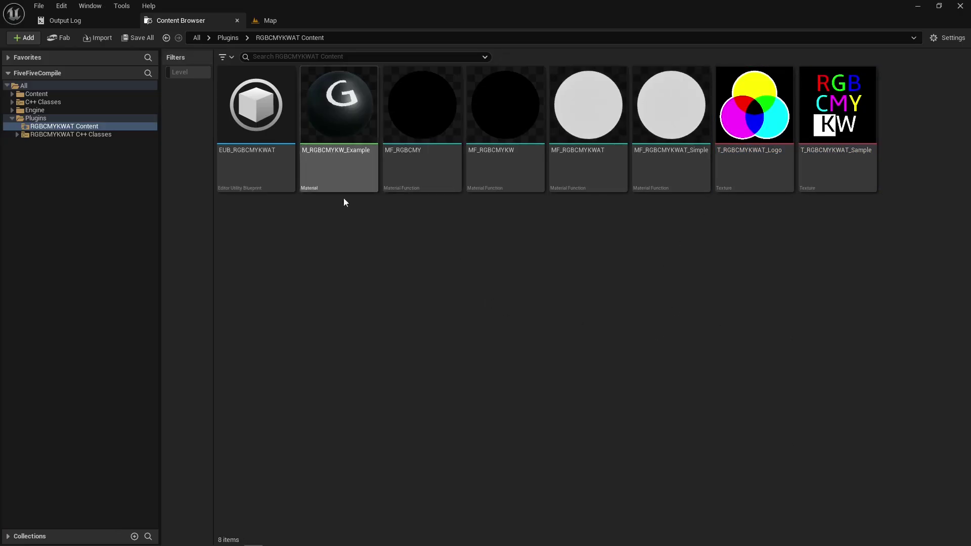
double_click(332, 137)
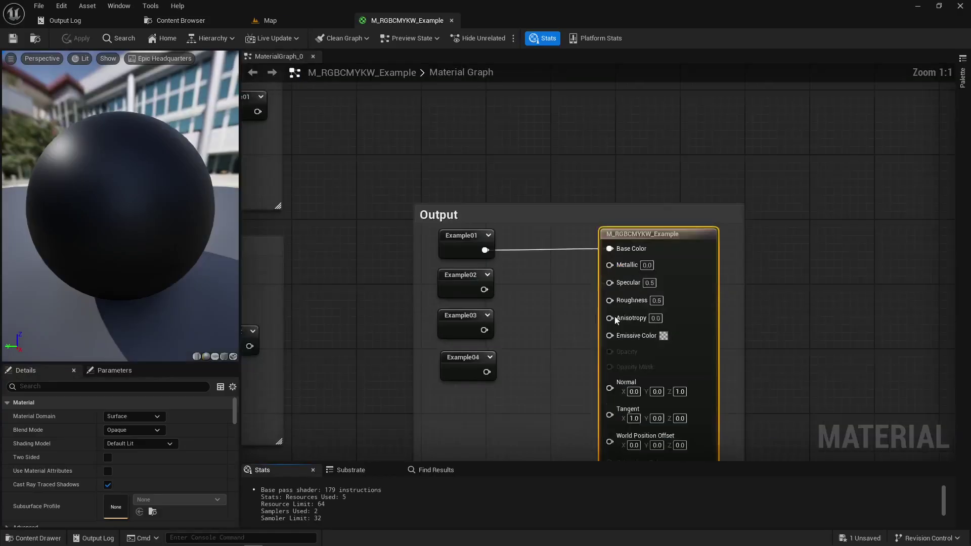
Step: Switch the material preview mesh to a plane and widen the preview viewport beside the Filtered Red Mask example
scroll(381, 309, "down", 5)
right_click_drag(332, 326, 609, 321)
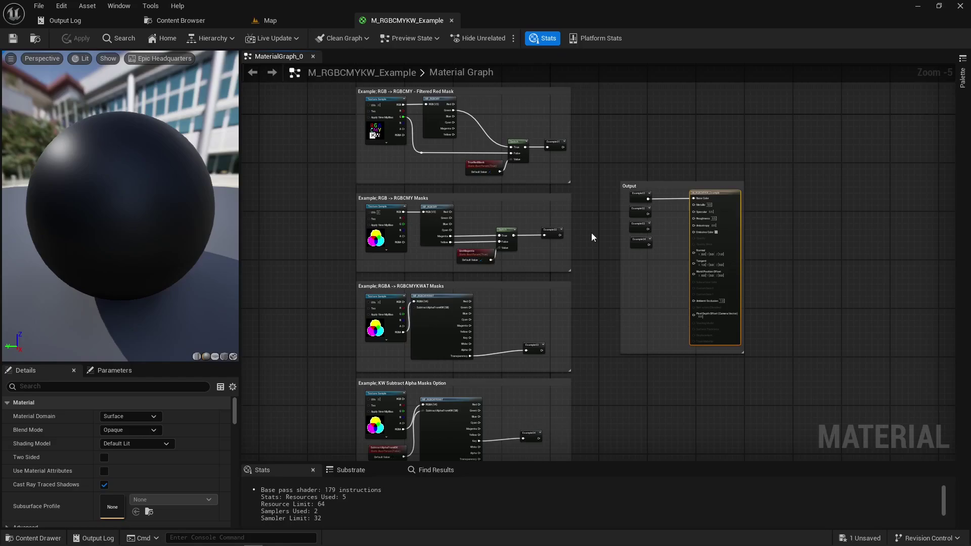
right_click_drag(587, 134, 599, 246)
scroll(450, 246, "up", 4)
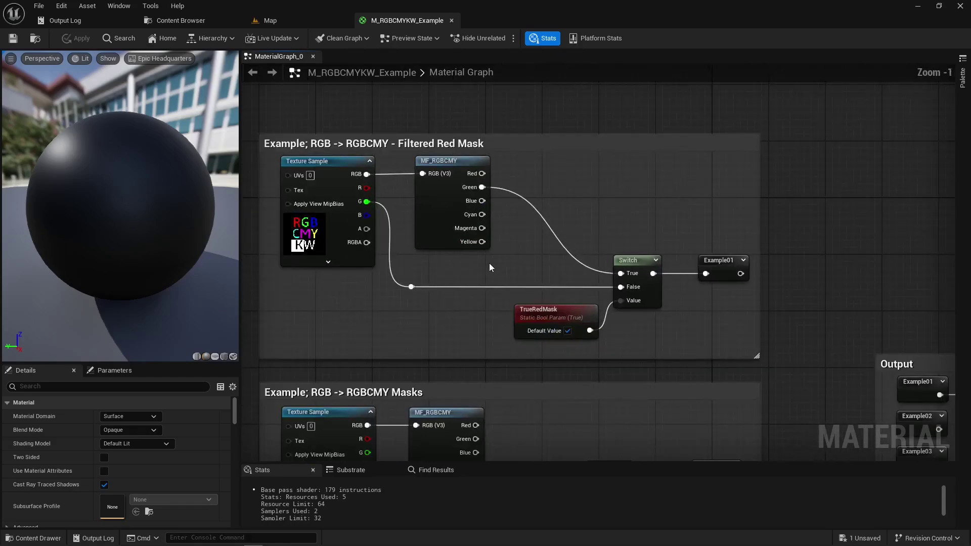
right_click_drag(490, 263, 506, 273)
left_click(215, 356)
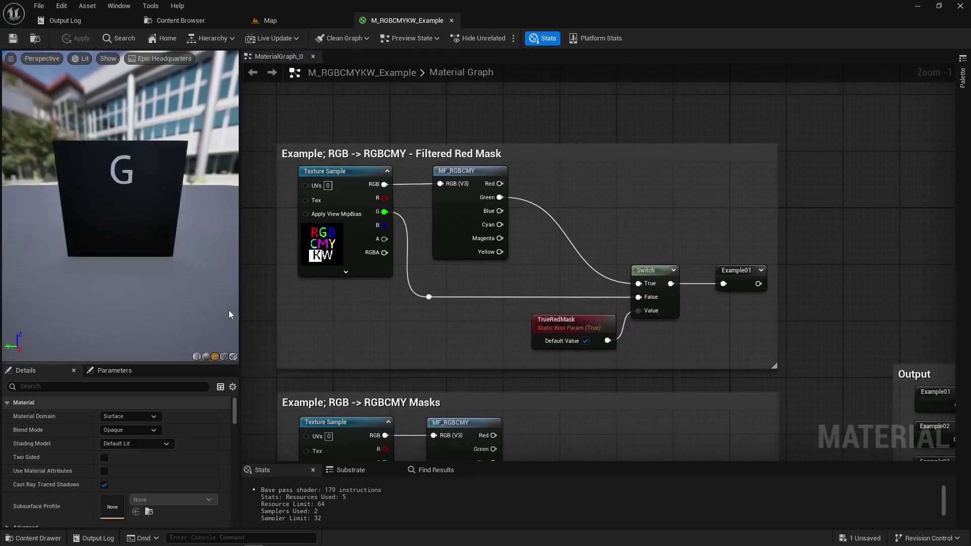
left_click_drag(240, 268, 438, 296)
right_click_drag(564, 327, 535, 319)
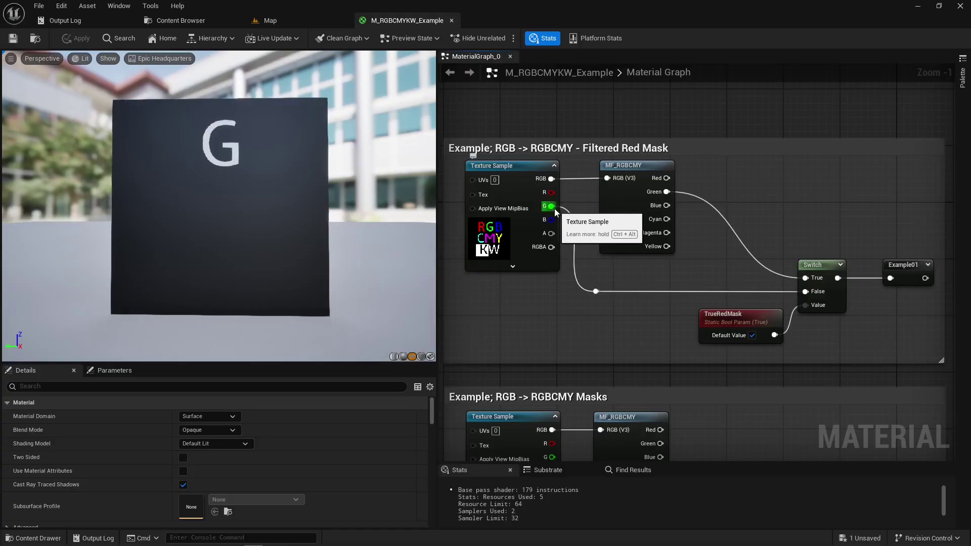
Step: Open the T_RGBCMYKWAT_Sample texture, view its green channel alone, restore all channels, and return to the M_RGBCMYKW_Example material
double_click(517, 225)
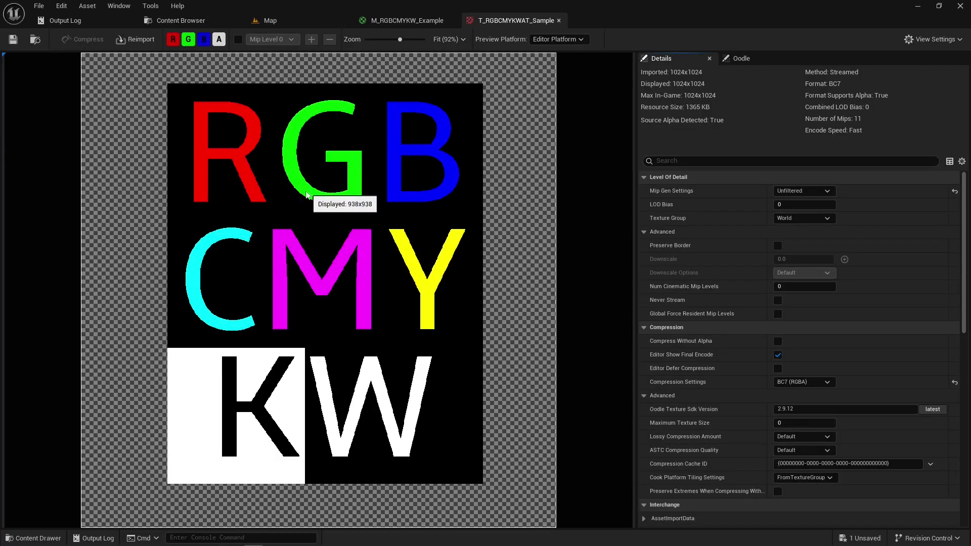
left_click(172, 40)
left_click(203, 39)
left_click(219, 38)
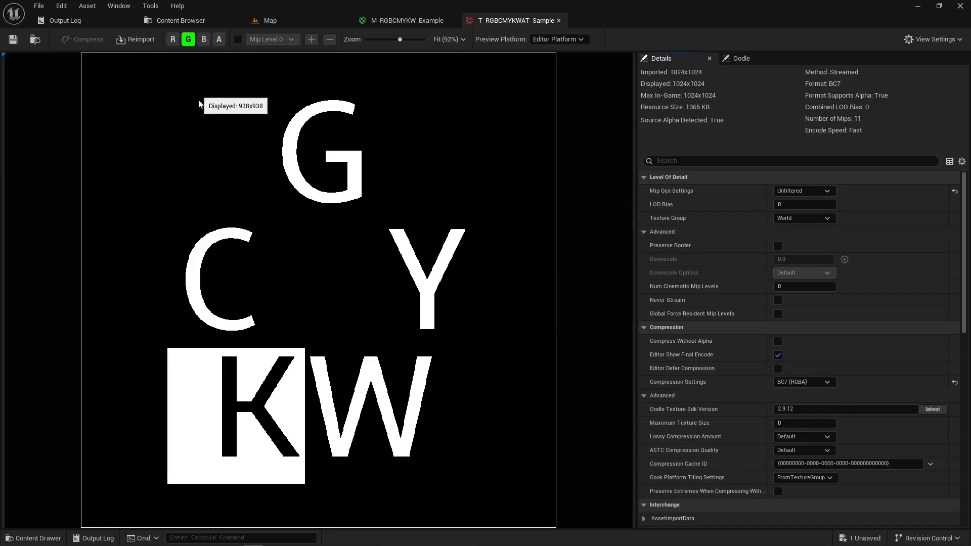
left_click(172, 39)
left_click(204, 39)
left_click(219, 38)
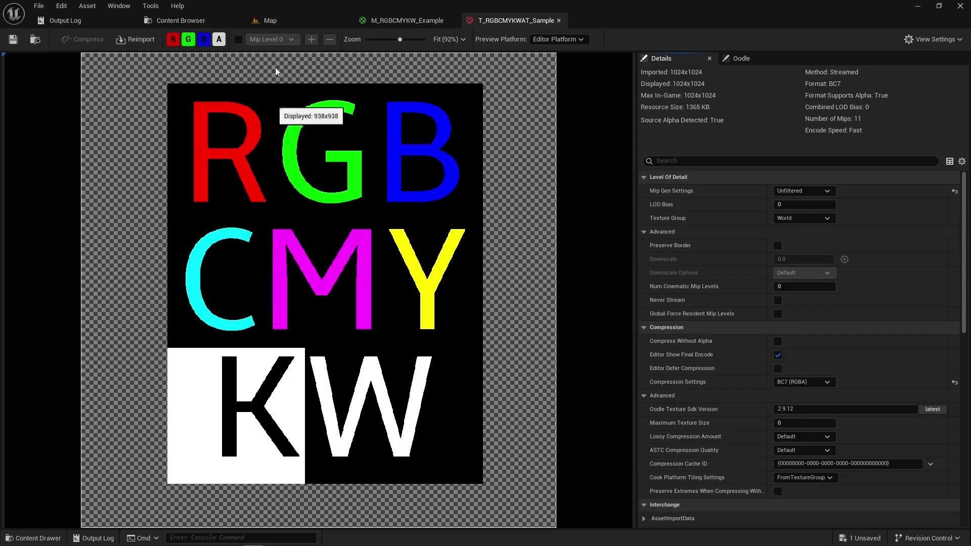
left_click(407, 20)
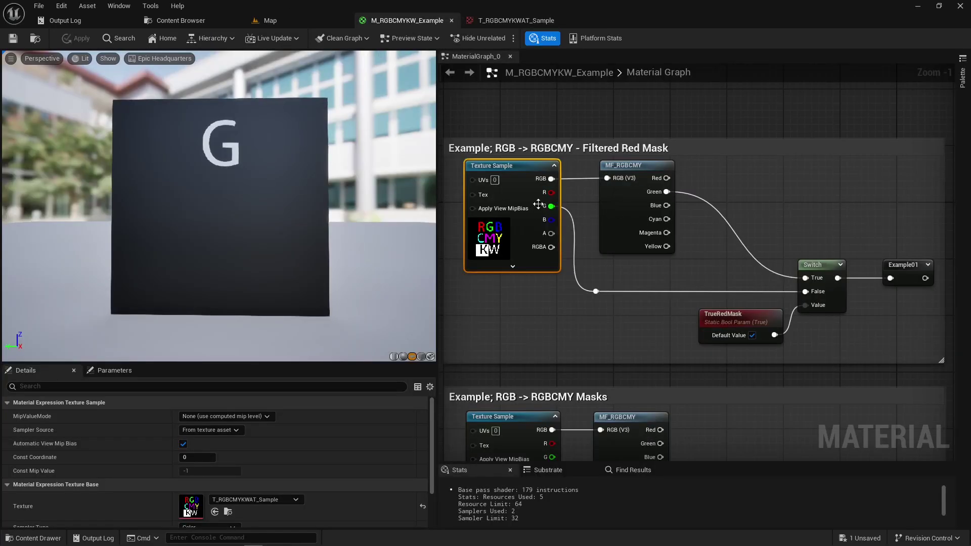
Step: Compare the raw green channel with the filtered mask by repeatedly switching TrueRedMask's default value off and on, ending with it on
left_click_drag(551, 206, 595, 292)
left_click(752, 335)
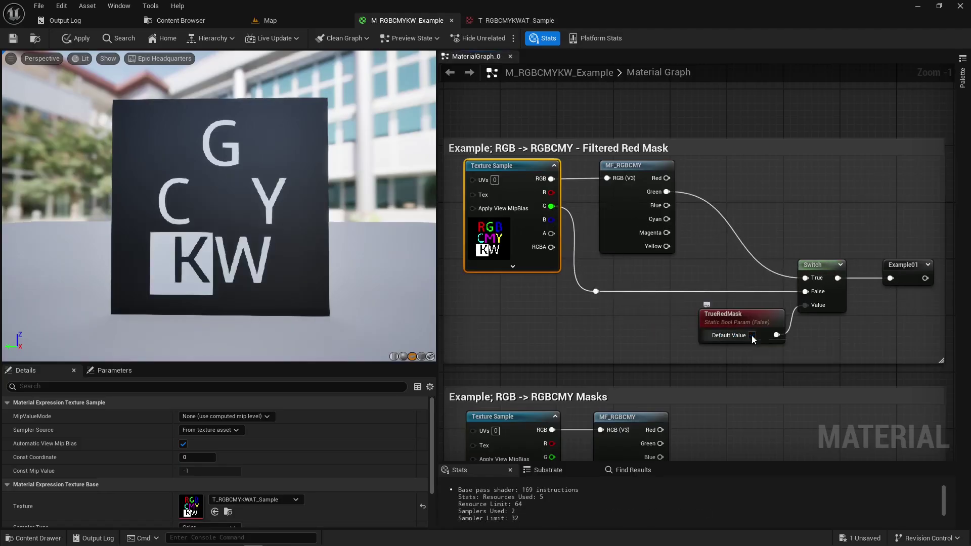
left_click(752, 335)
left_click(752, 336)
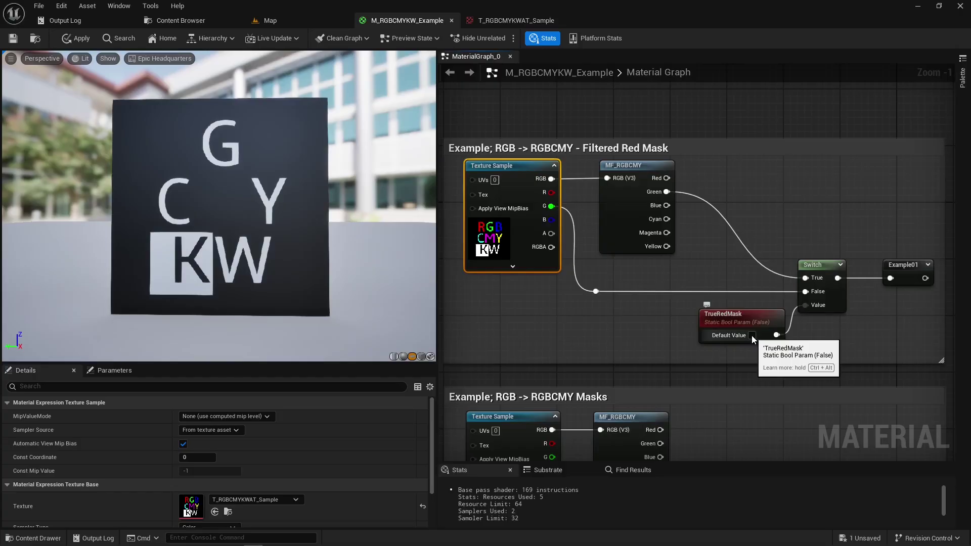
left_click(752, 336)
left_click(752, 336)
left_click(753, 335)
left_click(752, 335)
left_click(752, 336)
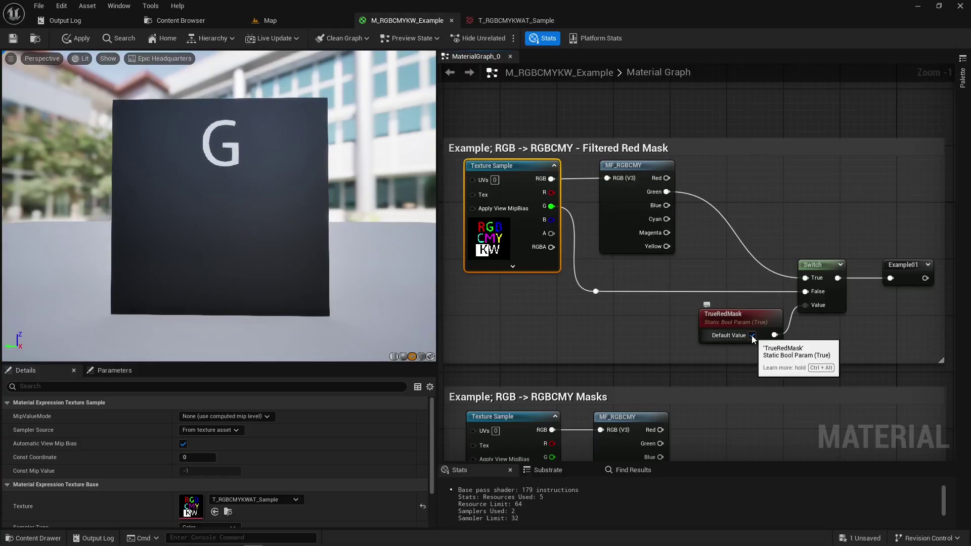
left_click(752, 335)
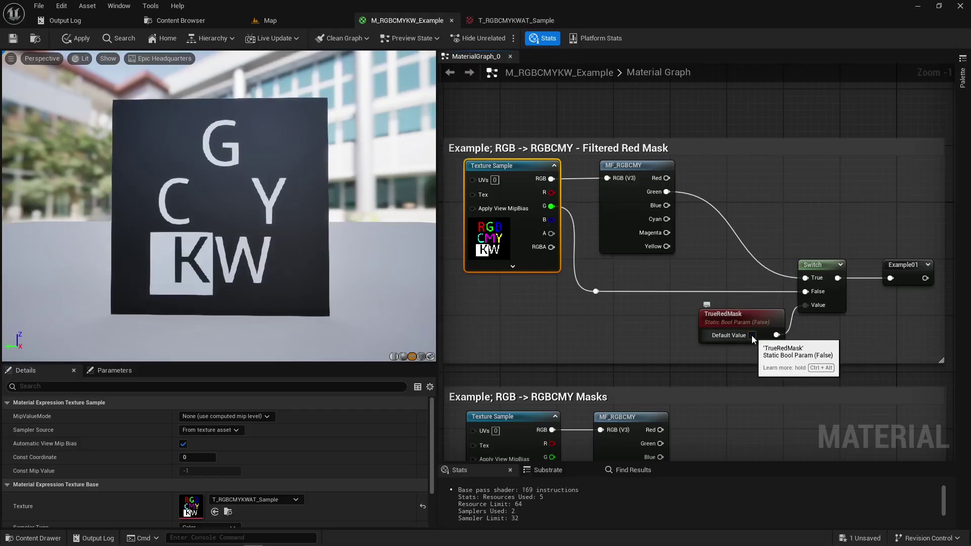
left_click(752, 336)
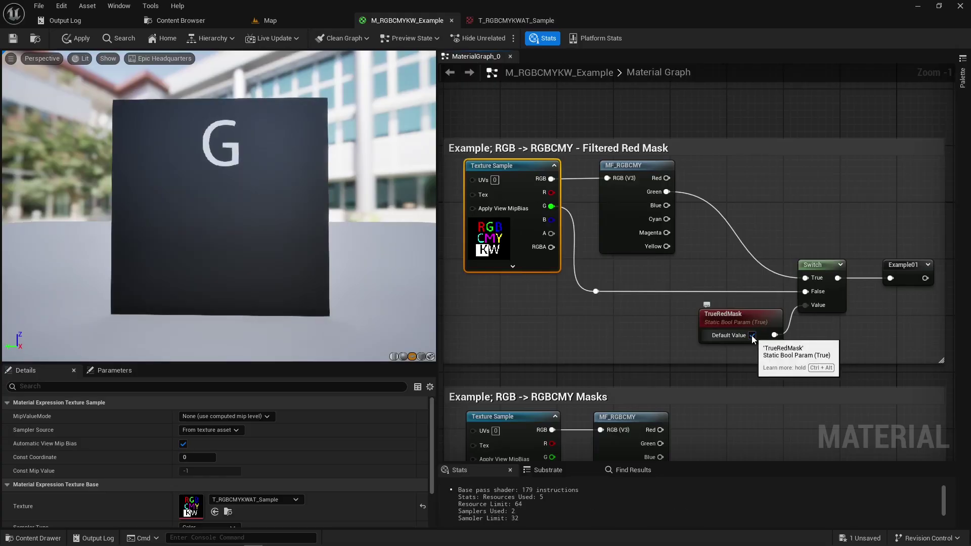
Step: Connect the Example02 reroute node to the Base Color input of the material output
right_click_drag(624, 351, 634, 167)
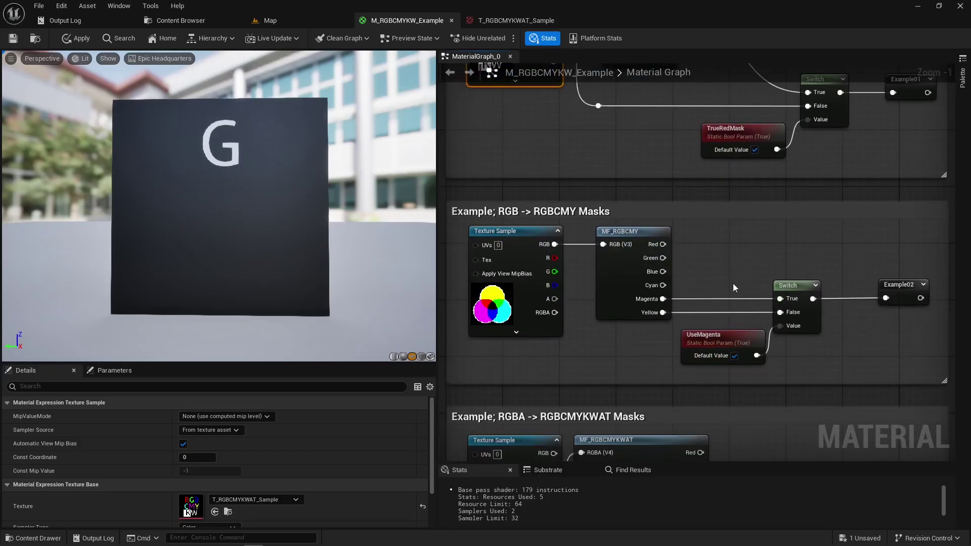
right_click_drag(733, 287, 519, 230)
left_click_drag(752, 236, 860, 200)
right_click_drag(582, 242, 946, 221)
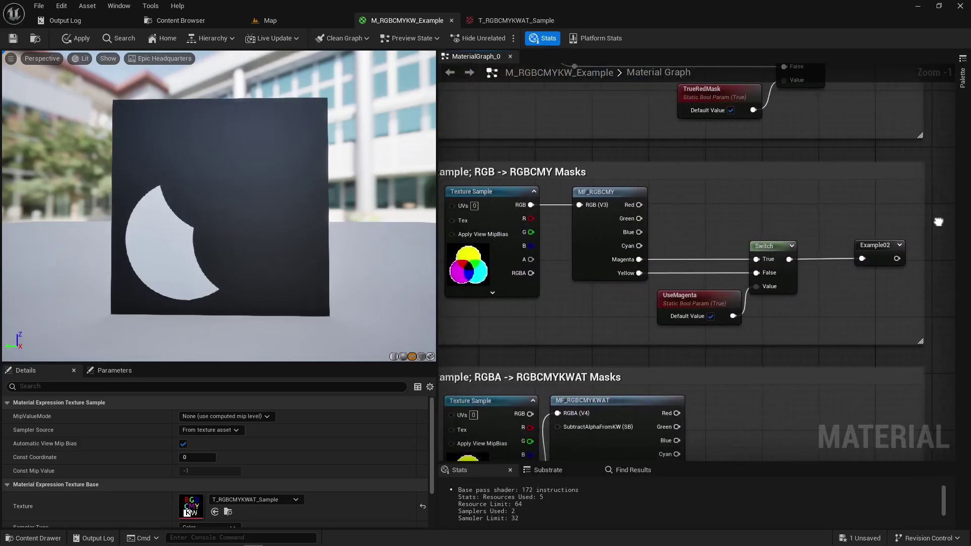
Step: Compare the yellow and magenta masks in the preview by switching UseMagenta's default value off and on, ending with it on
left_click(721, 316)
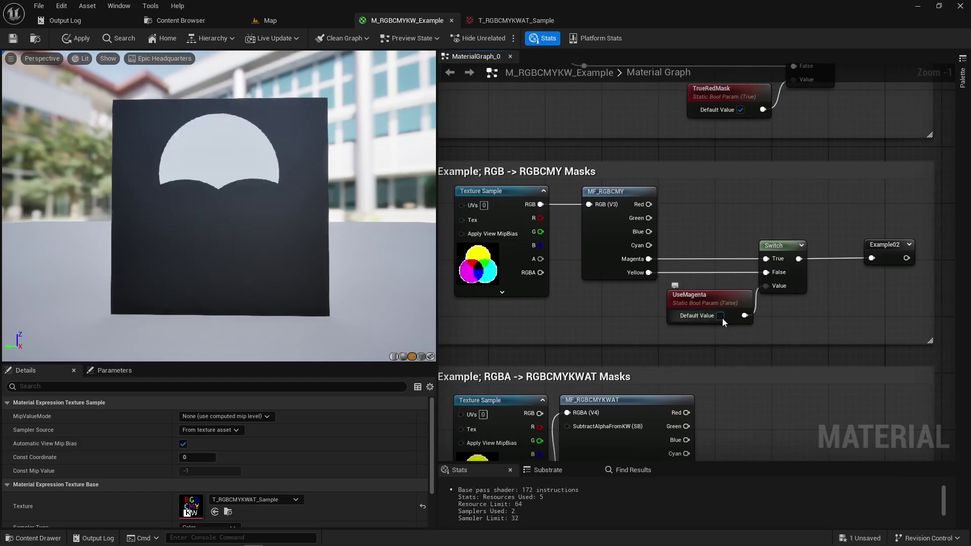
left_click(721, 317)
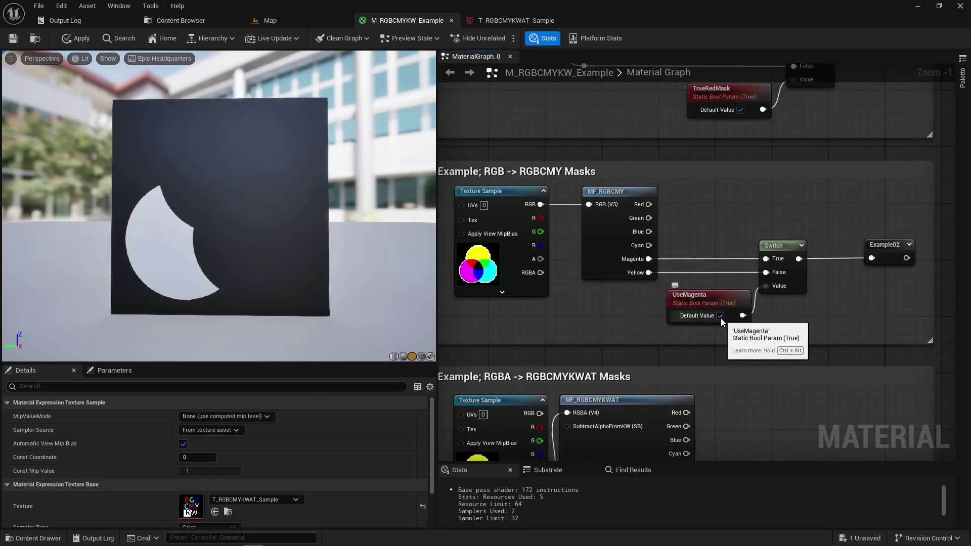
left_click(721, 316)
left_click(720, 317)
Step: Open the T_RGBCMYKWAT_Logo texture, isolate its red and green channels in turn, and return to the M_RGBCMYKW_Example material
left_click(181, 20)
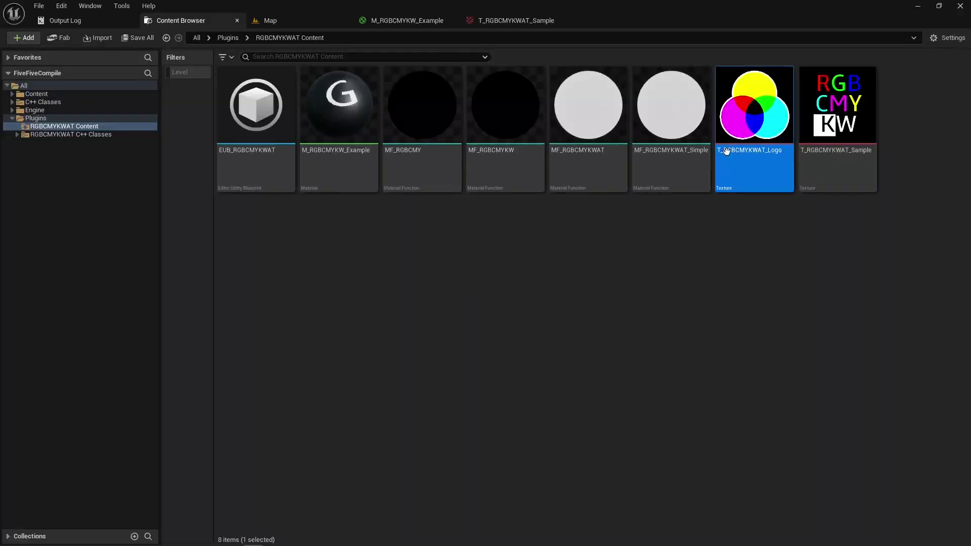
double_click(747, 138)
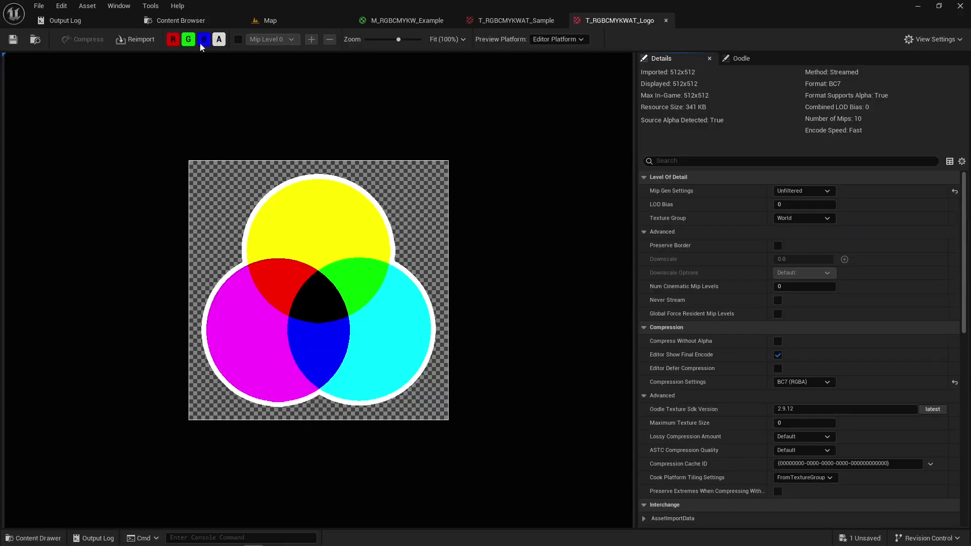
left_click(173, 39)
left_click(188, 39)
left_click(204, 39)
left_click(219, 39)
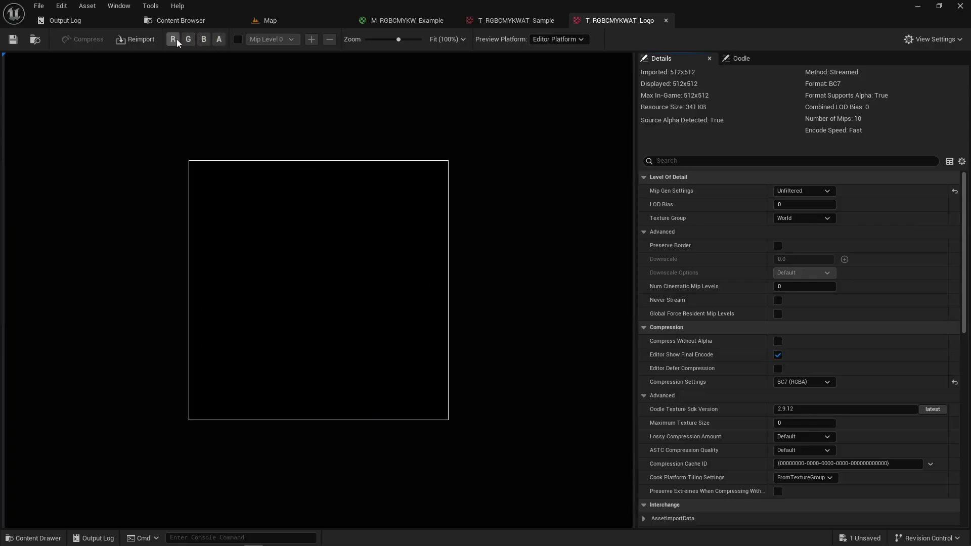
left_click(174, 39)
left_click(173, 40)
left_click(188, 39)
left_click(392, 20)
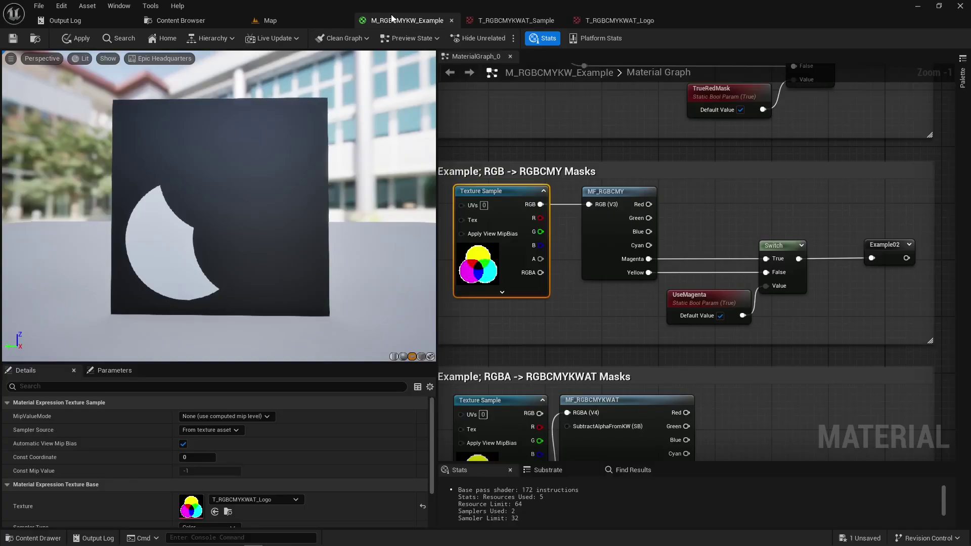
Step: Toggle UseMagenta's default value again to compare both masks against the logo texture, leaving it on
left_click(720, 316)
left_click(720, 316)
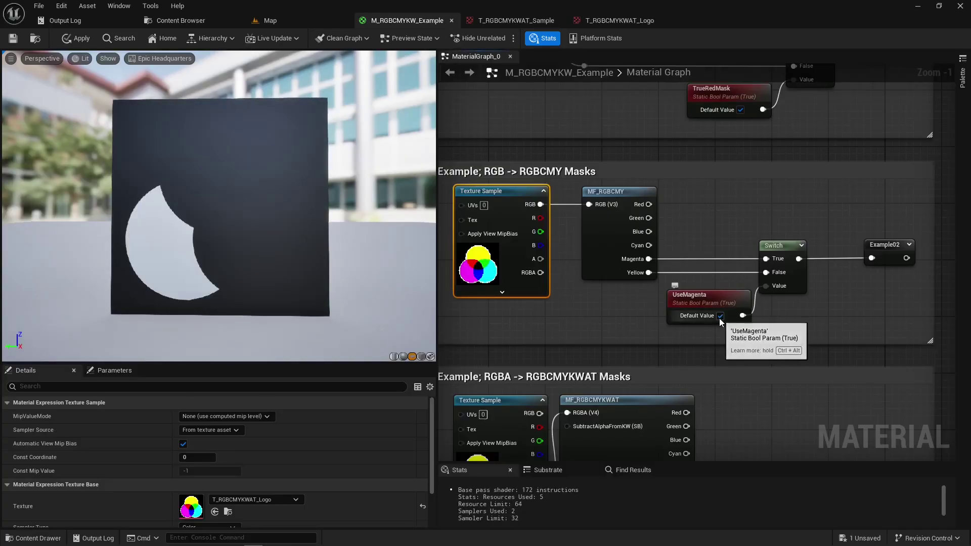
left_click(720, 316)
left_click(720, 316)
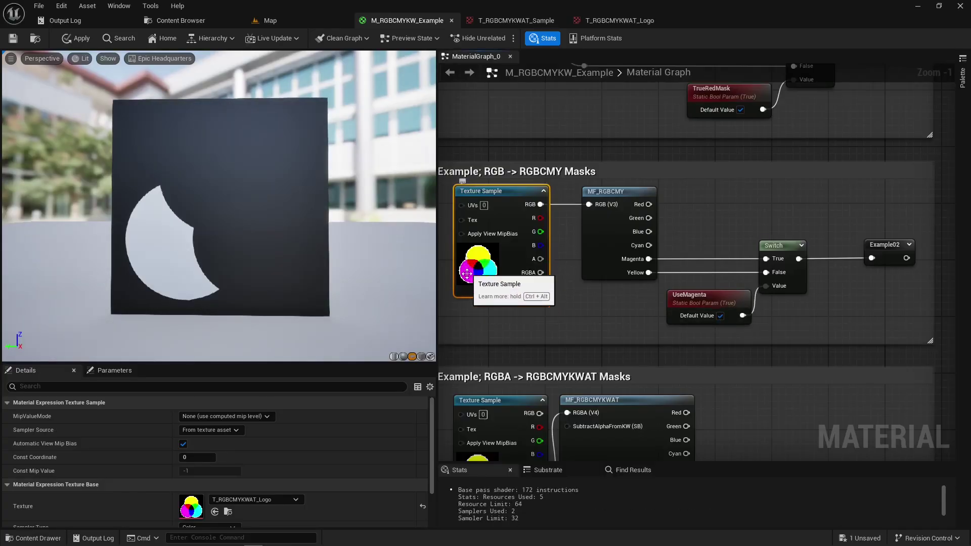
left_click(720, 316)
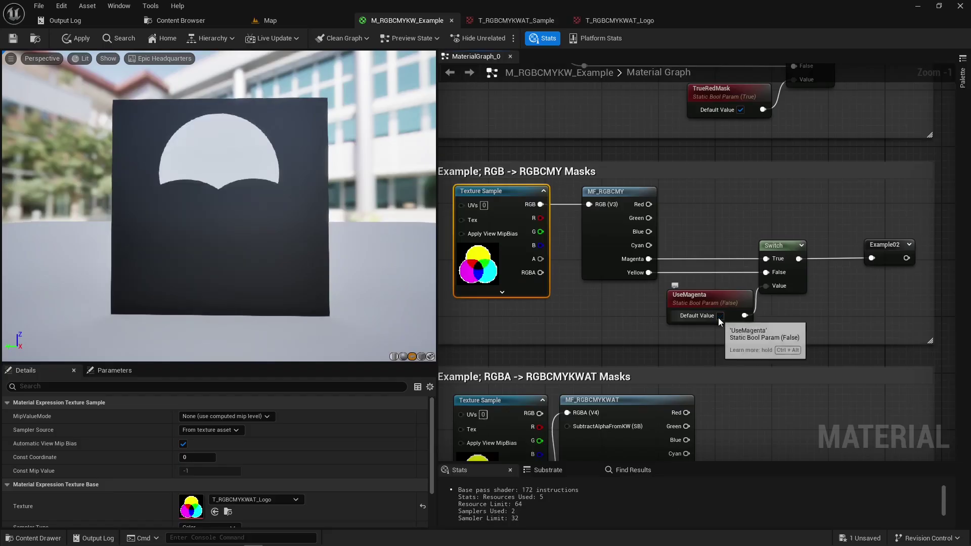
left_click(721, 316)
Step: Connect the Example03 reroute node to the Base Color input of the material output
right_click_drag(754, 190, 431, 45)
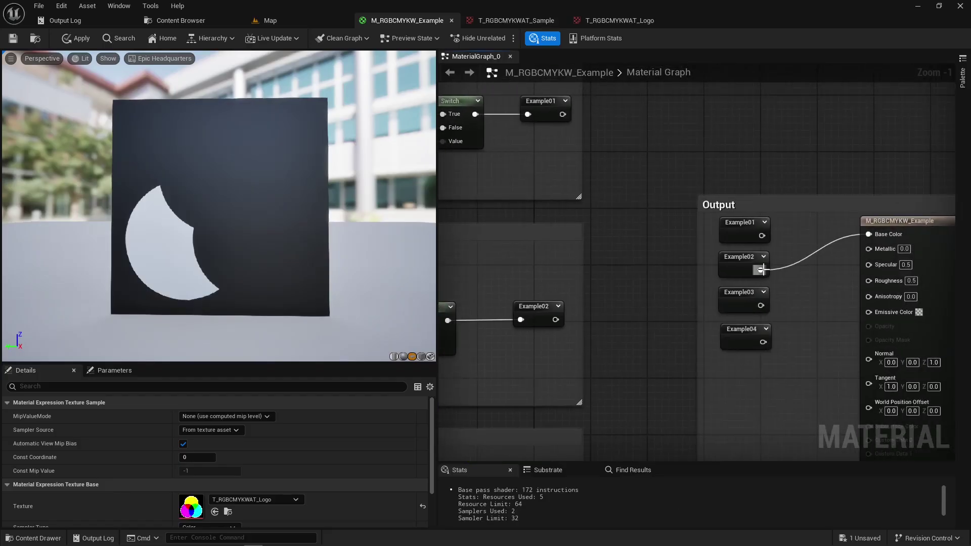
left_click_drag(761, 305, 868, 235)
right_click_drag(519, 378, 881, 120)
right_click_drag(690, 272, 711, 258)
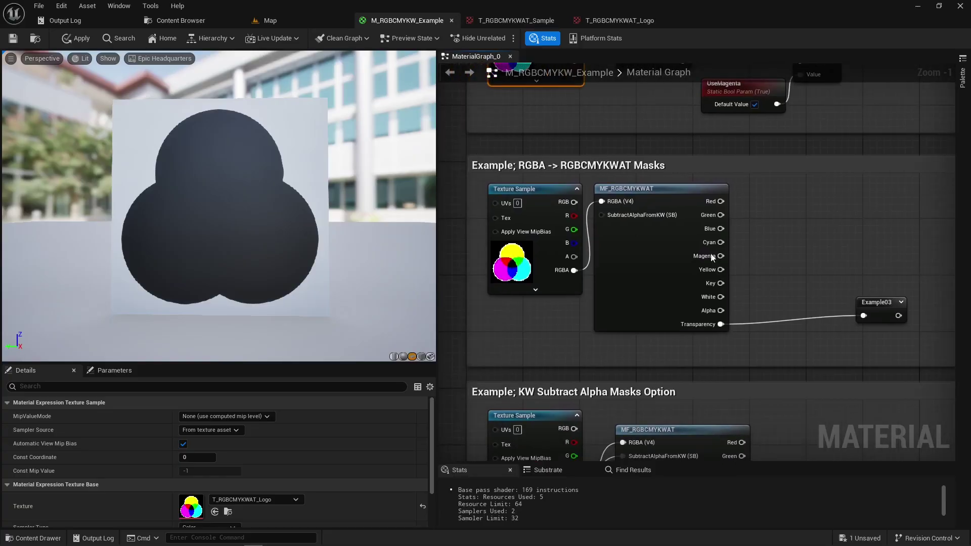
Step: Feed Example03 from the Alpha output of MF_RGBCMYKWAT to preview that mask, and reconnect it to the Transparency output
left_click_drag(876, 305, 877, 312)
right_click_drag(747, 308, 729, 306)
left_click_drag(702, 308, 846, 323)
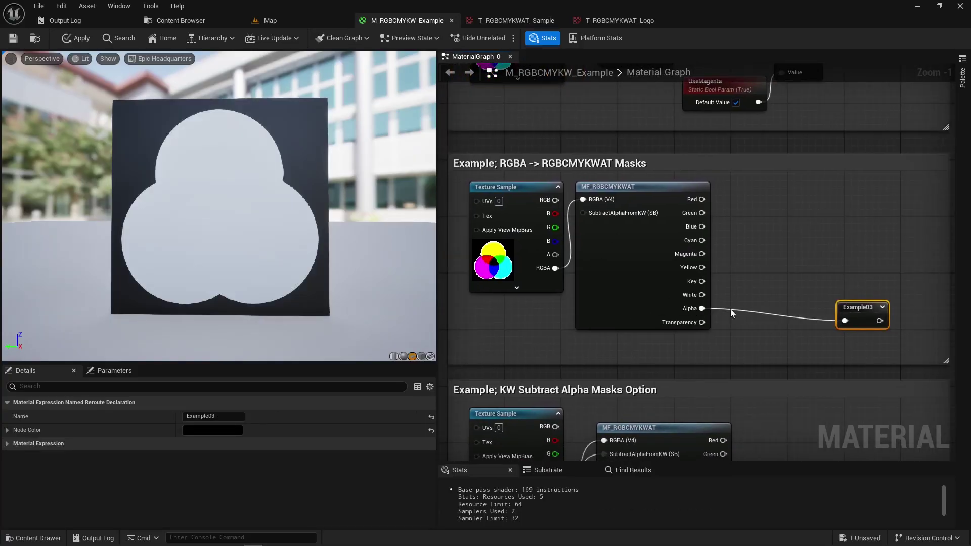
left_click_drag(701, 322, 844, 321)
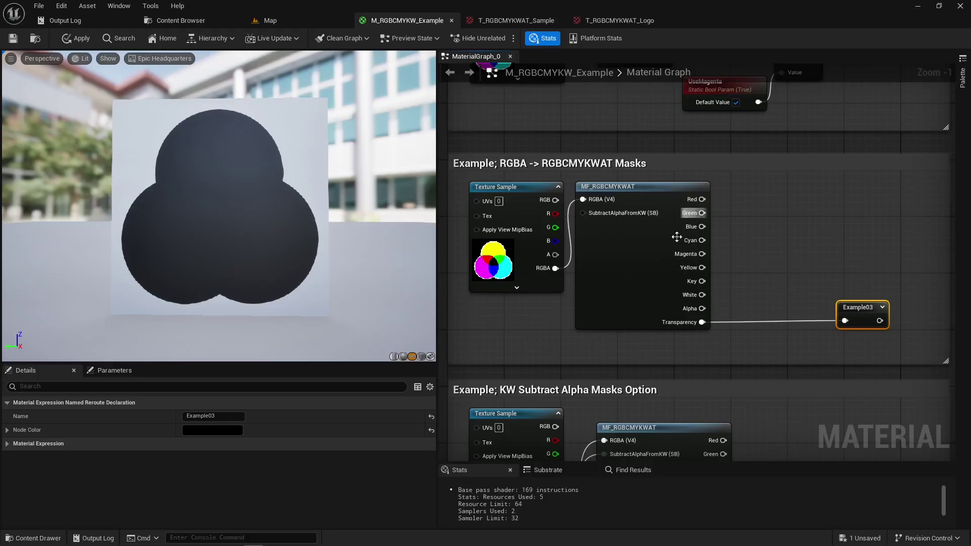
Step: Connect the Example04 reroute node to Base Color to preview the KW Subtract Alpha Masks Option example
right_click_drag(848, 212, 487, 339)
left_click_drag(722, 258, 834, 151)
right_click_drag(566, 430, 897, 146)
right_click_drag(652, 266, 742, 117)
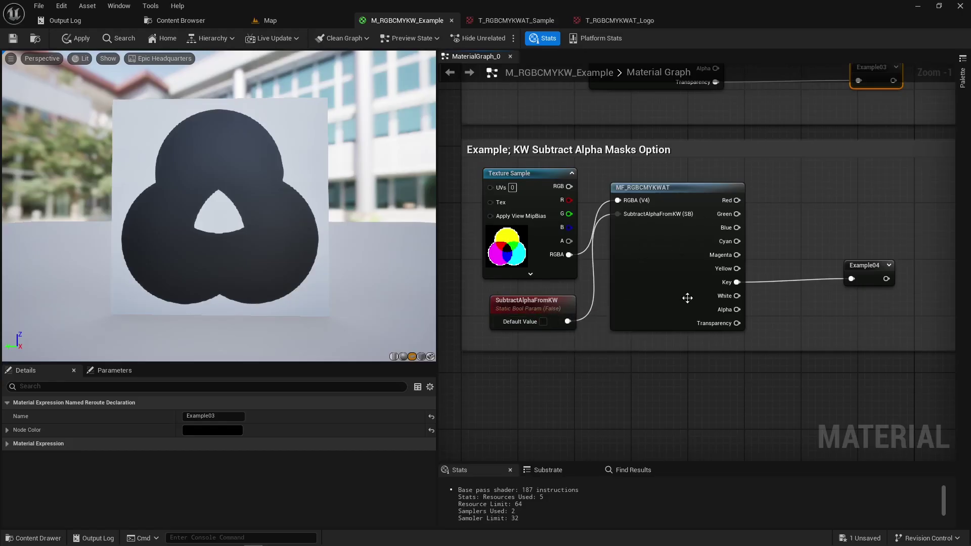
Step: Reopen the T_RGBCMYKWAT_Logo texture, show its red, green, blue and alpha channels together, and return to the M_RGBCMYKW_Example material
double_click(521, 239)
double_click(752, 156)
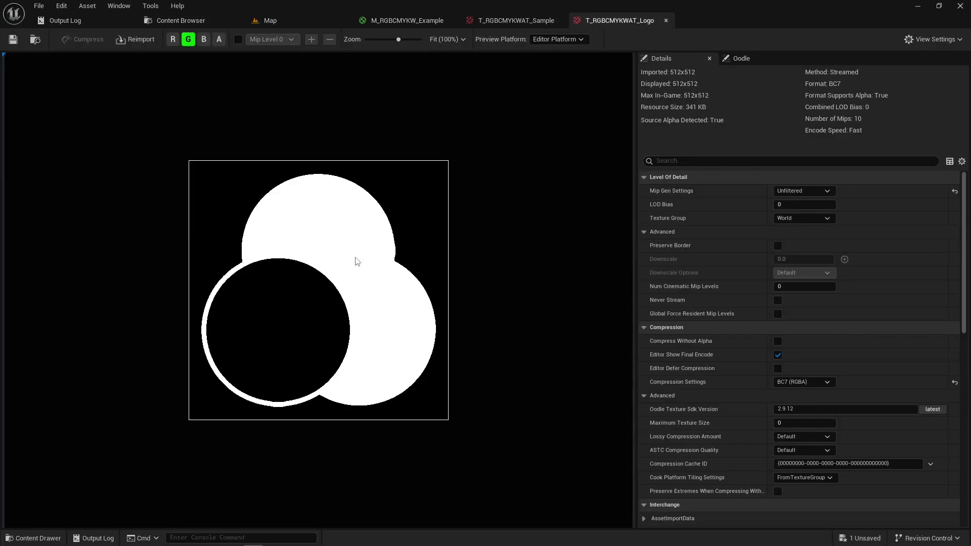
left_click(172, 39)
left_click(203, 41)
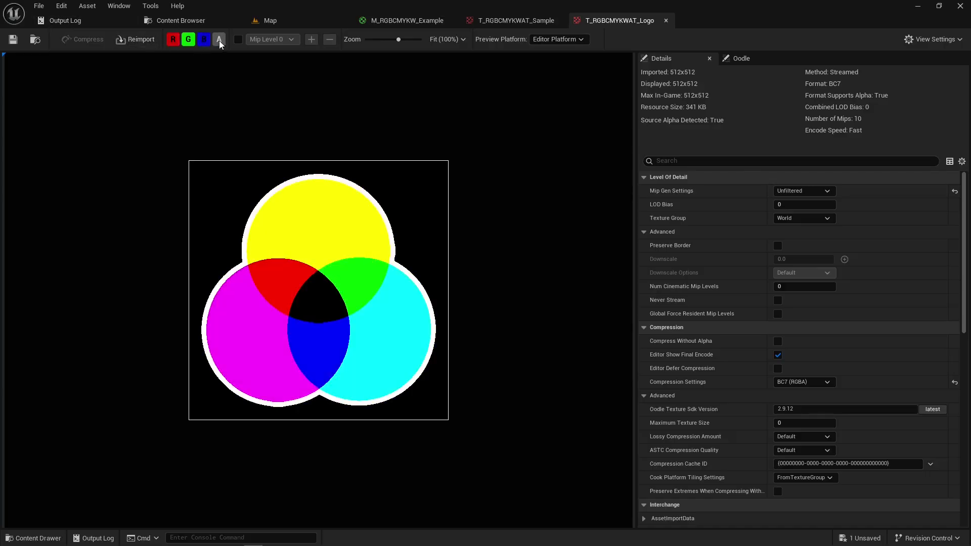
left_click(218, 41)
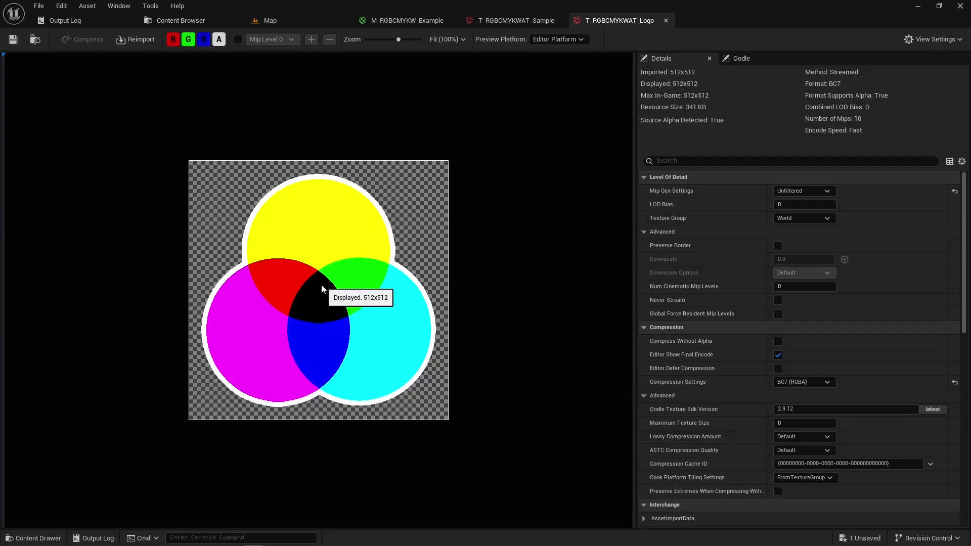
left_click(405, 21)
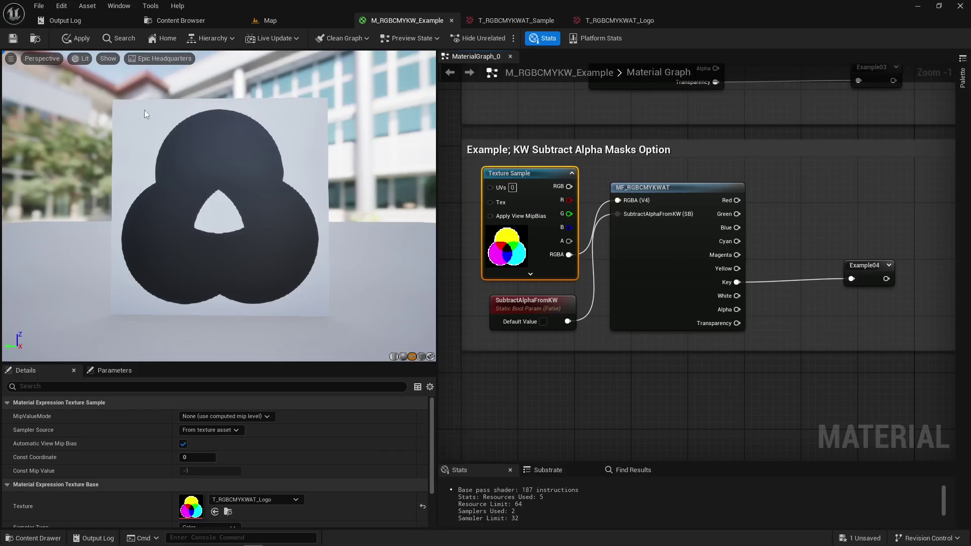
Step: Close the T_RGBCMYKWAT_Sample texture and view T_RGBCMYKWAT_Logo with its alpha channel hidden and shown again
left_click(526, 21)
left_click(597, 24)
left_click(559, 20)
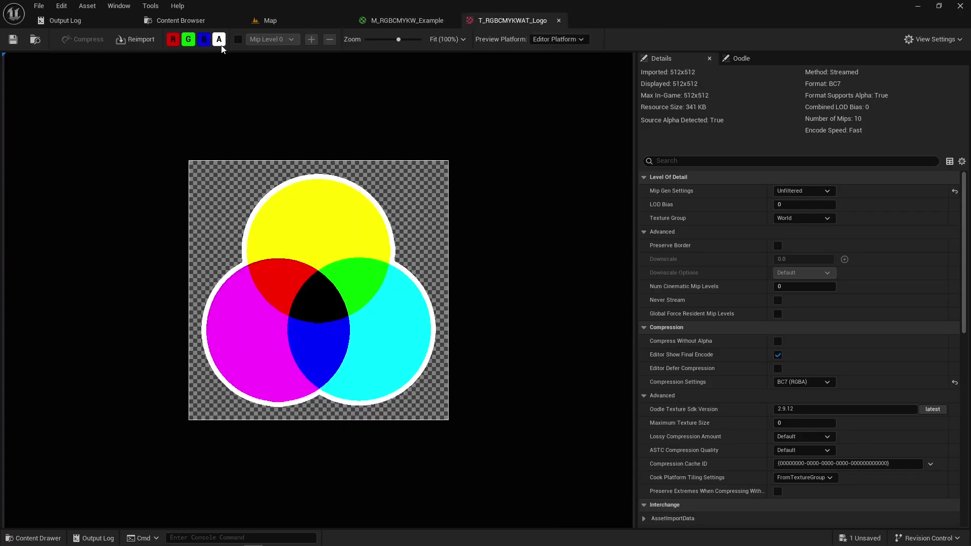
left_click(219, 40)
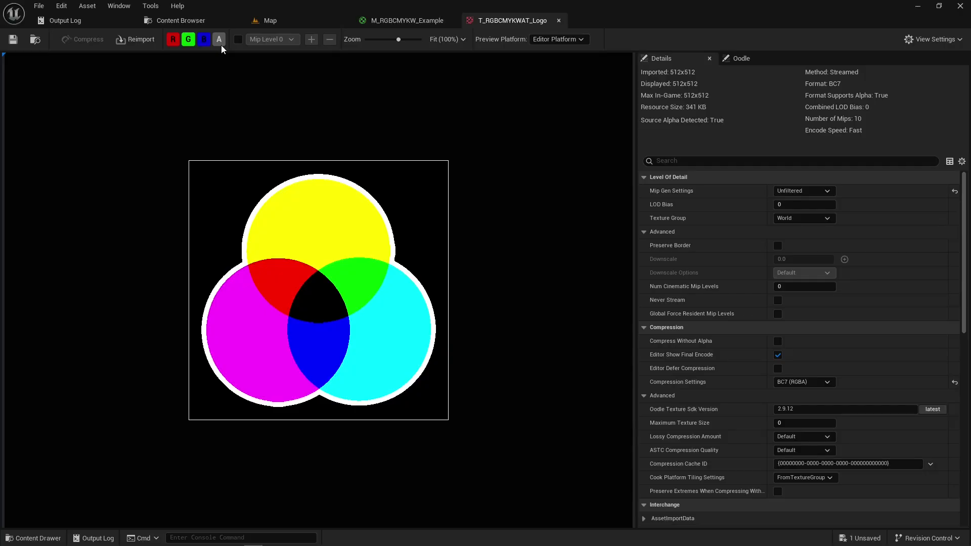
left_click(221, 44)
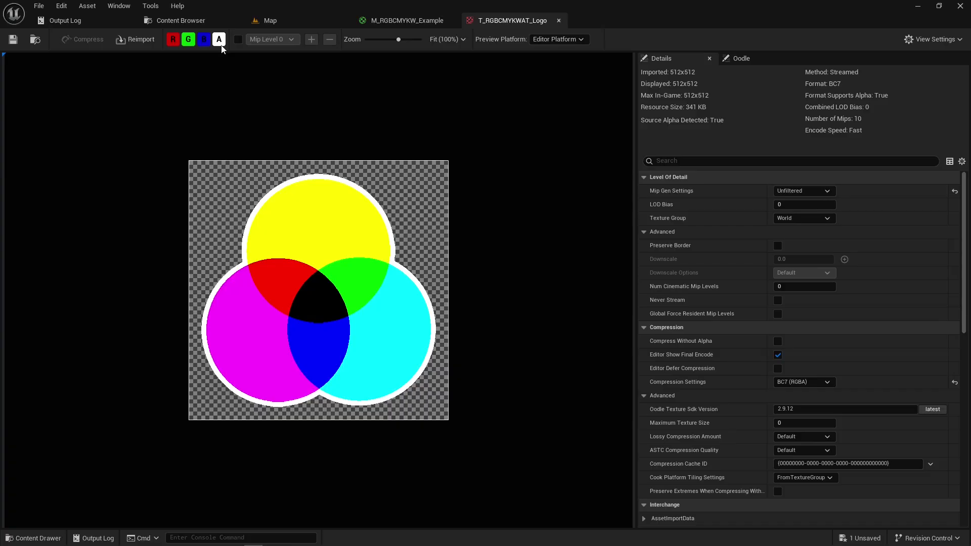
Step: Return to M_RGBCMYKW_Example and enable the default value of the SubtractAlphaFromKW parameter
left_click(414, 21)
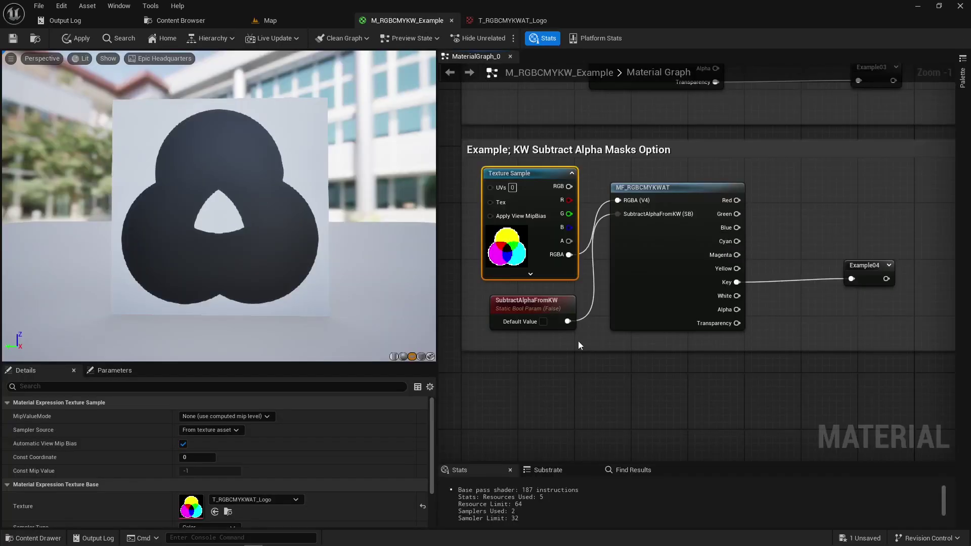
left_click(543, 322)
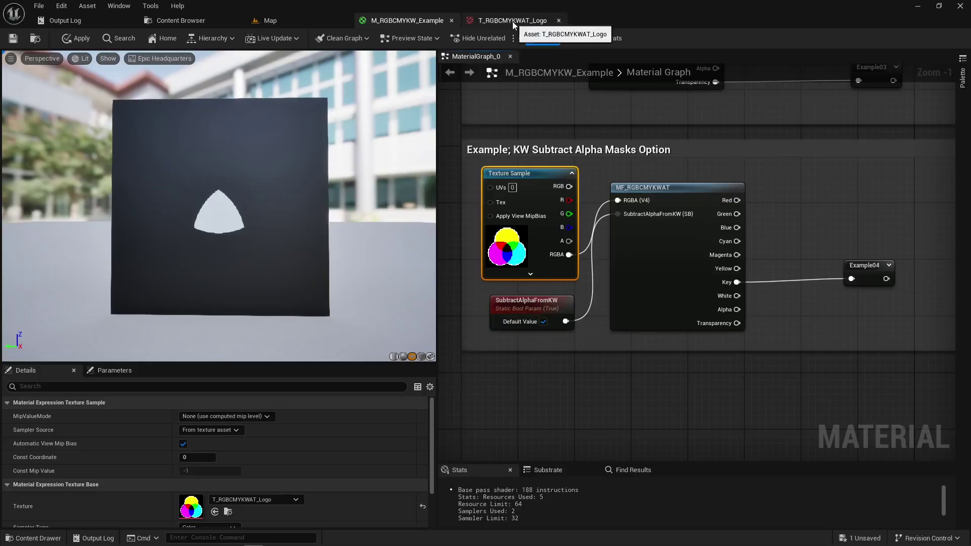
Step: Recheck the T_RGBCMYKWAT_Logo texture by switching its alpha channel off and on, and go back to the example material
left_click(528, 20)
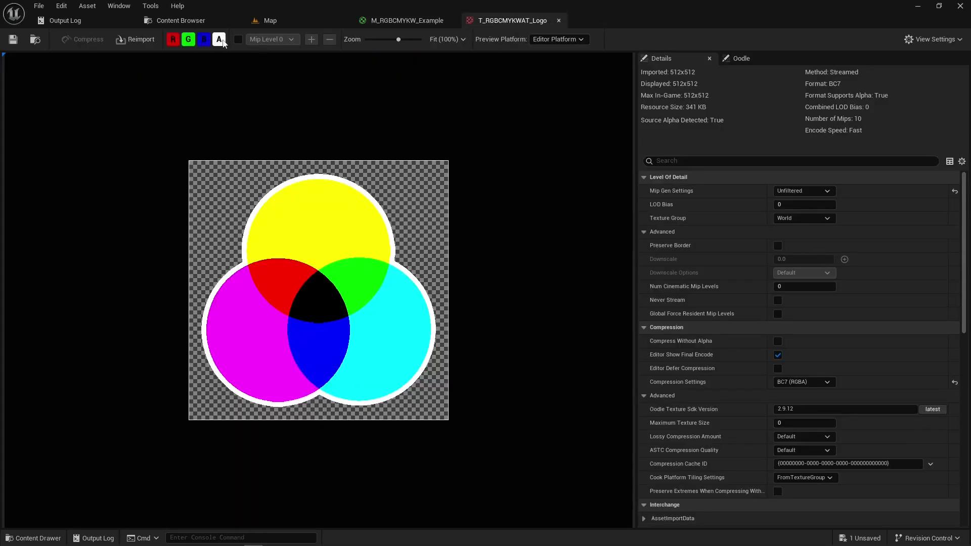
left_click(219, 39)
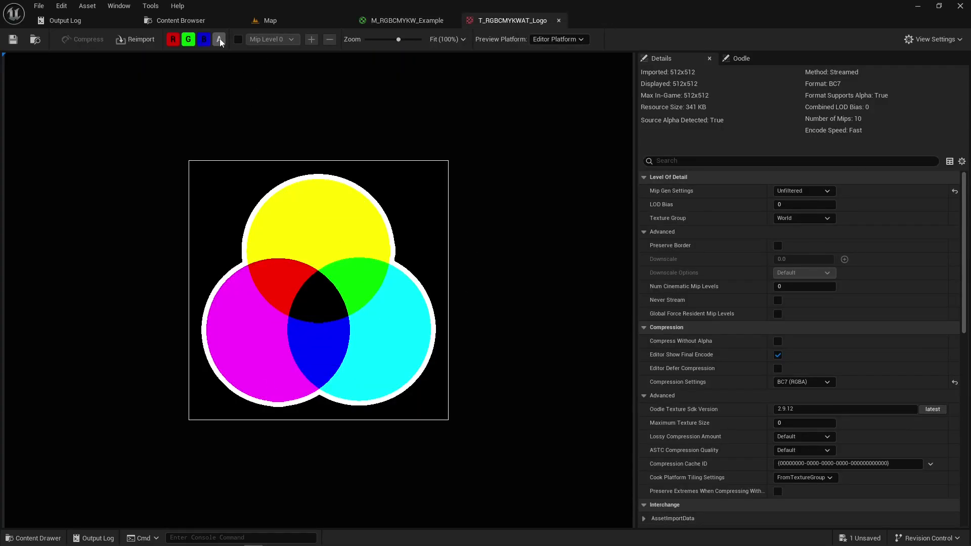
left_click(219, 40)
left_click(220, 39)
left_click(392, 19)
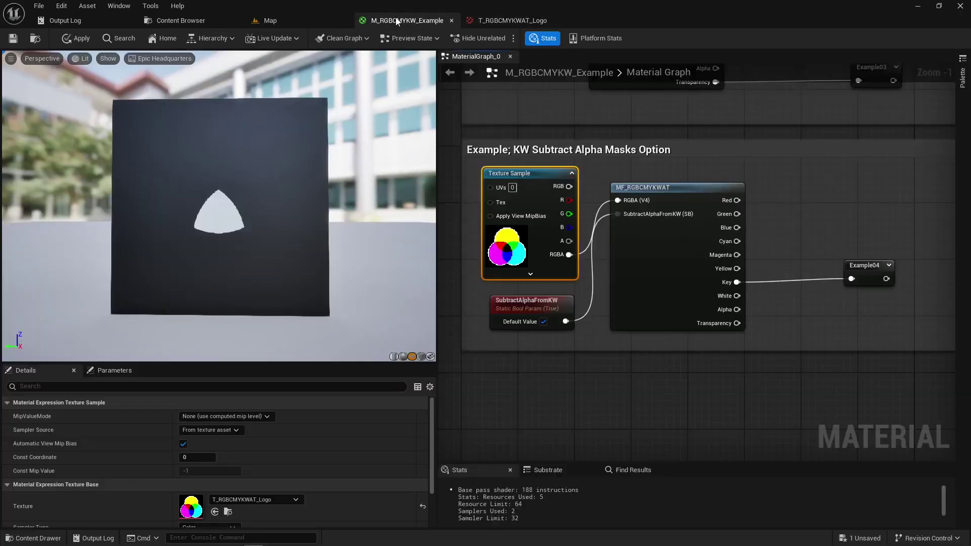
Step: Switch SubtractAlphaFromKW off and on again to compare the Key mask with and without alpha subtraction
left_click(543, 321)
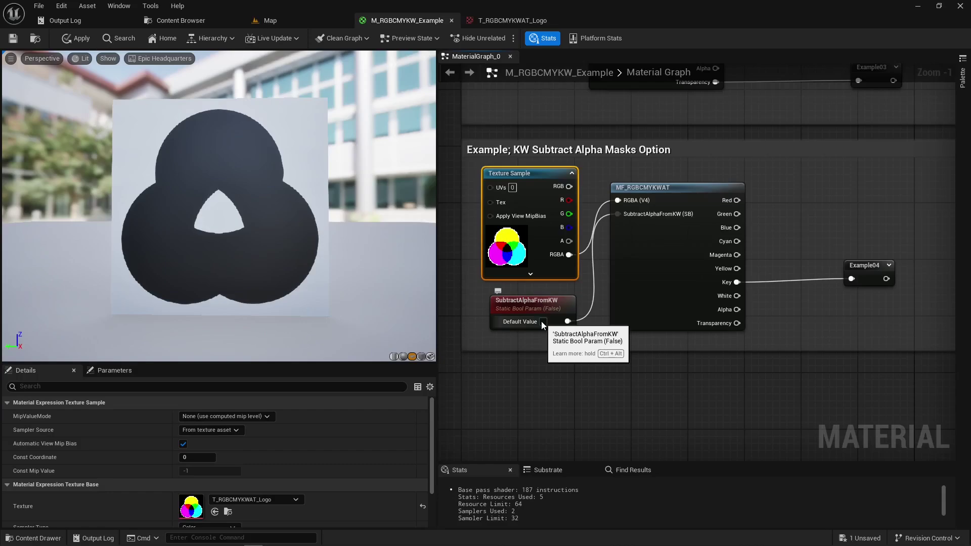
left_click(543, 322)
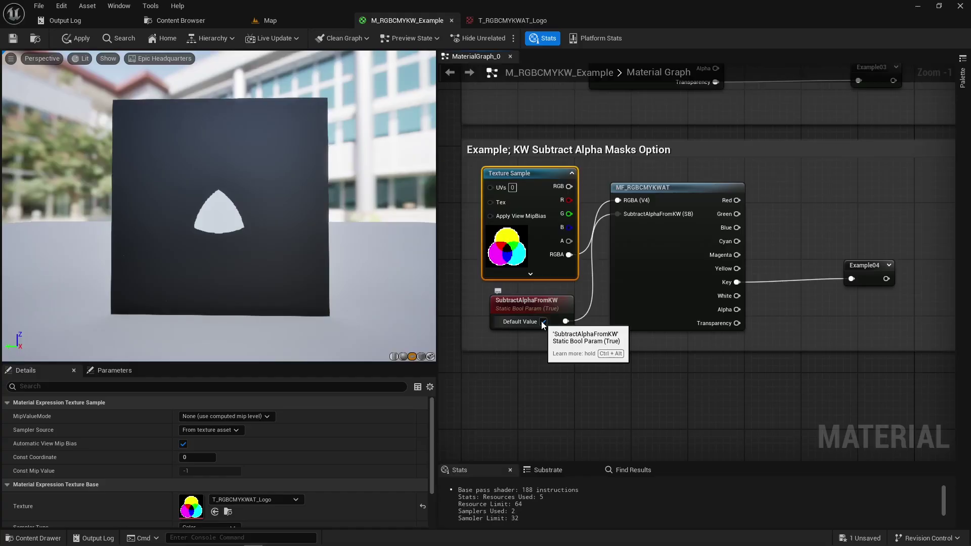
right_click_drag(899, 166, 801, 202)
scroll(845, 230, "down", 4)
right_click_drag(845, 230, 727, 396)
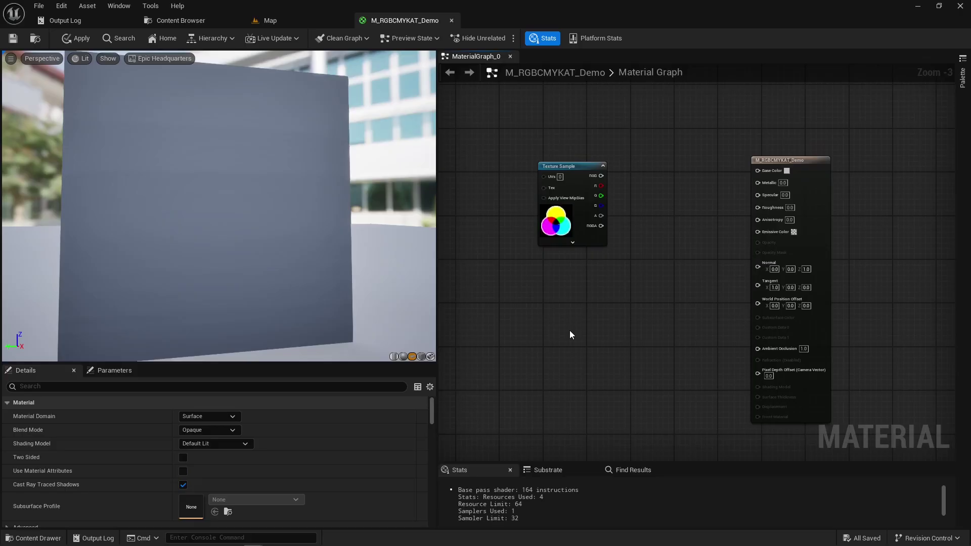
Step: Connect the T_Logo_Raw texture sample's RGB output to Base Color in M_RGBCMYKAT_Demo, and replace that link with the RGBA output
left_click_drag(601, 176, 762, 174)
left_click_drag(565, 221, 575, 215)
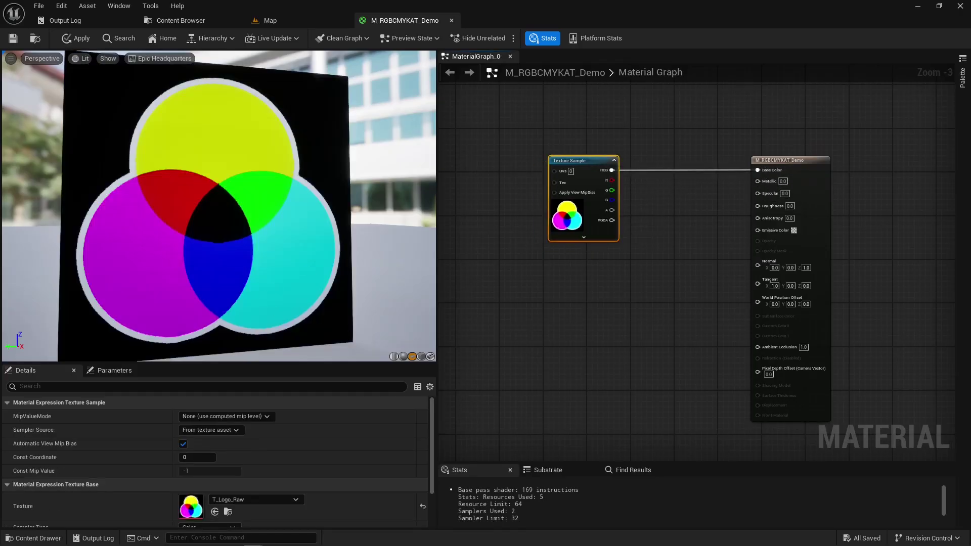
left_click_drag(189, 86, 177, 84)
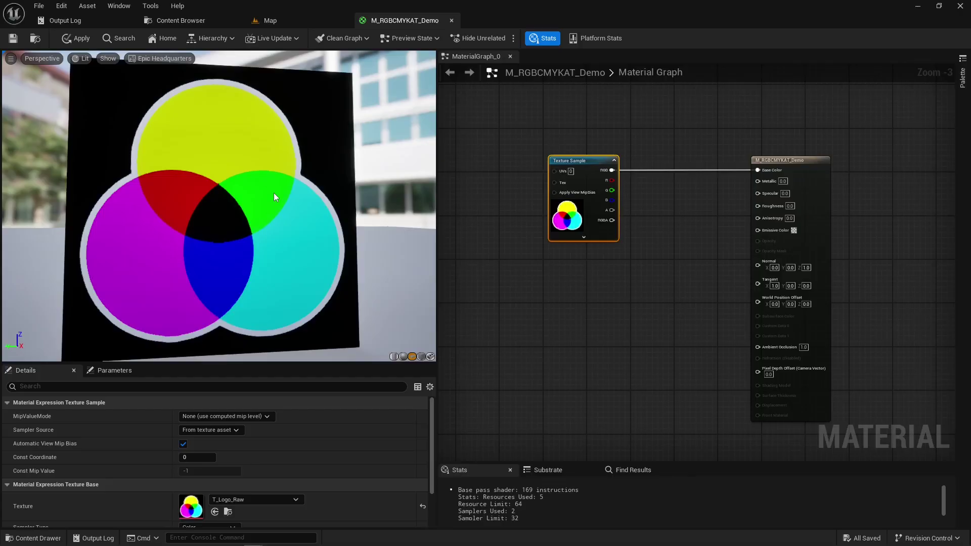
left_click_drag(612, 220, 758, 170)
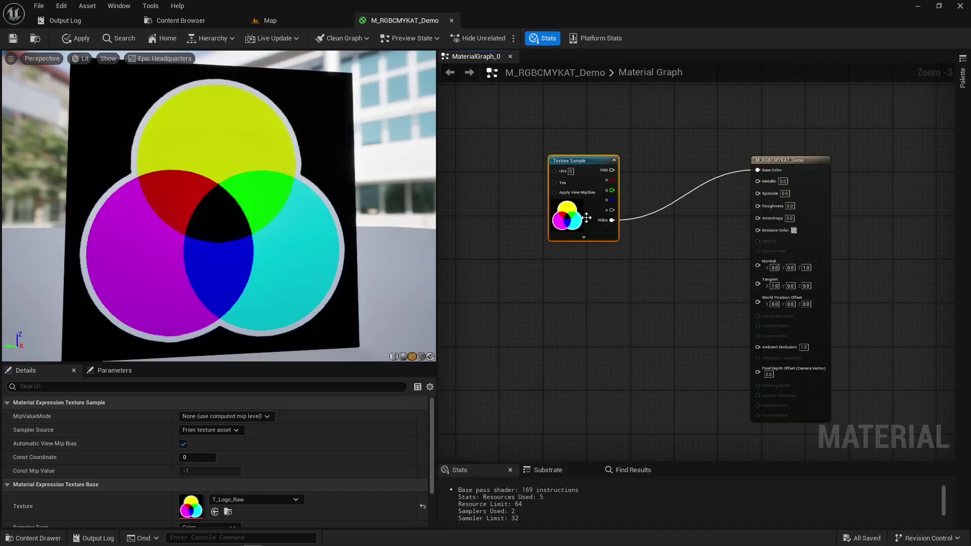
Step: Add an MF_RGBCMYKWAT function node fed by the texture sample's RGBA output
left_click_drag(612, 220, 657, 223)
type("rgbc")
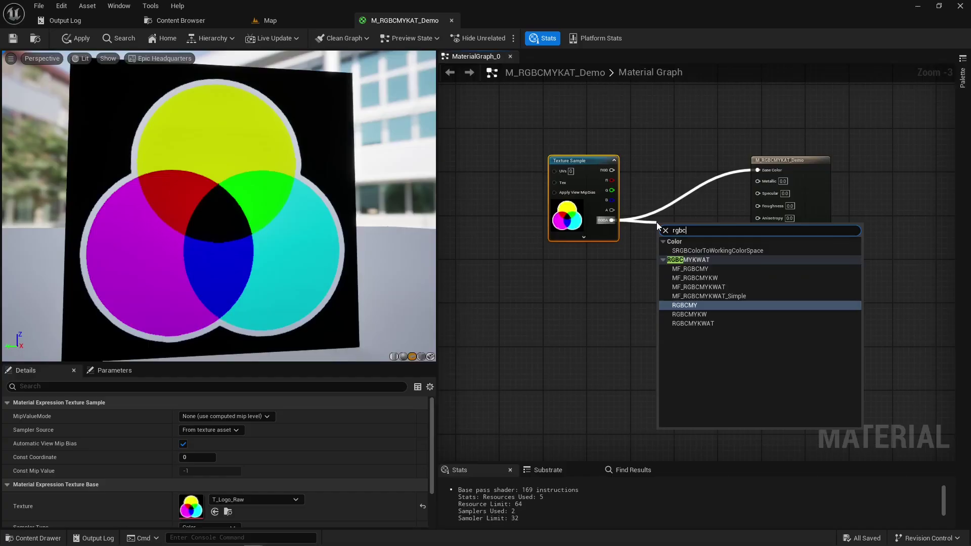
key("Up")
key("Up")
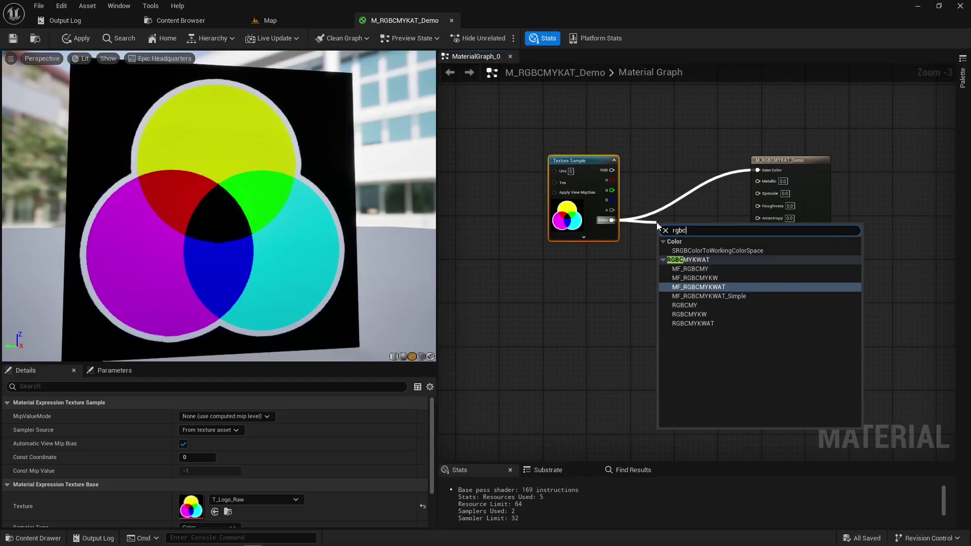
key("Return")
left_click_drag(700, 281, 677, 263)
scroll(662, 219, "up", 2)
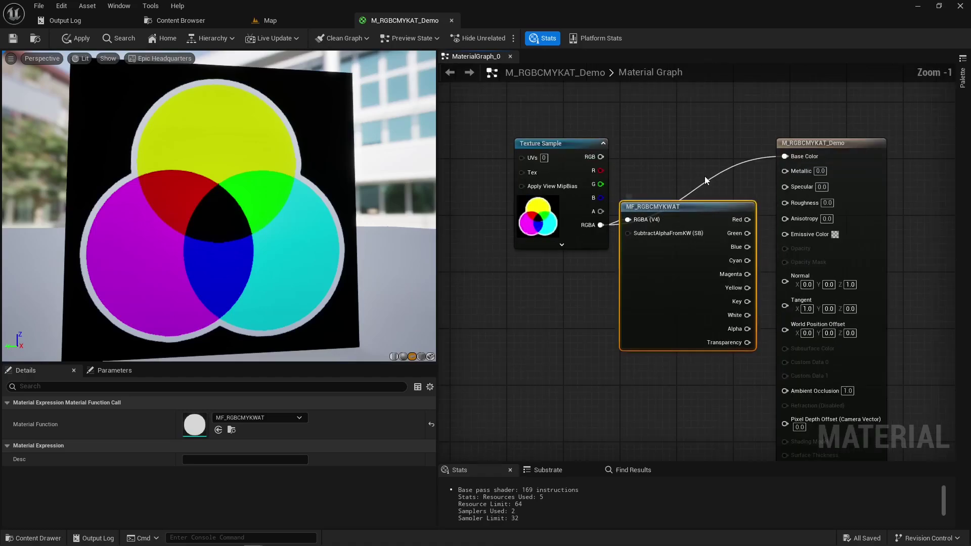
Step: Rearrange the texture sample and MF_RGBCMYKWAT nodes together, leaving room before the material output node
right_click_drag(724, 184, 693, 184)
left_click_drag(528, 275, 620, 266)
left_click(705, 198)
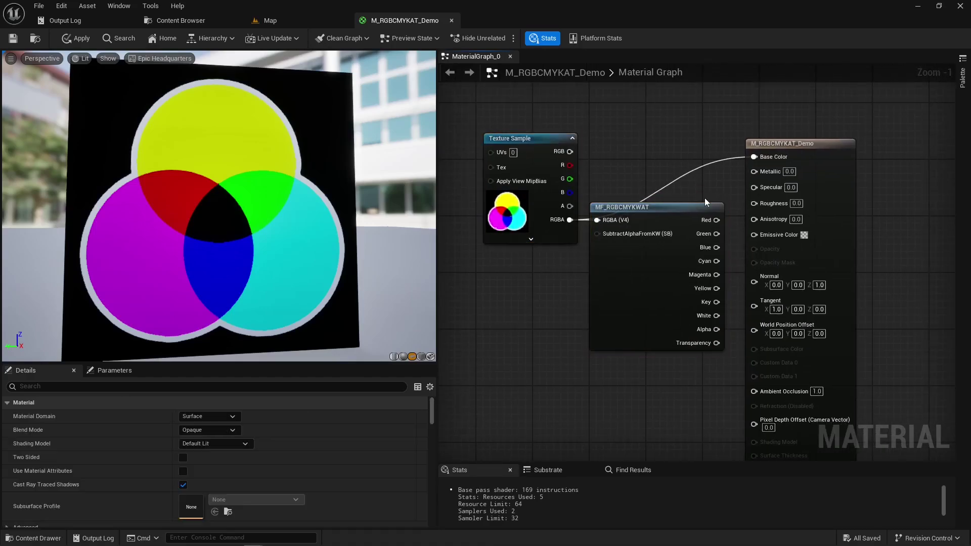
left_click_drag(482, 264, 633, 217)
left_click_drag(664, 262, 628, 245)
Step: Preview the Red, Green, Blue and Cyan outputs of MF_RGBCMYKWAT by connecting each in turn to Base Color
left_click_drag(682, 206, 755, 157)
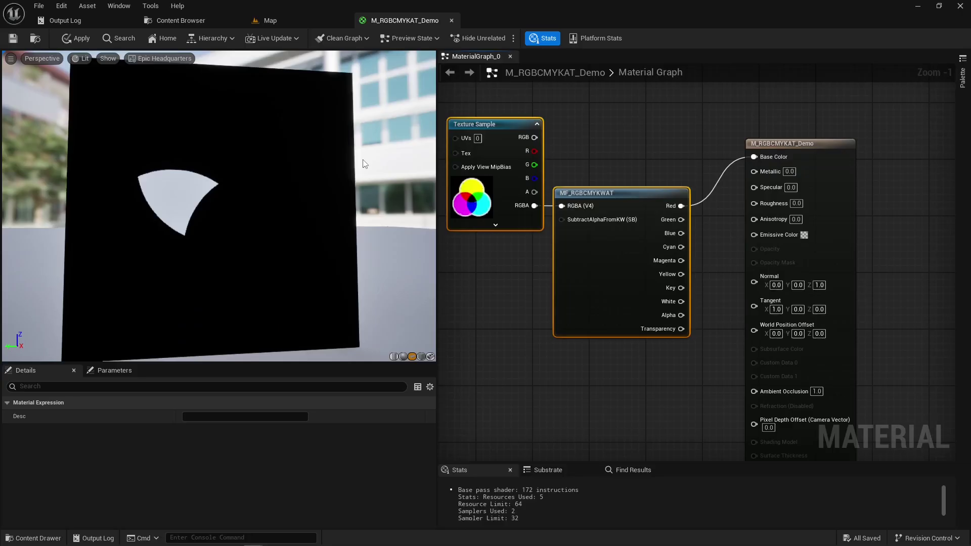
left_click_drag(681, 220, 759, 158)
left_click_drag(682, 233, 778, 158)
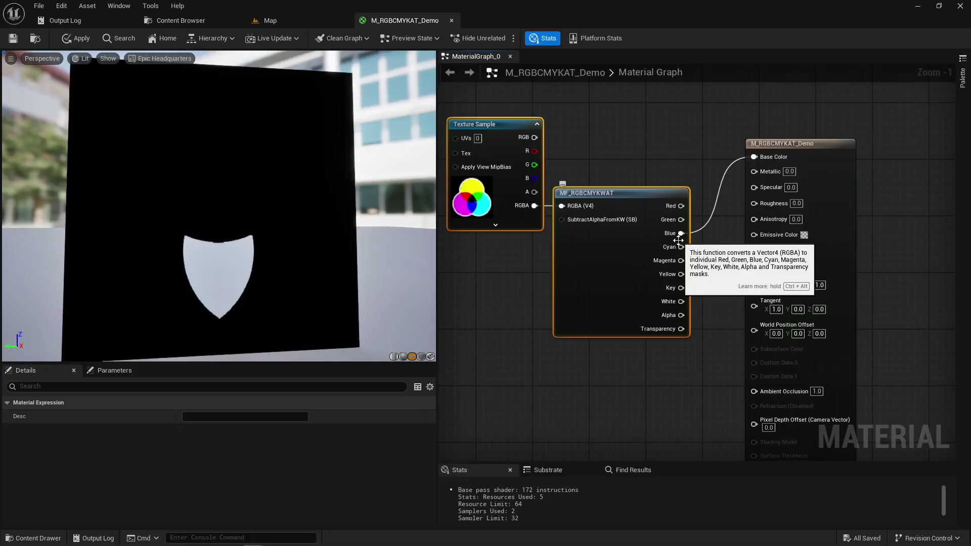
left_click_drag(680, 247, 753, 157)
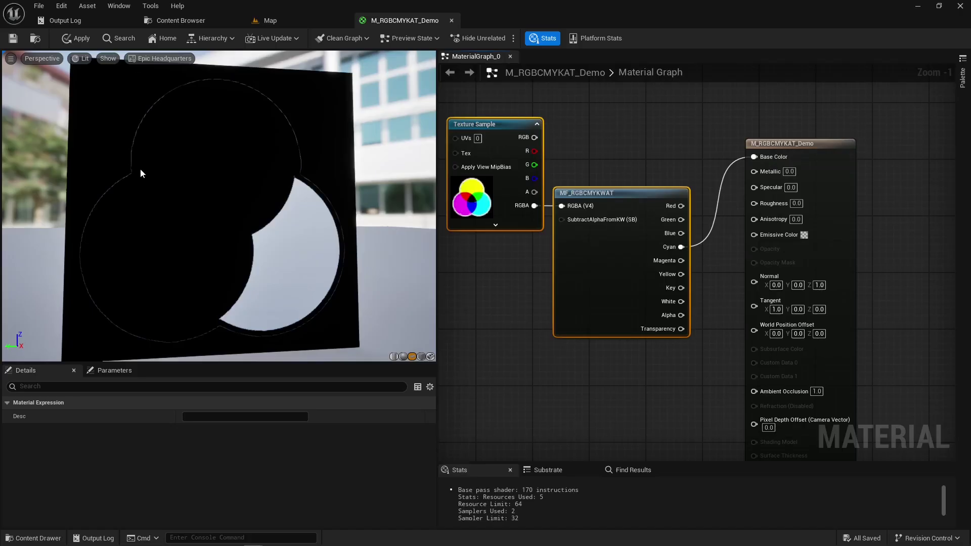
Step: Insert a Ceil node between the Cyan output and Base Color, spacing out the nodes to make room for it
left_click_drag(830, 161, 871, 154)
left_click_drag(702, 244, 717, 242)
type("ceil")
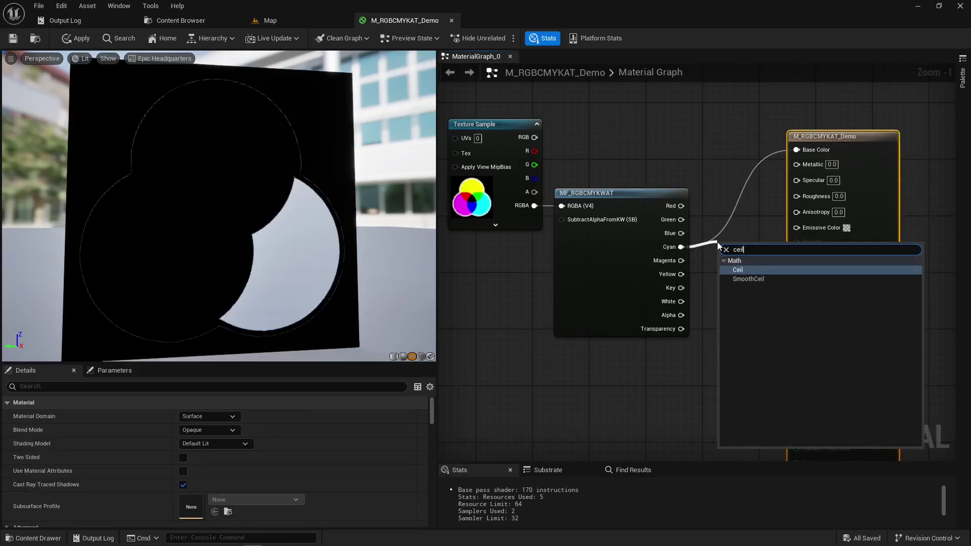
key("Return")
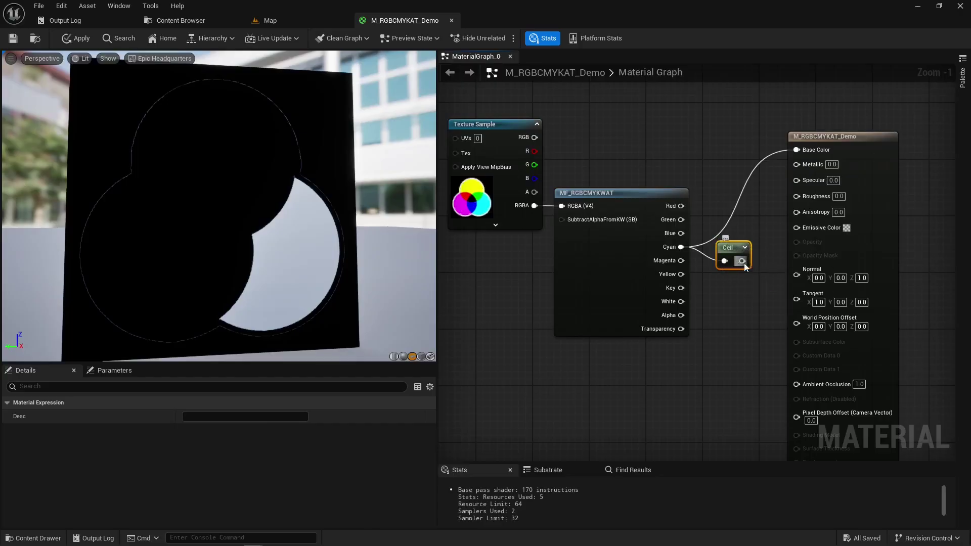
left_click_drag(742, 261, 797, 149)
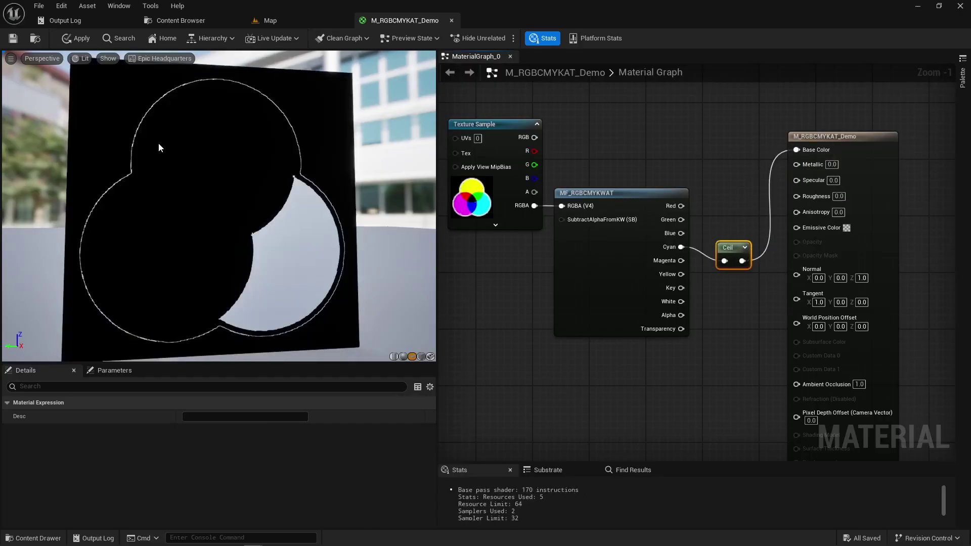
left_click_drag(723, 245, 723, 228)
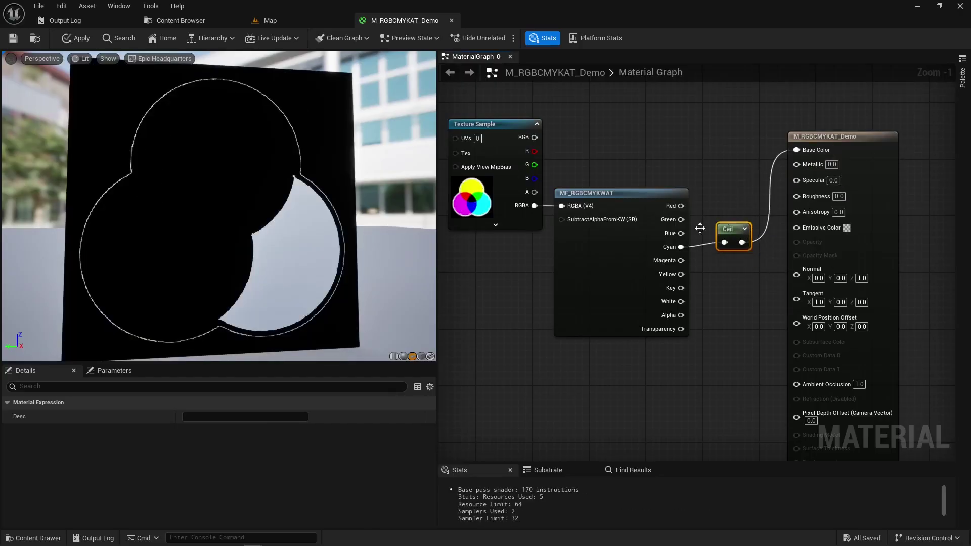
left_click_drag(130, 246, 187, 248)
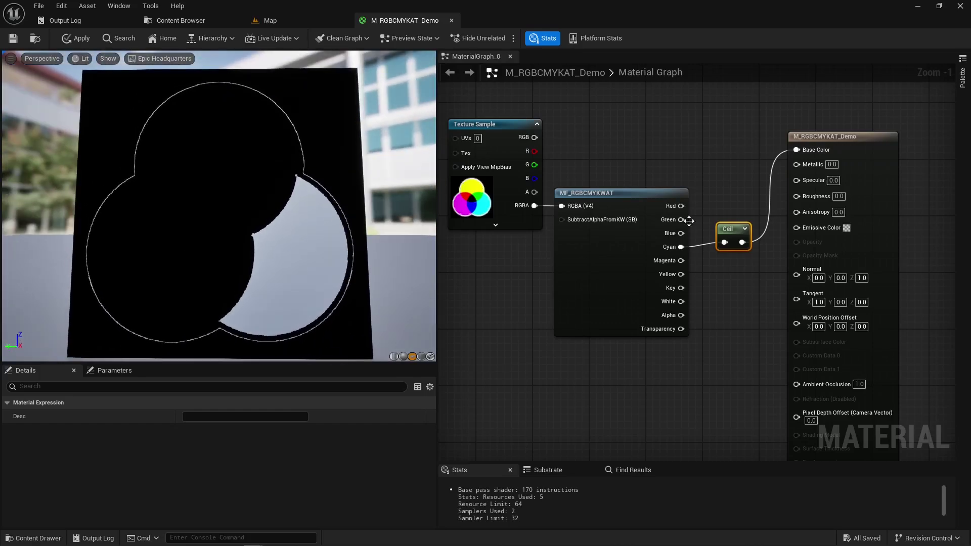
Step: Feed Ceil from the Red, Green, Yellow and Key outputs in turn to preview their masks, ending with Red connected
left_click_drag(681, 206, 724, 243)
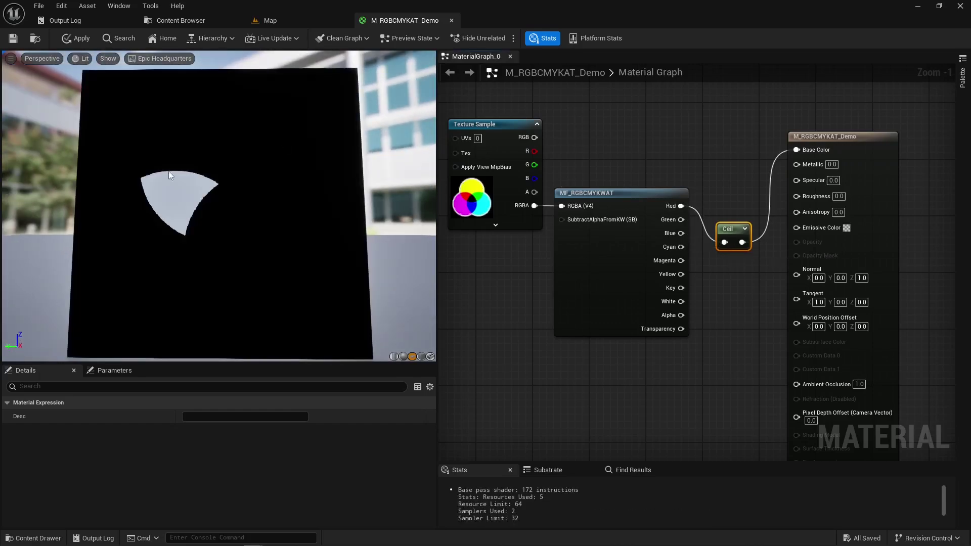
left_click_drag(681, 220, 724, 243)
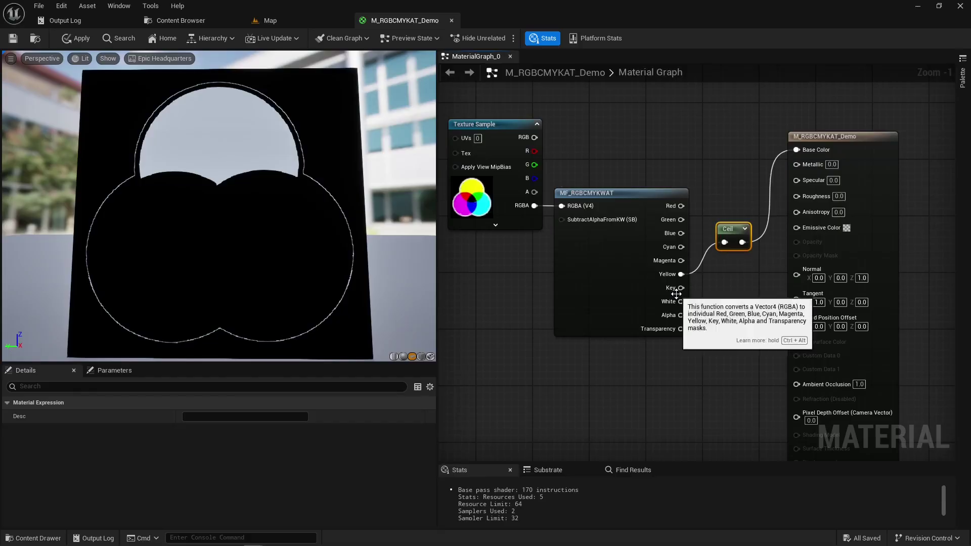
left_click_drag(681, 288, 724, 243)
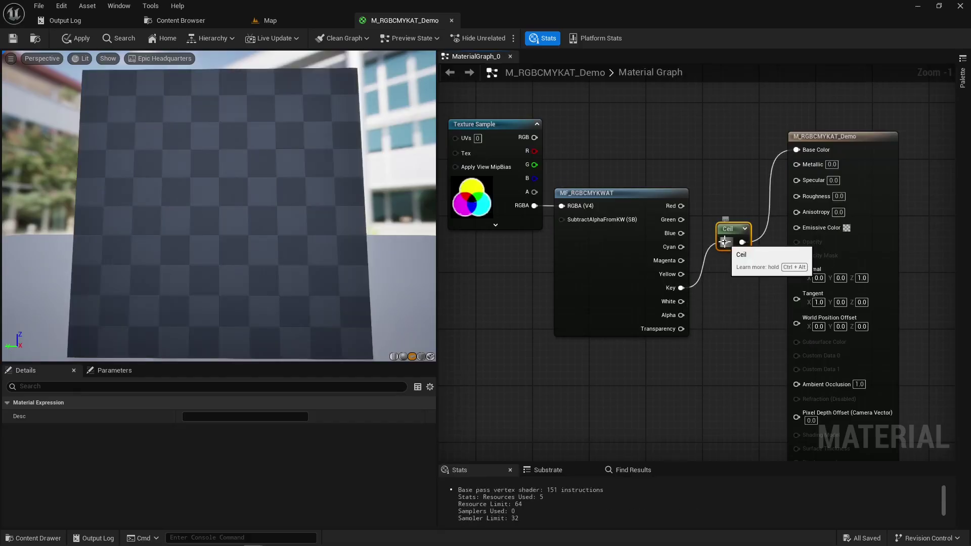
mouse_move(681, 301)
left_mouse_down()
mouse_move(725, 243)
mouse_move(681, 315)
left_mouse_up()
left_click_drag(681, 206, 724, 243)
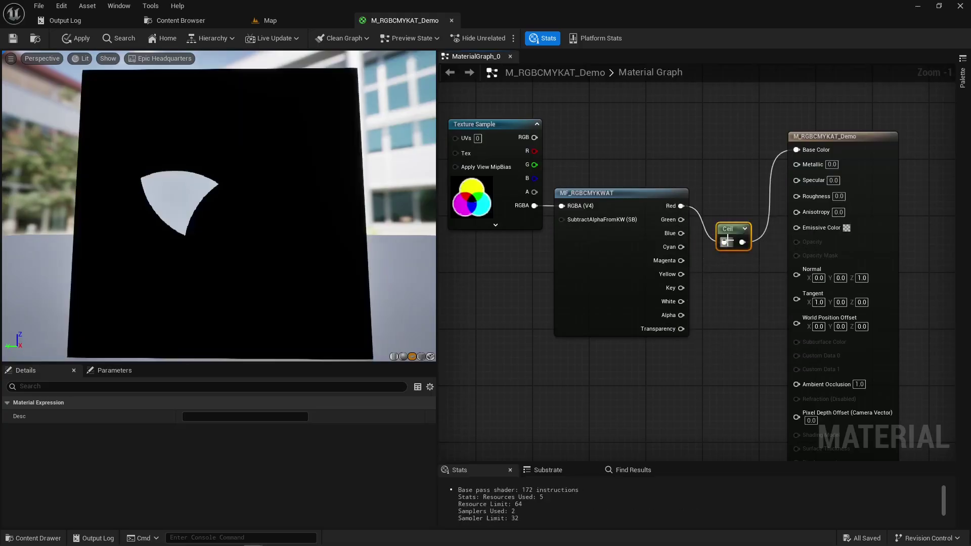
Step: Open the T_Logo_Raw texture and examine the pixel edges between the black, red, green and yellow areas at 1,600% zoom
double_click(477, 196)
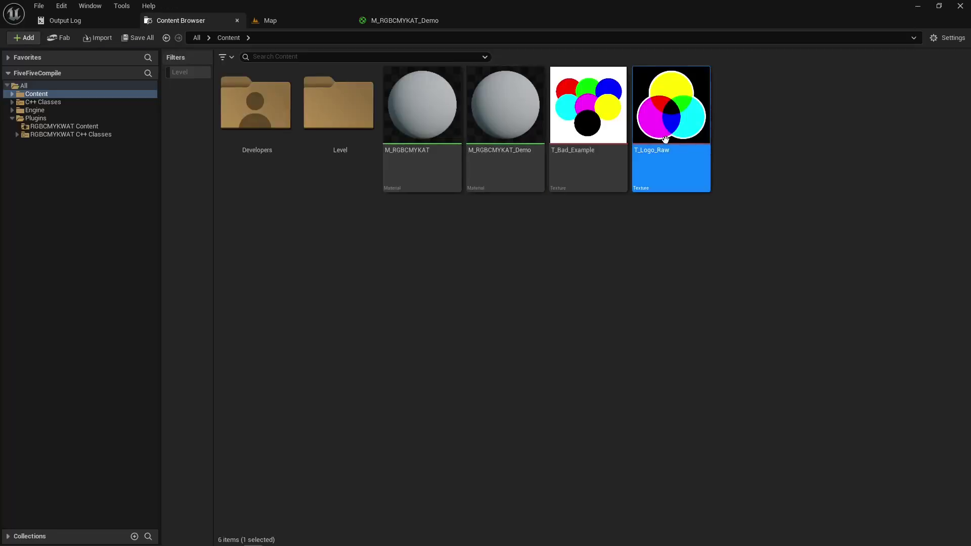
scroll(336, 360, "up", 6)
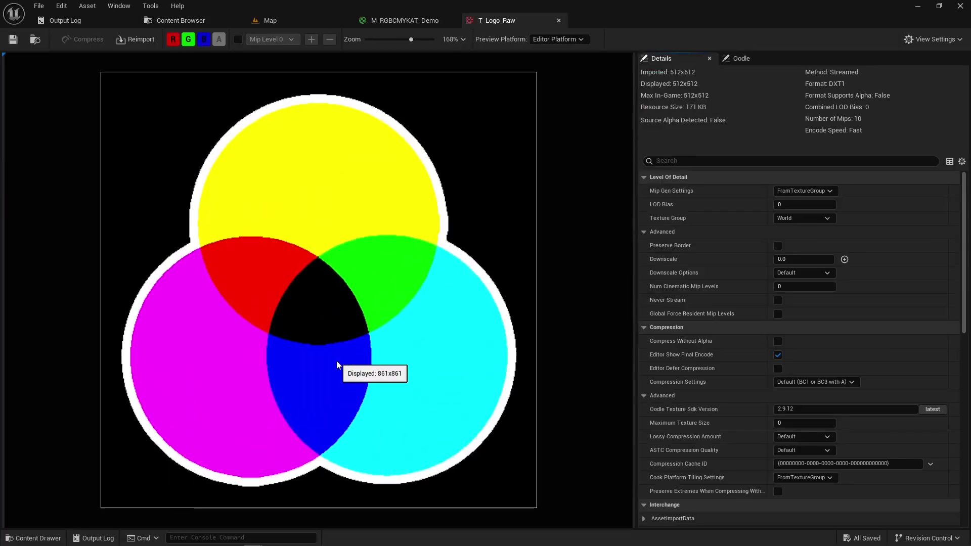
scroll(298, 290, "up", 10)
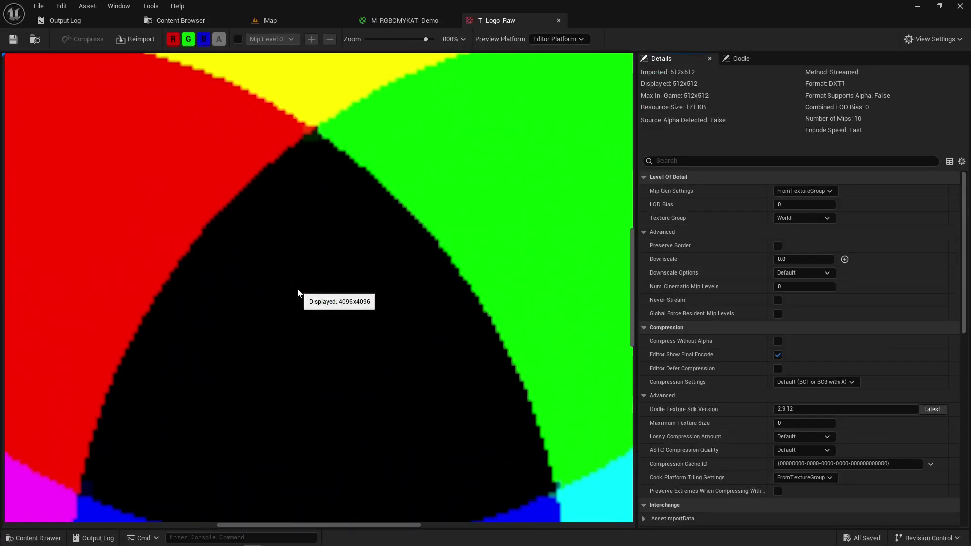
right_click_drag(183, 205, 373, 232)
scroll(320, 272, "up", 2)
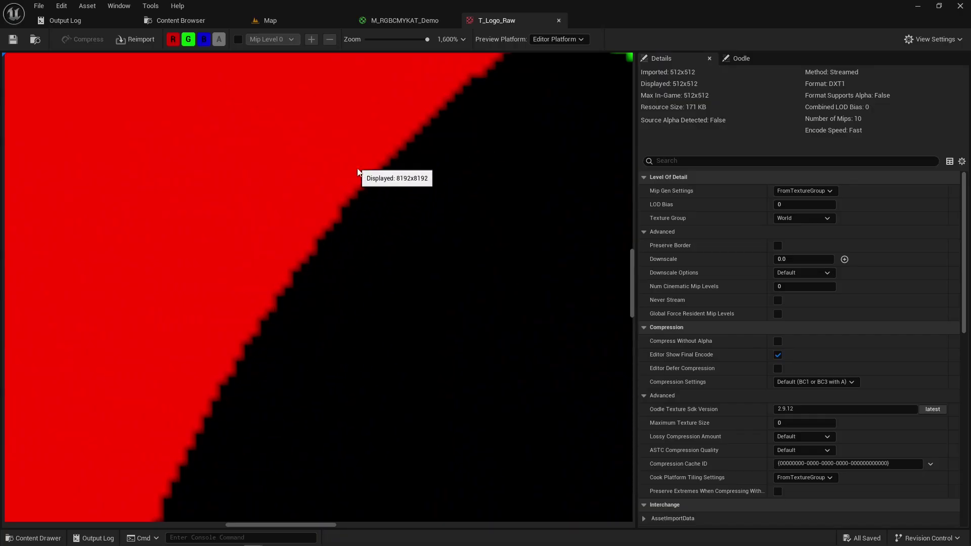
right_click_drag(425, 160, 173, 240)
right_click_drag(377, 172, 338, 241)
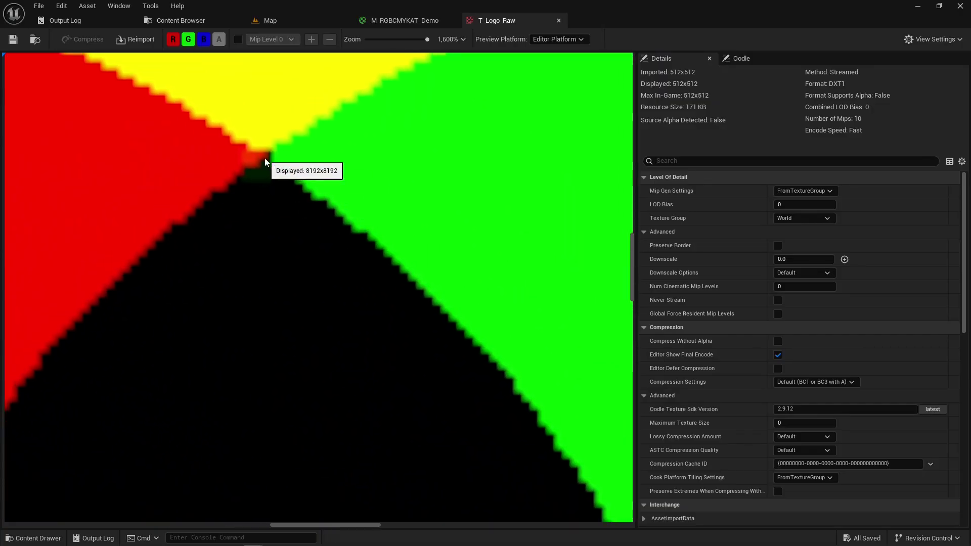
Step: Examine the pixel edges between the red and black and the magenta and blue areas, ending with the whole logo in view
right_click_drag(237, 207, 342, 163)
right_click_drag(207, 294, 332, 157)
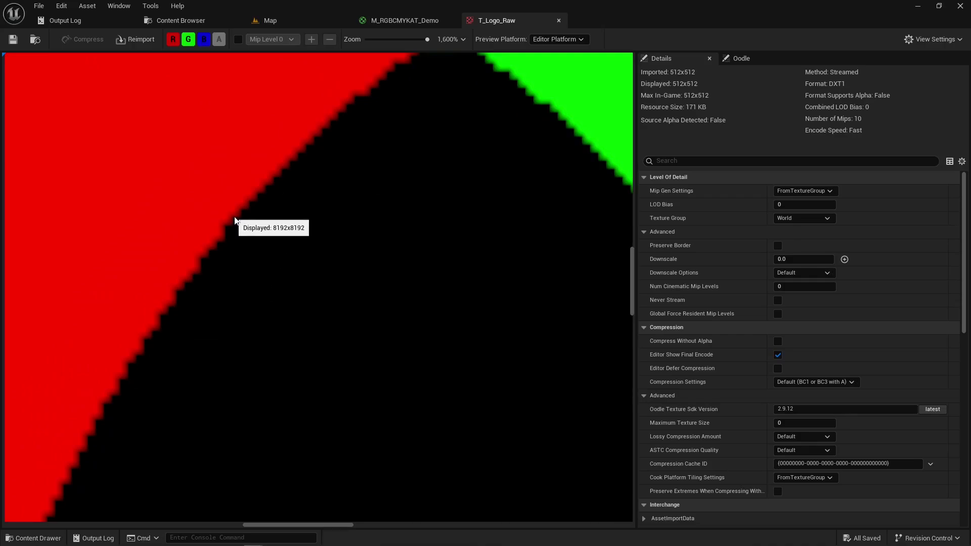
right_click_drag(268, 213, 326, 295)
scroll(334, 230, "down", 5)
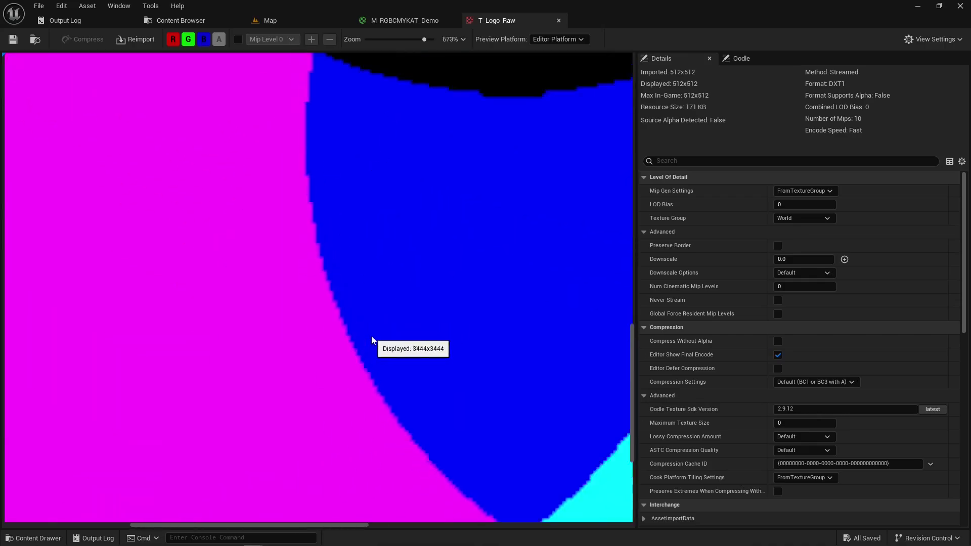
scroll(324, 375, "down", 4)
scroll(334, 318, "down", 1)
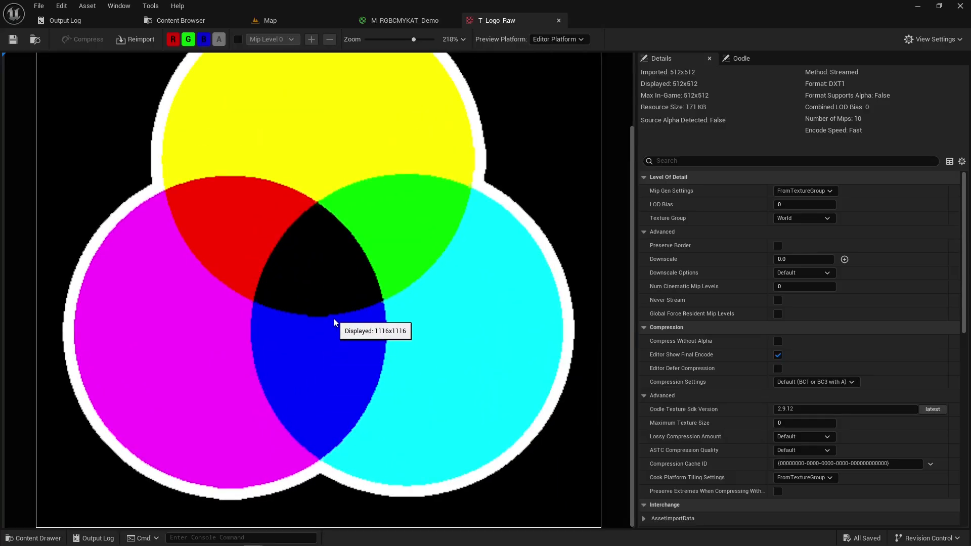
Step: Look for scripted asset actions on T_Logo_Raw in the Content Browser, and return to its texture editor
left_click(173, 26)
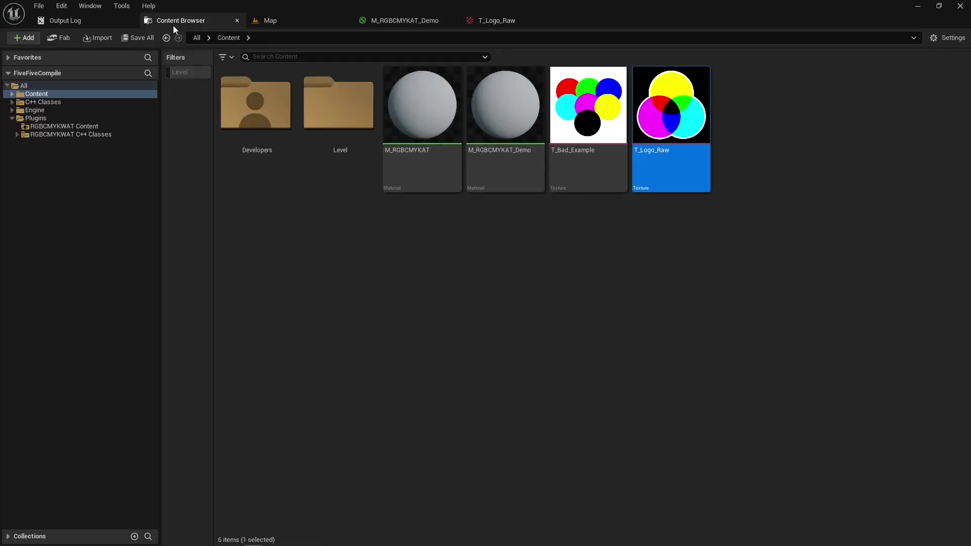
right_click(672, 122)
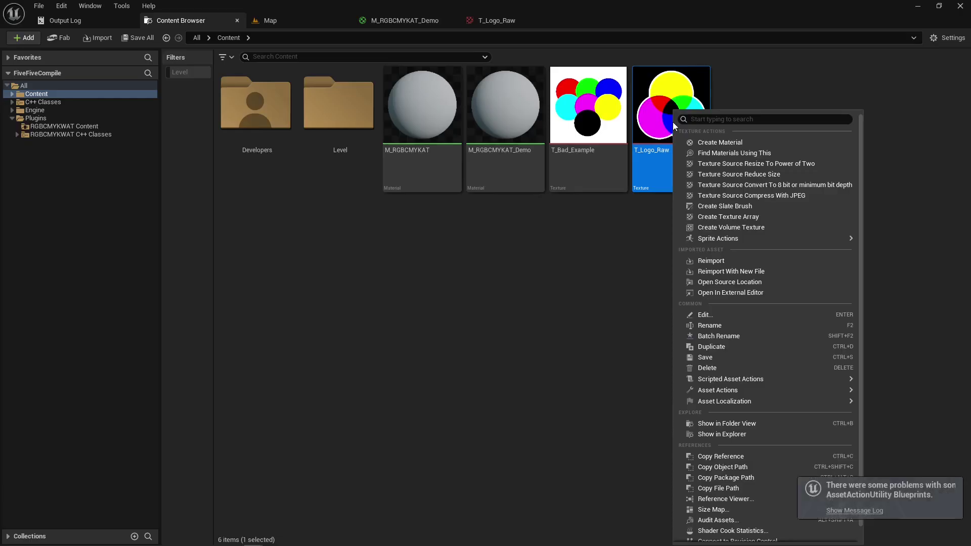
mouse_move(724, 379)
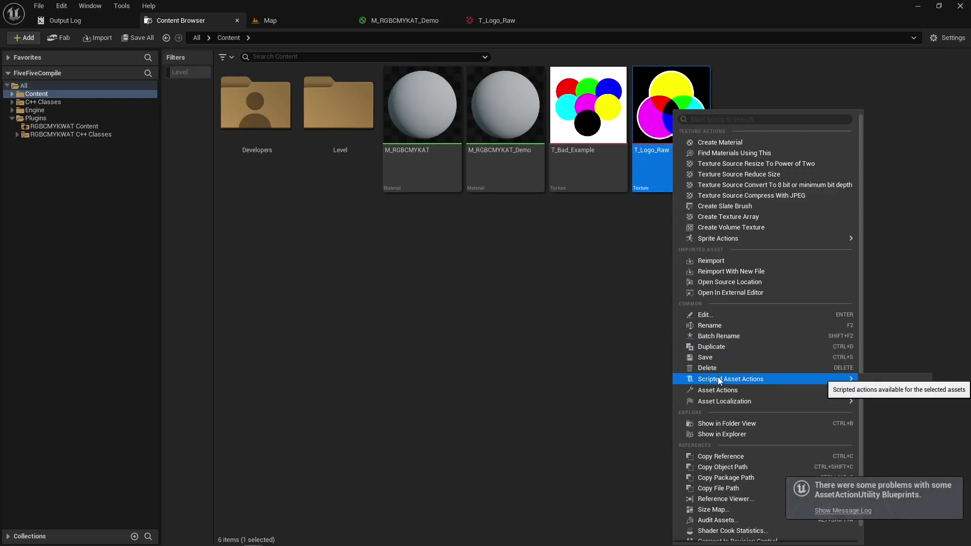
mouse_move(890, 383)
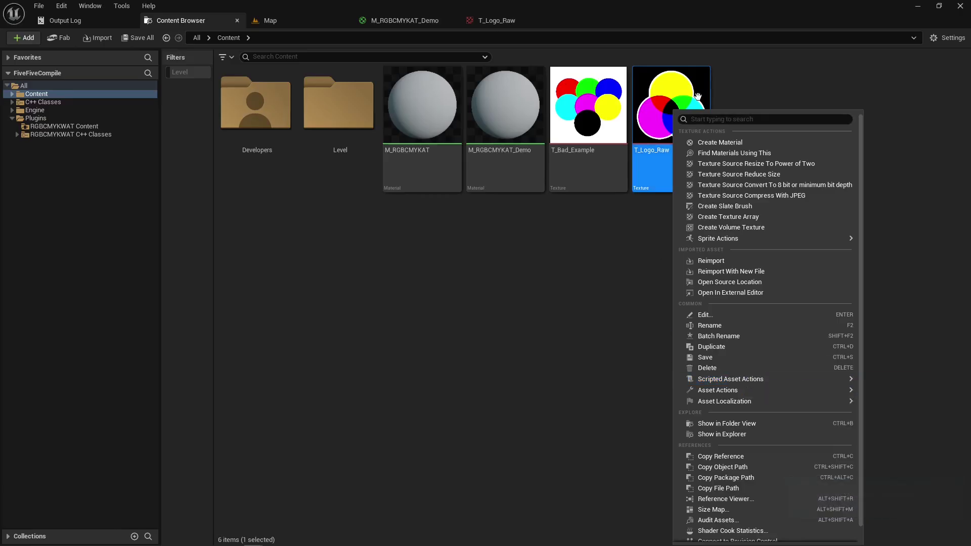
double_click(677, 88)
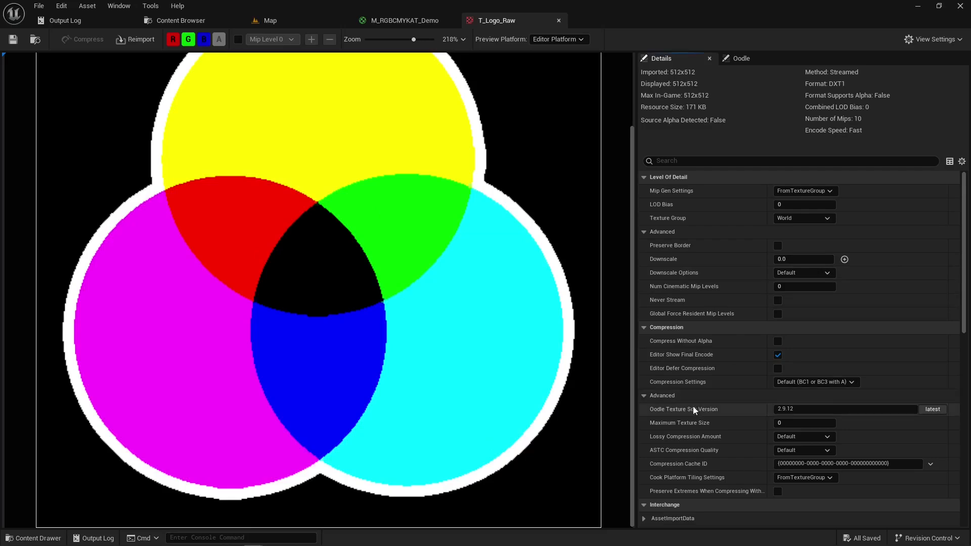
Step: Set the texture's Filter to Nearest and inspect the edge between the black and blue areas at 1,600% zoom
scroll(673, 268, "down", 5)
scroll(674, 265, "down", 7)
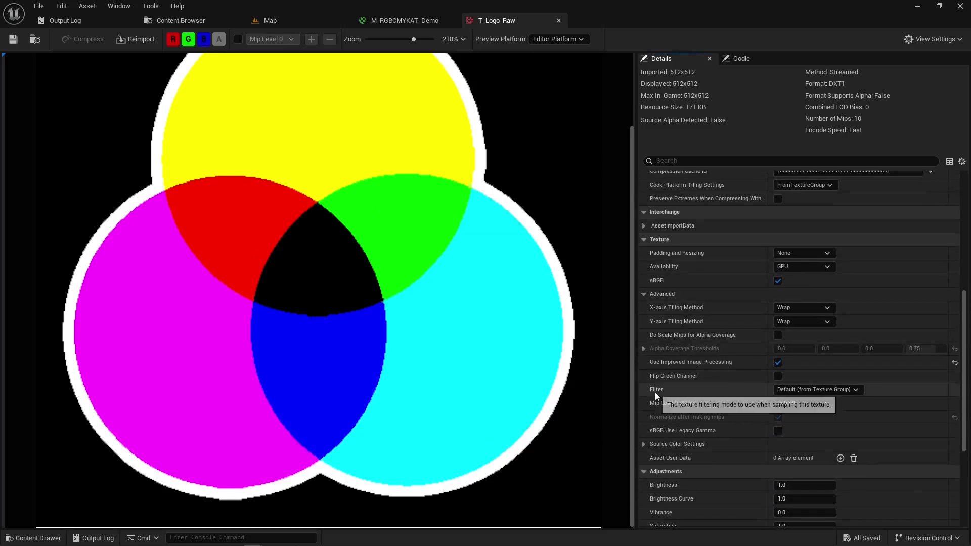
left_click(790, 390)
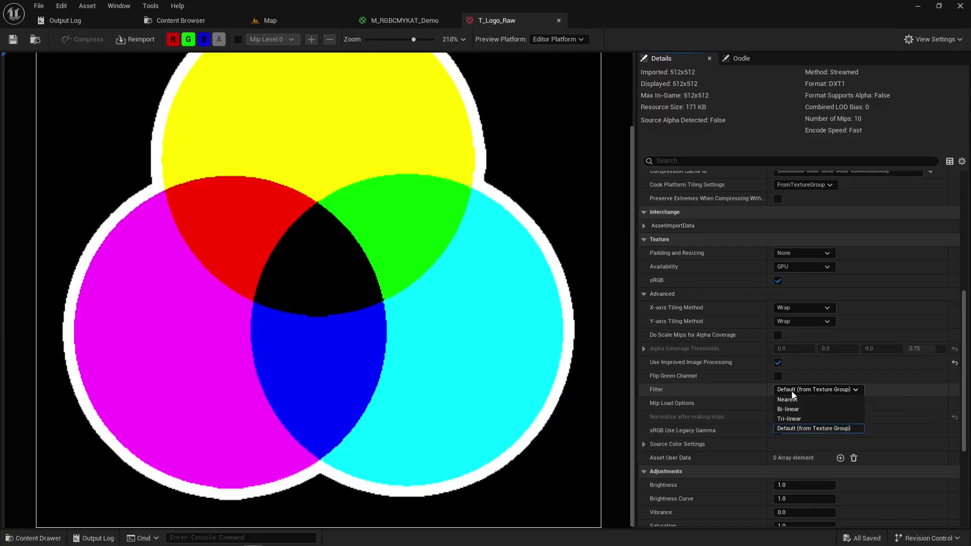
left_click(712, 357)
scroll(250, 296, "up", 8)
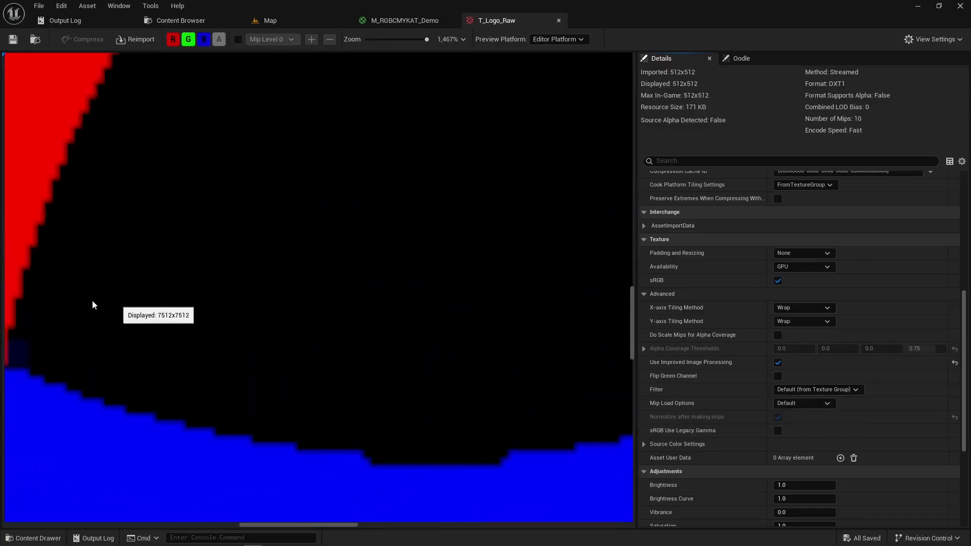
left_click_drag(93, 303, 157, 151)
scroll(384, 301, "up", 1)
left_click_drag(448, 304, 317, 299)
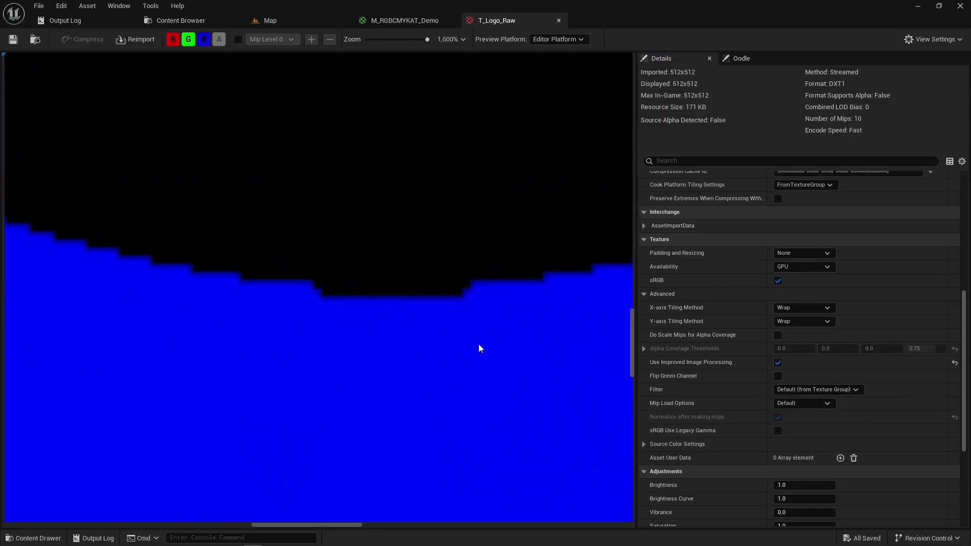
left_click(811, 393)
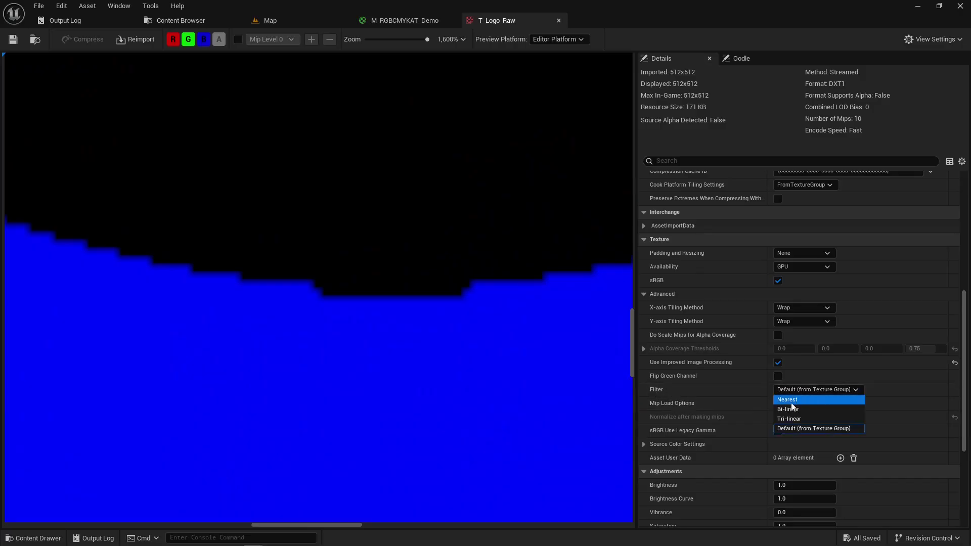
left_click(798, 402)
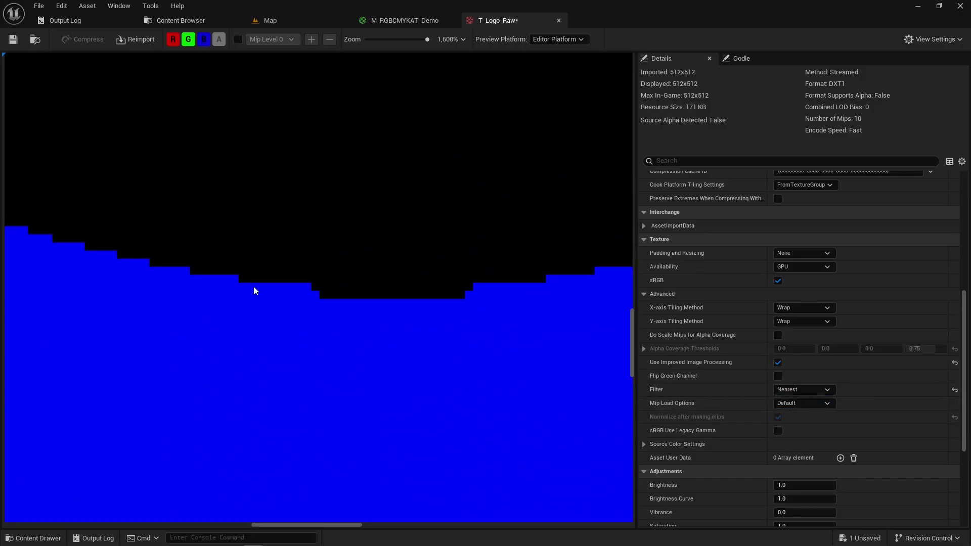
right_click_drag(441, 282, 79, 315)
scroll(404, 264, "down", 3)
scroll(404, 263, "up", 3)
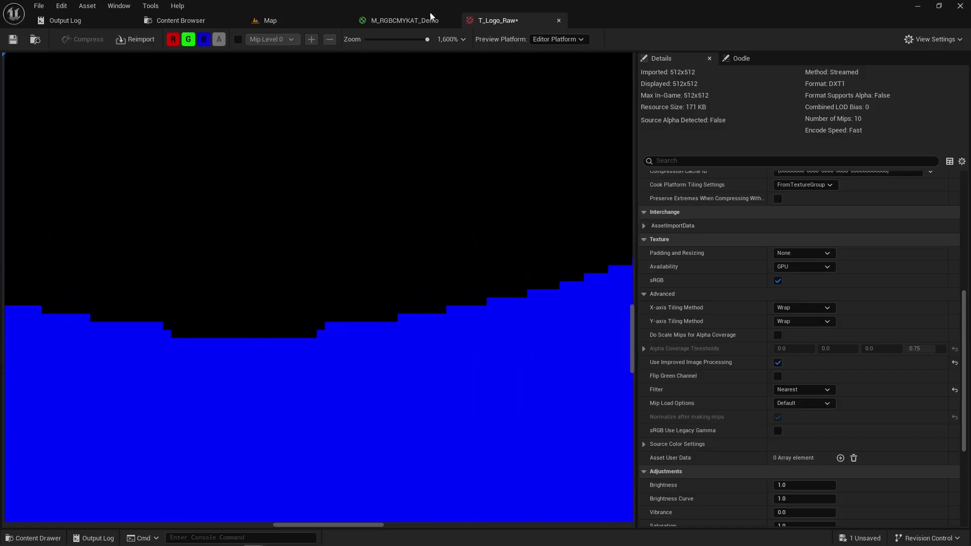
Step: In M_RGBCMYKAT_Demo, feed Ceil from the Yellow output to preview its mask
left_click(402, 20)
left_click_drag(392, 188, 391, 209)
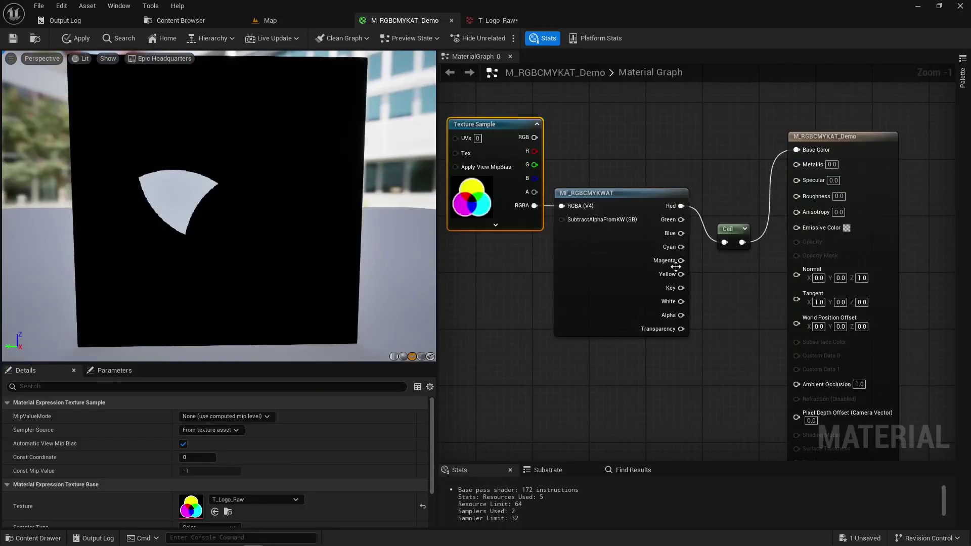
left_click_drag(680, 260, 724, 242)
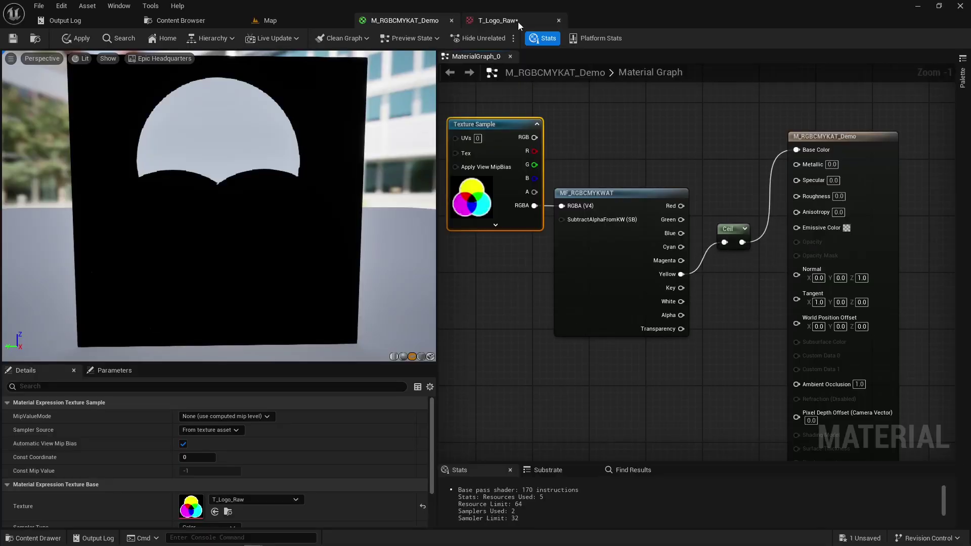
Step: Float the T_Logo_Raw editor beside the material preview and bring its Filter setting into view
left_click_drag(518, 22, 592, 158)
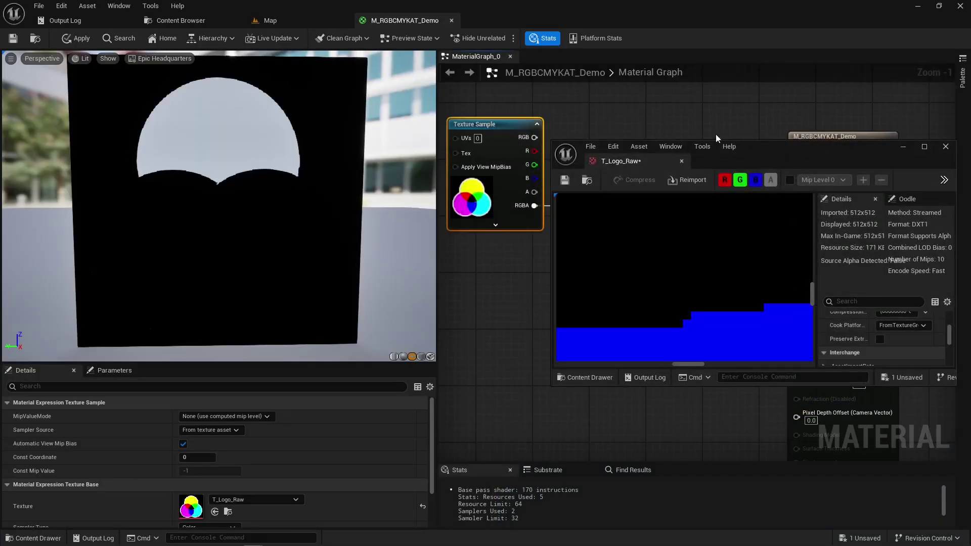
left_click_drag(553, 145, 448, 1)
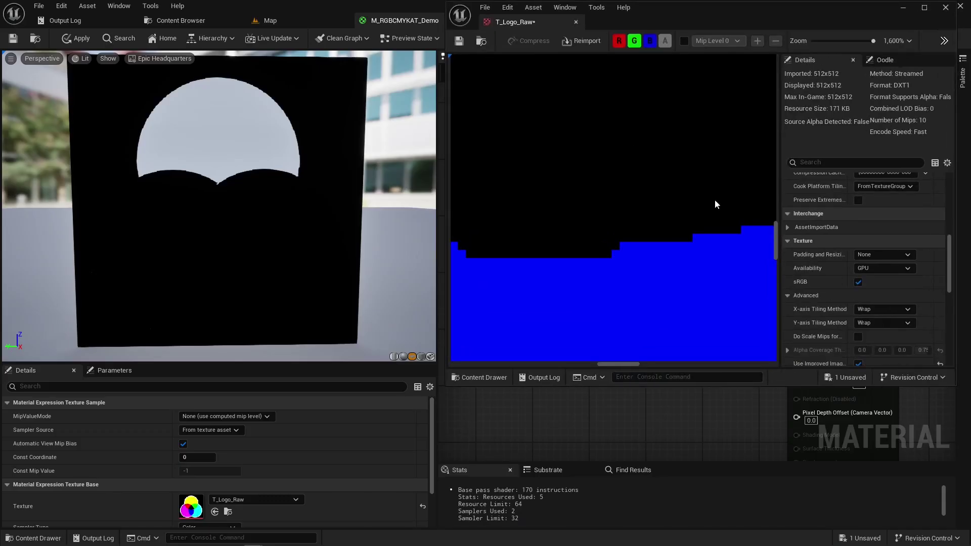
scroll(870, 283, "down", 3)
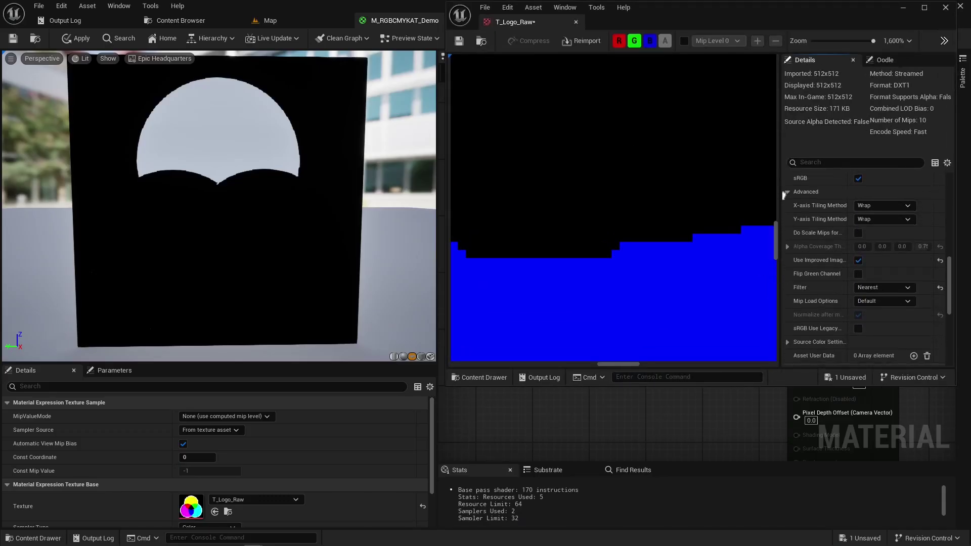
Step: Reset the texture's Filter to default and back to Nearest to compare the masks, and dock the texture editor again
left_click(939, 289)
left_click(881, 290)
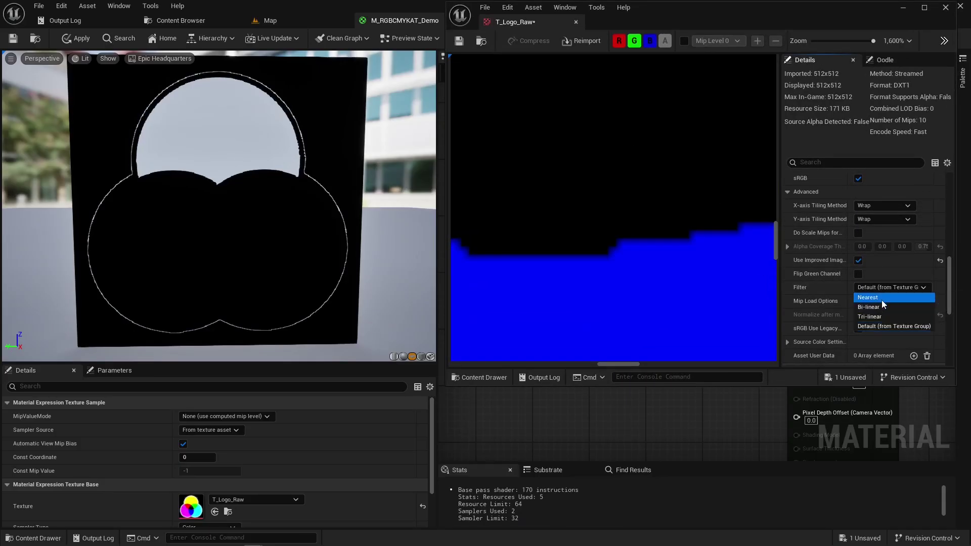
left_click(882, 298)
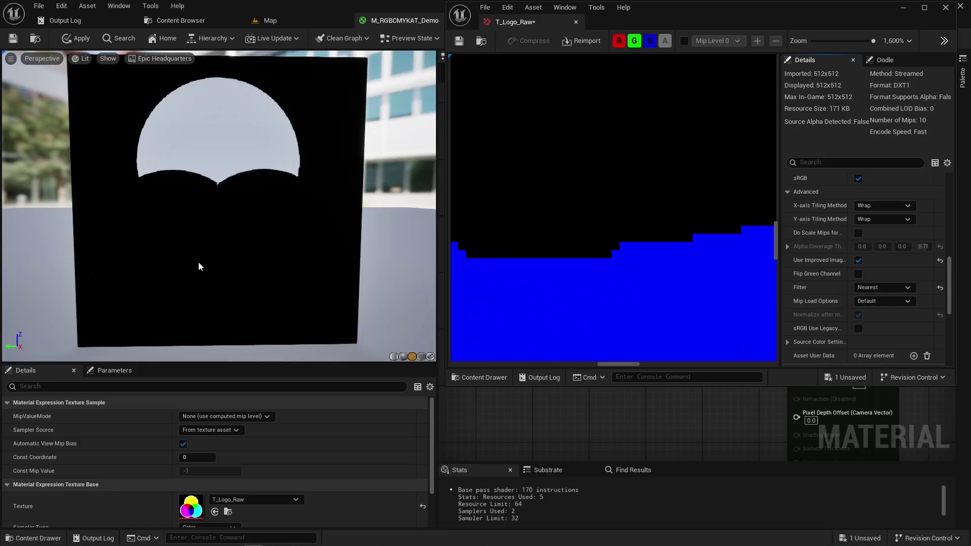
left_click_drag(517, 27, 411, 27)
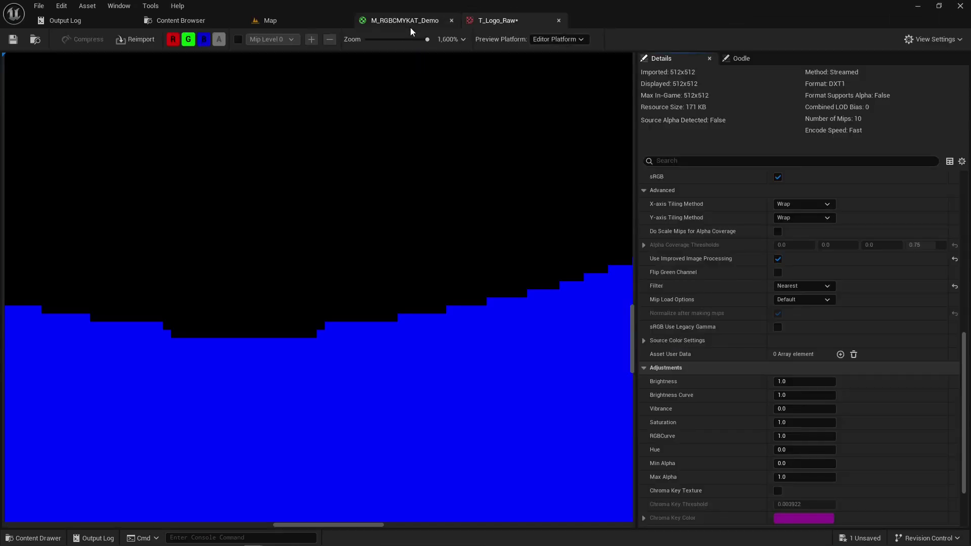
Step: In M_RGBCMYKAT_Demo, feed Ceil from the Cyan output and nudge the MF_RGBCMYKWAT node slightly
left_click(409, 25)
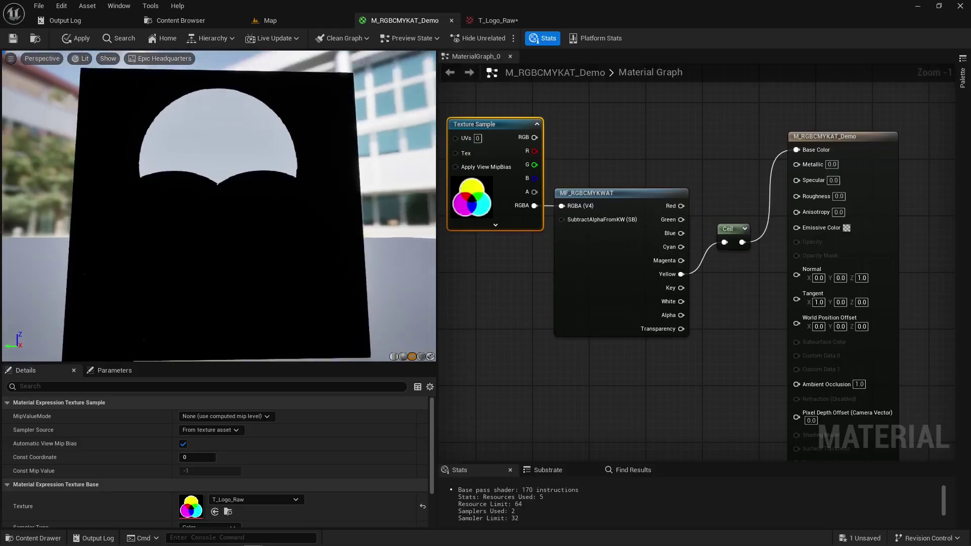
left_click_drag(682, 271, 725, 242)
left_click_drag(674, 261, 725, 243)
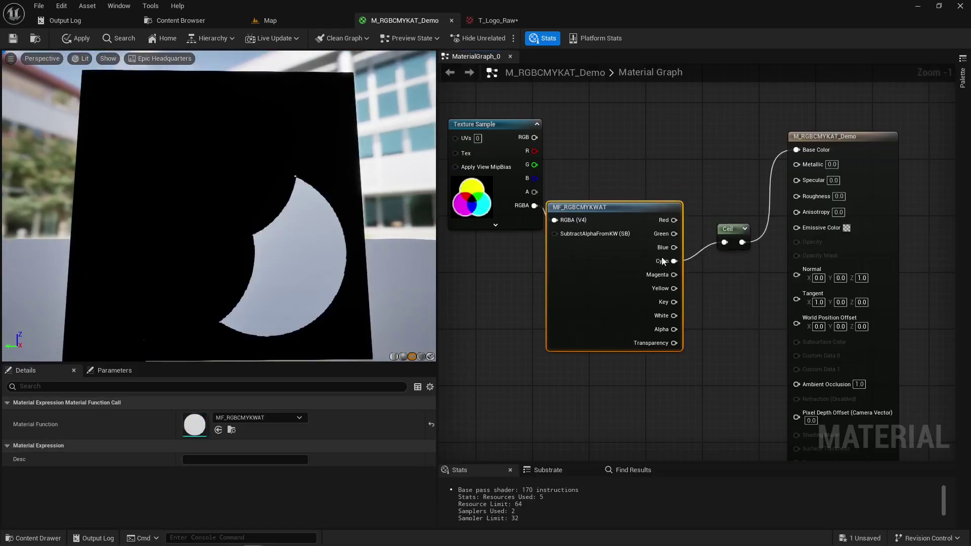
left_click_drag(586, 272, 593, 271)
Step: Examine the stray pixel at the upper tip of the Cyan mask close up in the material preview
right_click_drag(219, 212, 219, 167)
middle_click_drag(219, 213, 301, 188)
right_click_drag(219, 213, 53, 89)
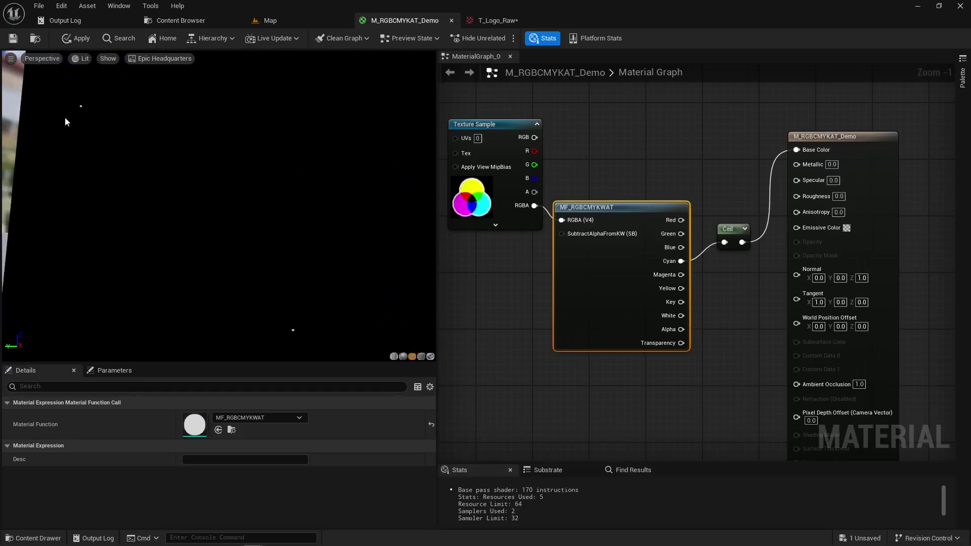
left_click_drag(290, 325, 375, 256)
right_click_drag(277, 161, 277, 136)
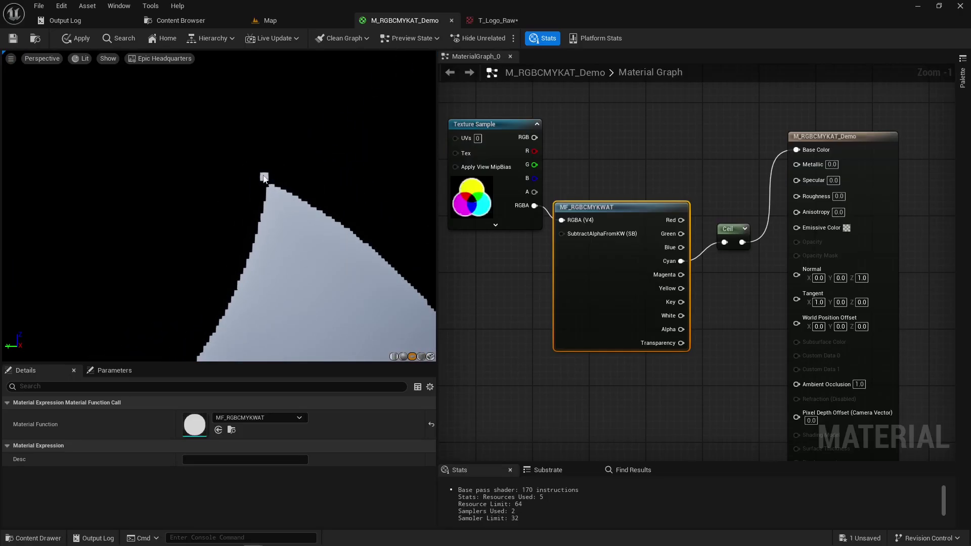
scroll(274, 185, "up", 3)
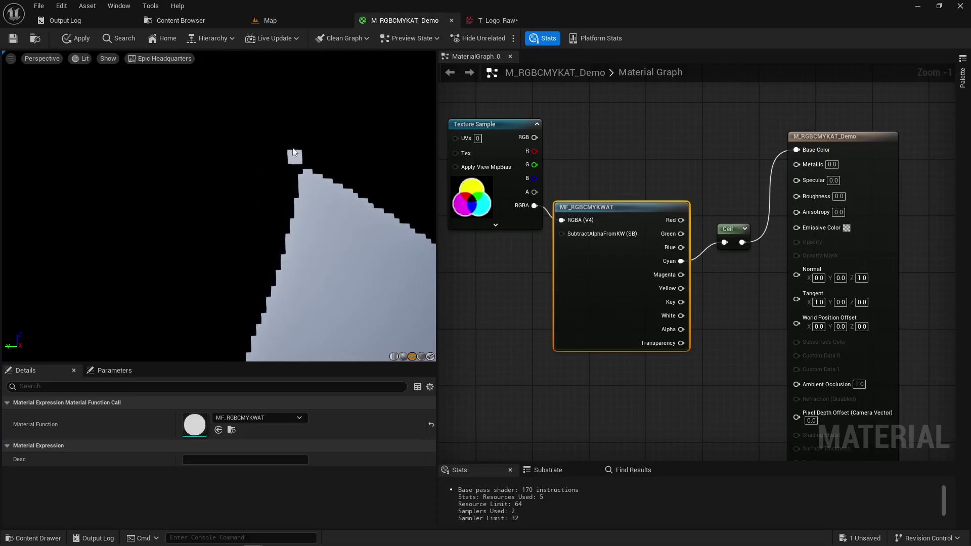
Step: In T_Logo_Raw, inspect the corner where the yellow, green, cyan and white areas meet at 1,600% zoom
left_click(526, 14)
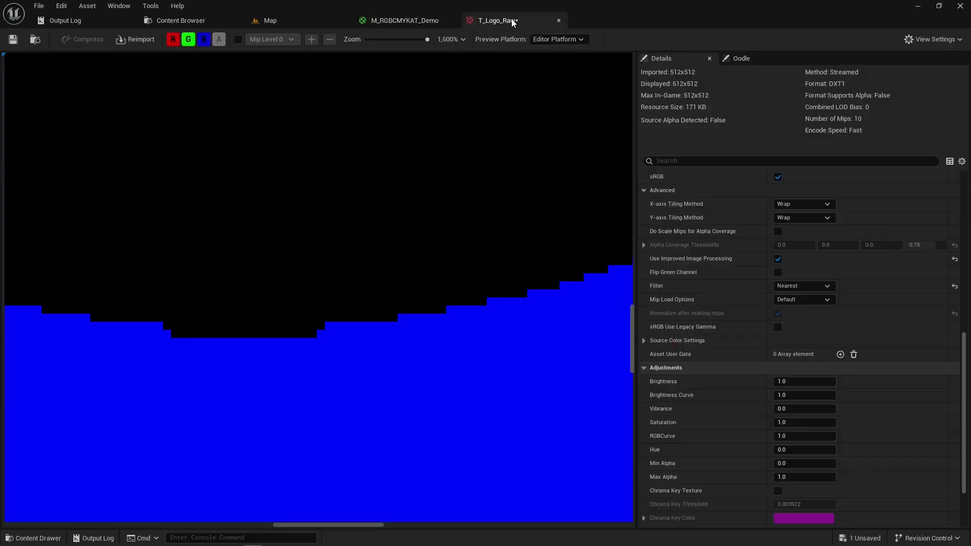
scroll(304, 340, "down", 4)
scroll(389, 249, "up", 5)
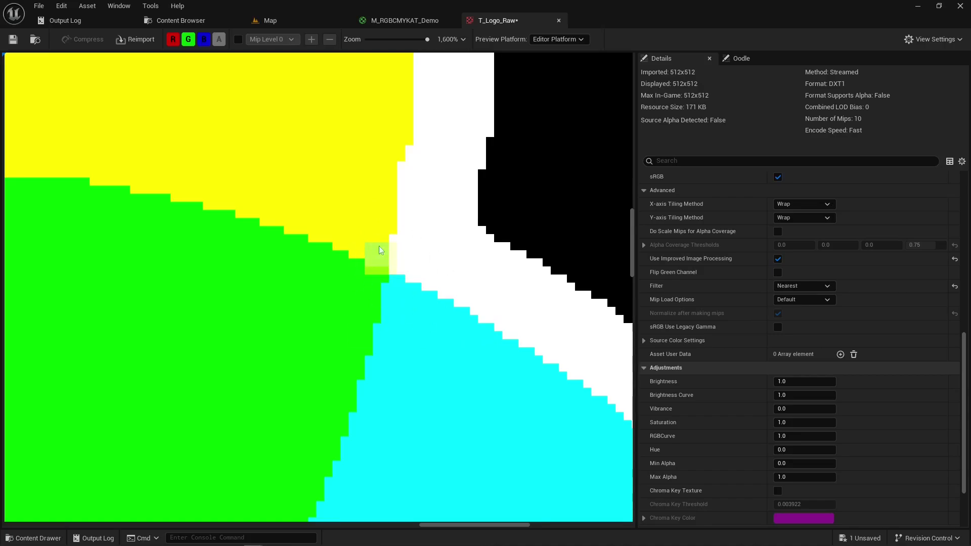
Step: Set the texture's Compression Settings to BC7 (RGBA)
right_click_drag(678, 205, 677, 480)
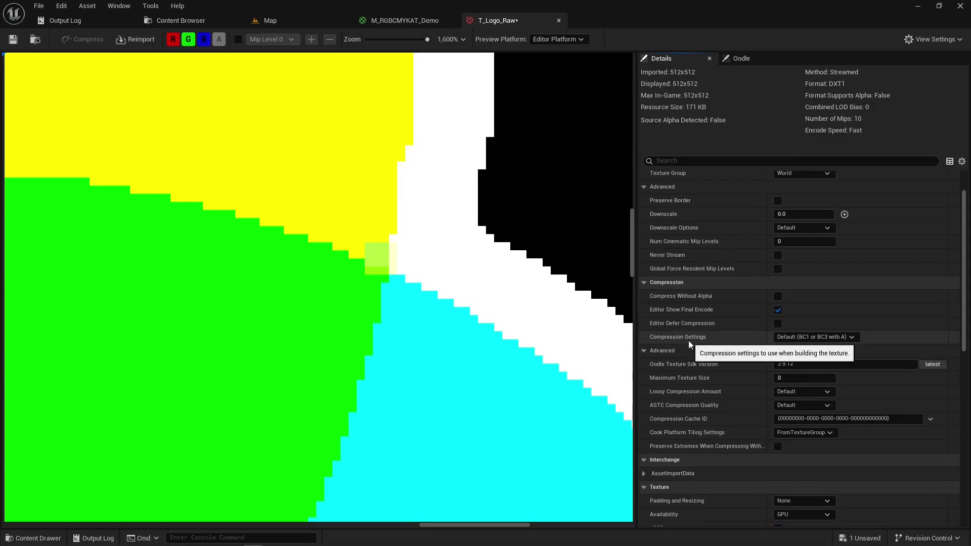
left_click(803, 339)
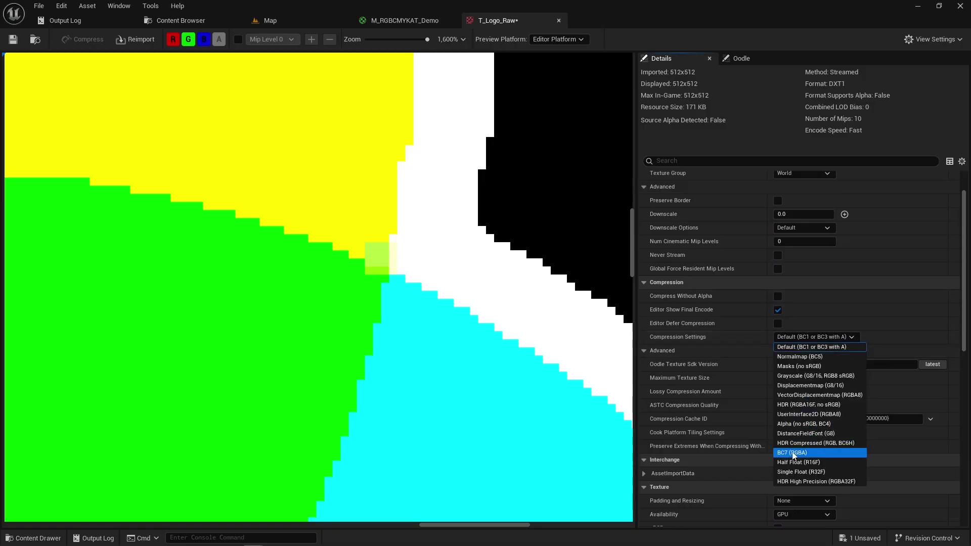
left_click(793, 453)
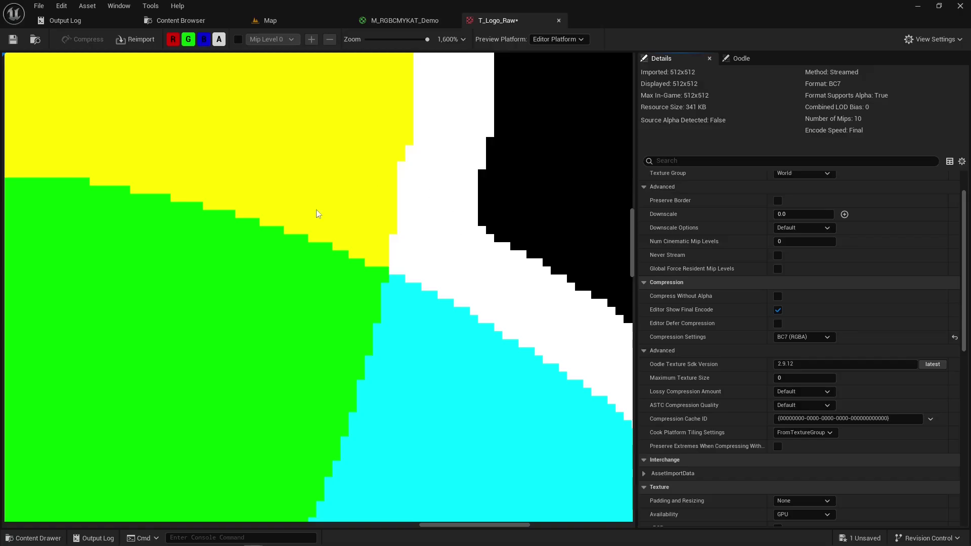
Step: Float the T_Logo_Raw texture editor over the M_RGBCMYKAT_Demo graph, widen its details area and locate Compression Settings
left_click_drag(512, 24, 496, 156)
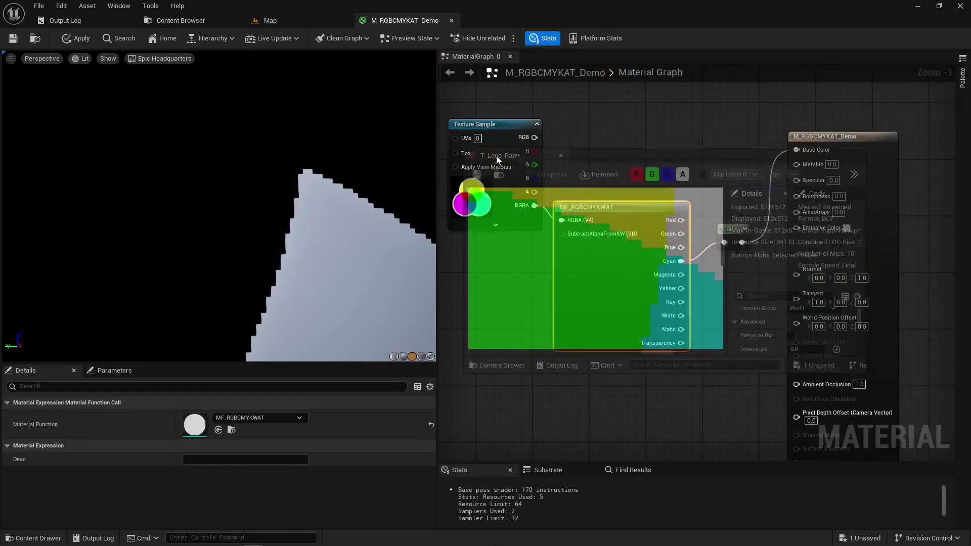
left_click_drag(729, 277, 614, 277)
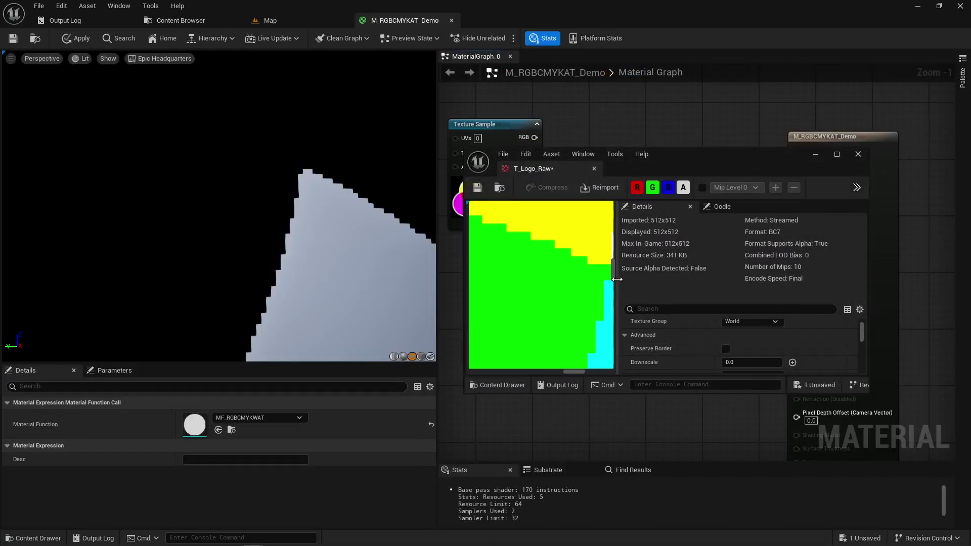
scroll(738, 344, "down", 5)
scroll(754, 343, "up", 3)
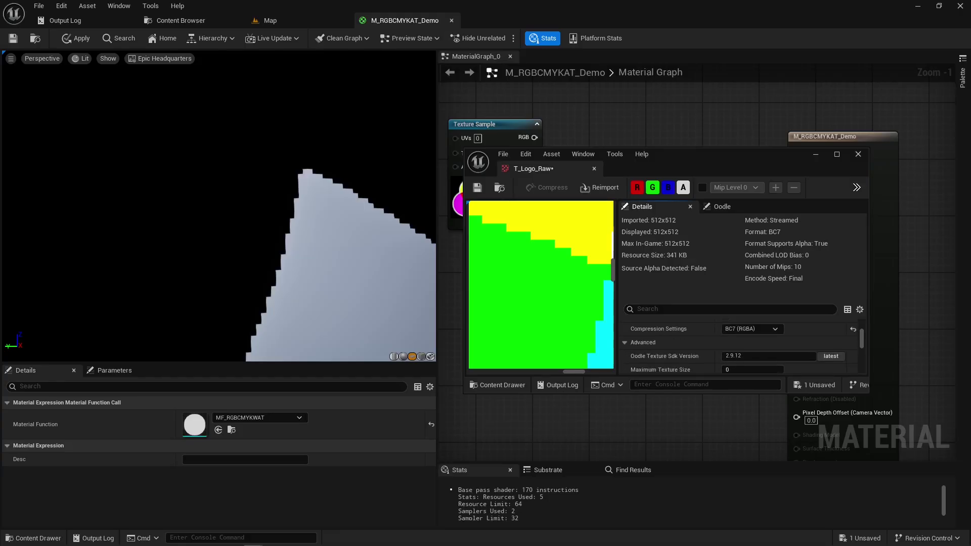
Step: Reset T_Logo_Raw's Compression Settings to Default for comparison with the material preview, and switch back to BC7 (RGBA)
left_click(851, 347)
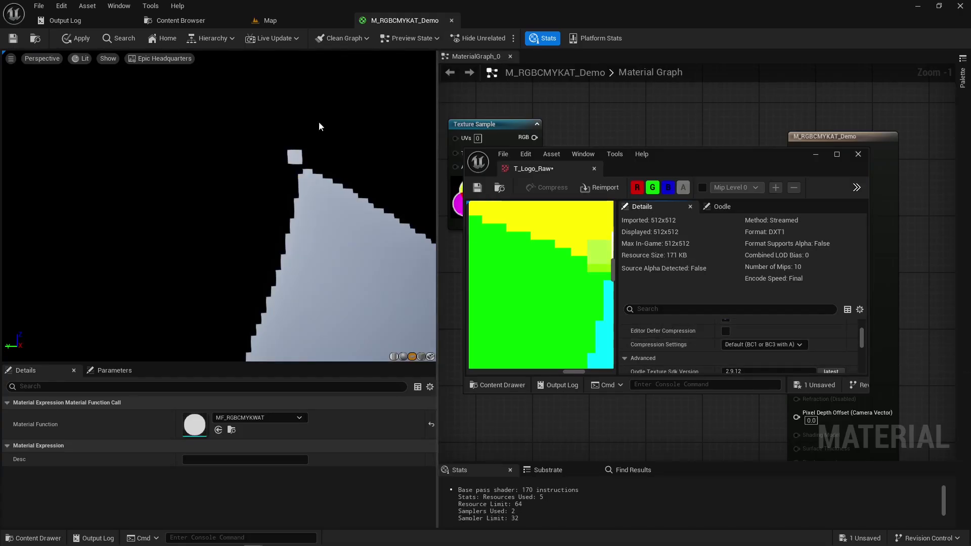
left_click(763, 345)
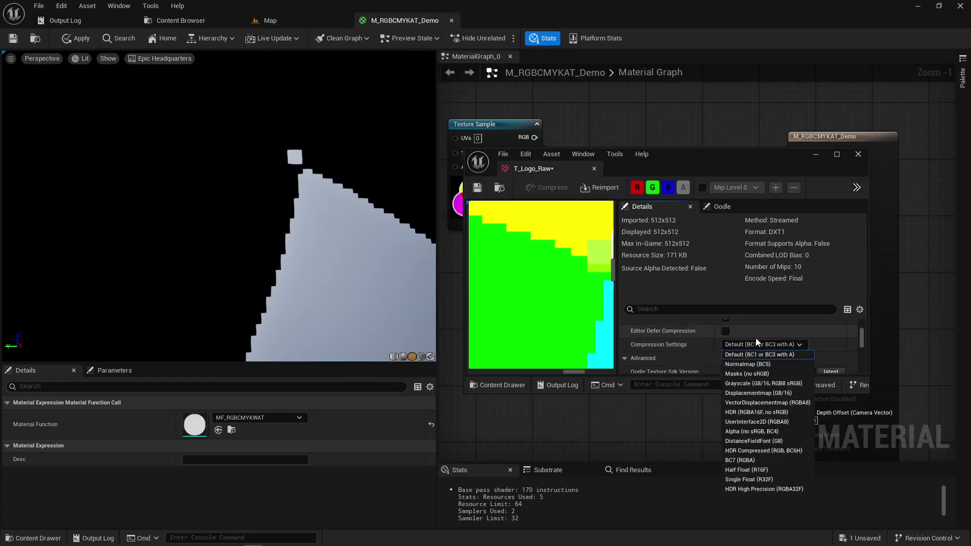
left_click(759, 463)
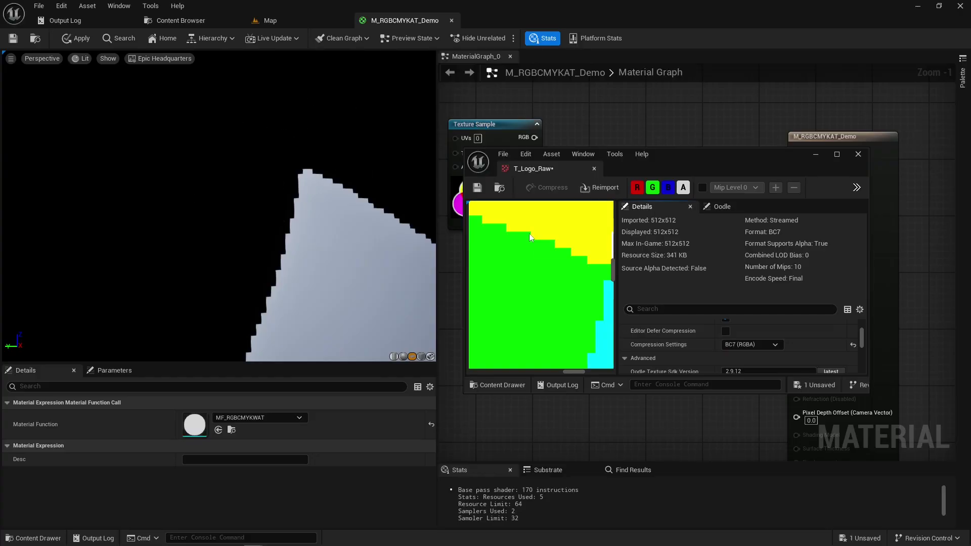
Step: Dock T_Logo_Raw back beside M_RGBCMYKAT_Demo and examine the Cyan mask in the material preview from near and far
left_click_drag(568, 168, 561, 21)
left_click(375, 21)
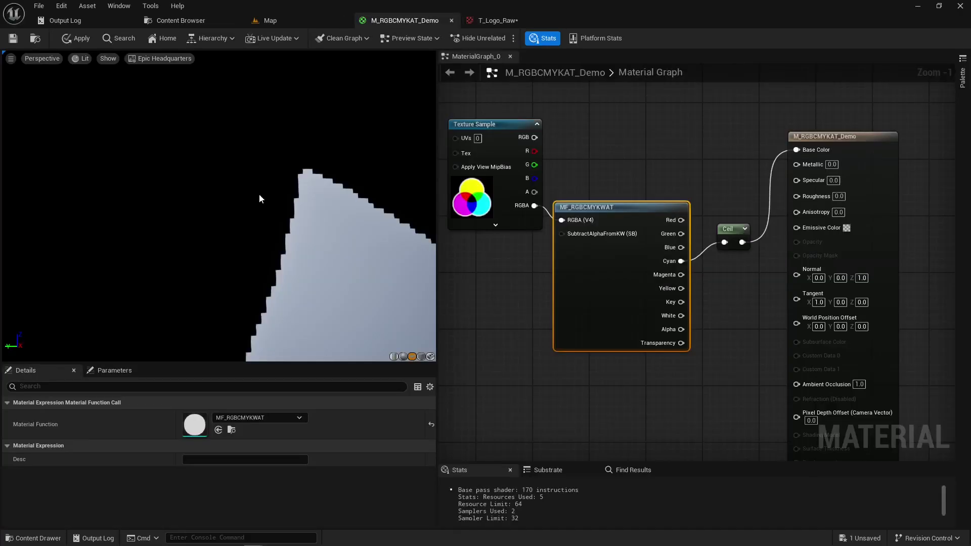
scroll(259, 199, "down", 8)
middle_click_drag(259, 199, 335, 180)
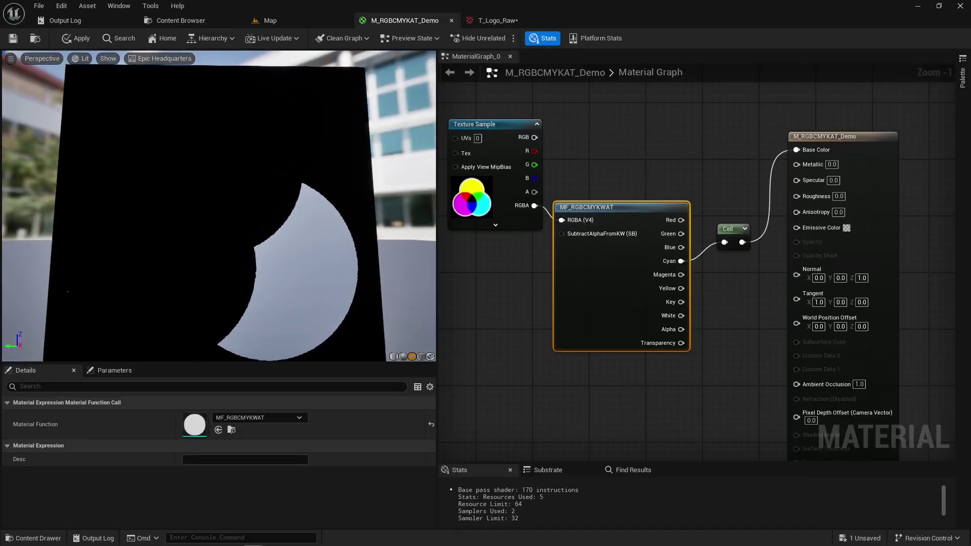
middle_click_drag(253, 257, 258, 257)
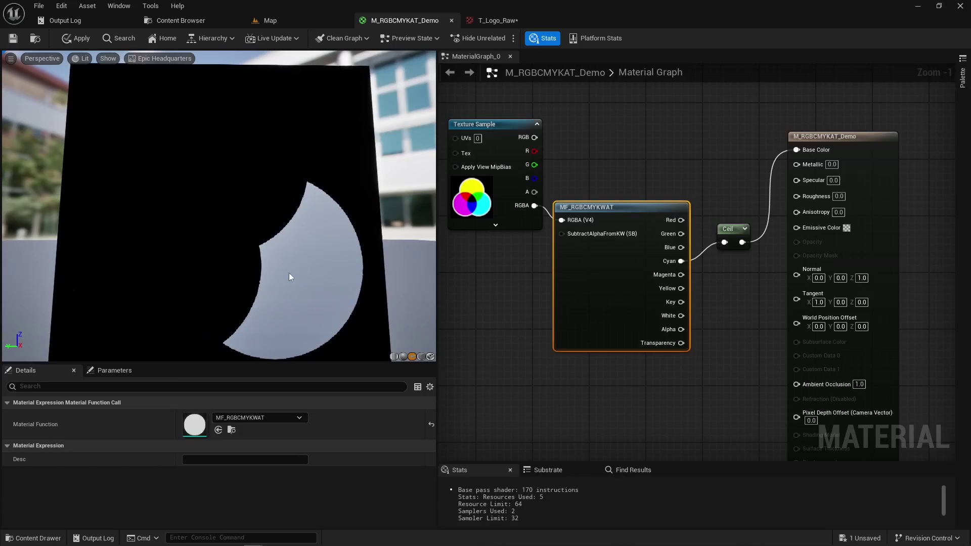
left_click_drag(290, 274, 266, 293)
right_click_drag(265, 292, 266, 348)
left_click_drag(266, 348, 292, 342)
right_click_drag(292, 342, 292, 359)
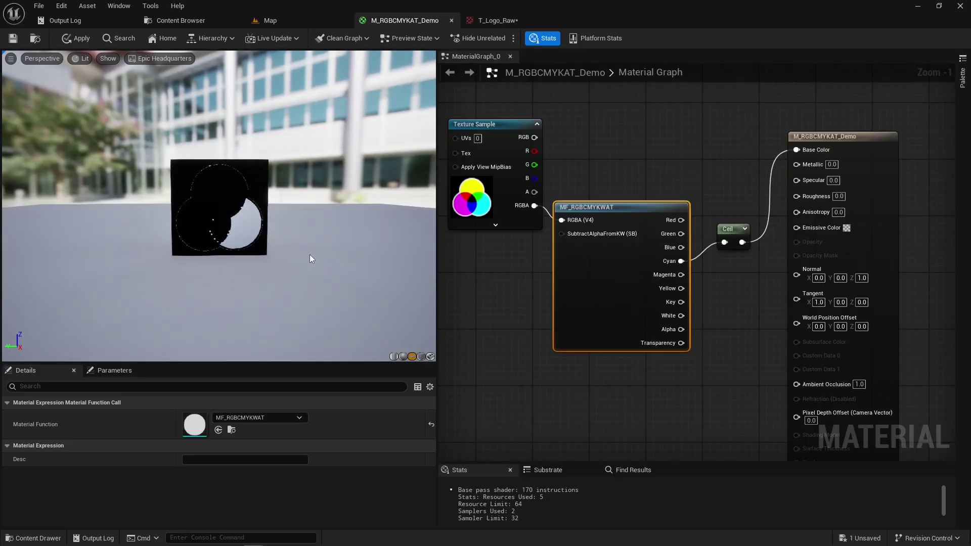
Step: In T_Logo_Raw, set Mip Gen Settings to Unfiltered and save the texture
left_click(481, 19)
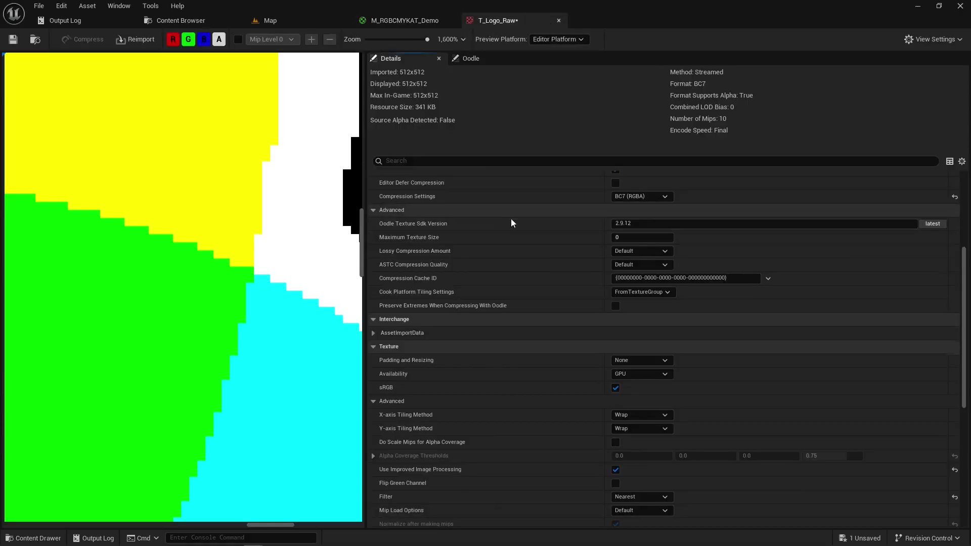
scroll(511, 219, "up", 5)
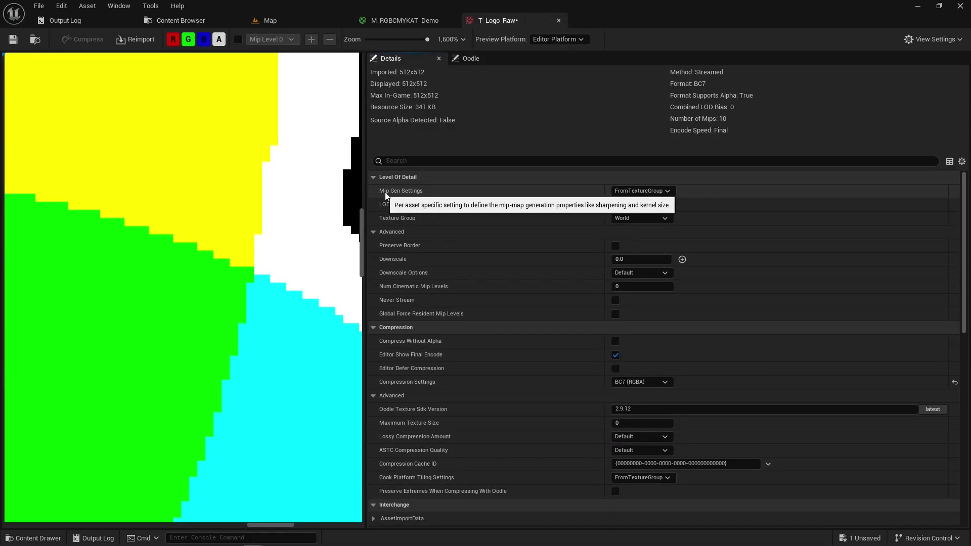
left_click(649, 190)
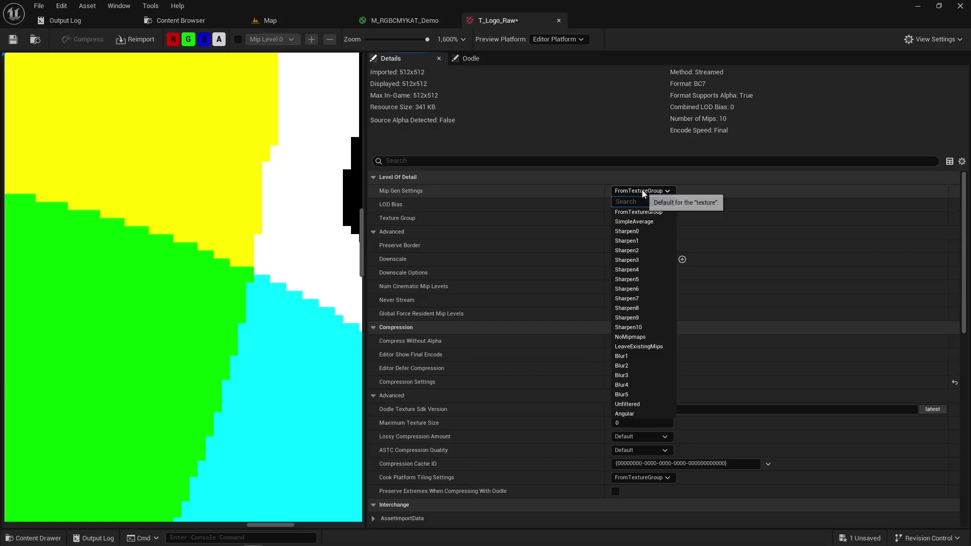
left_click(637, 405)
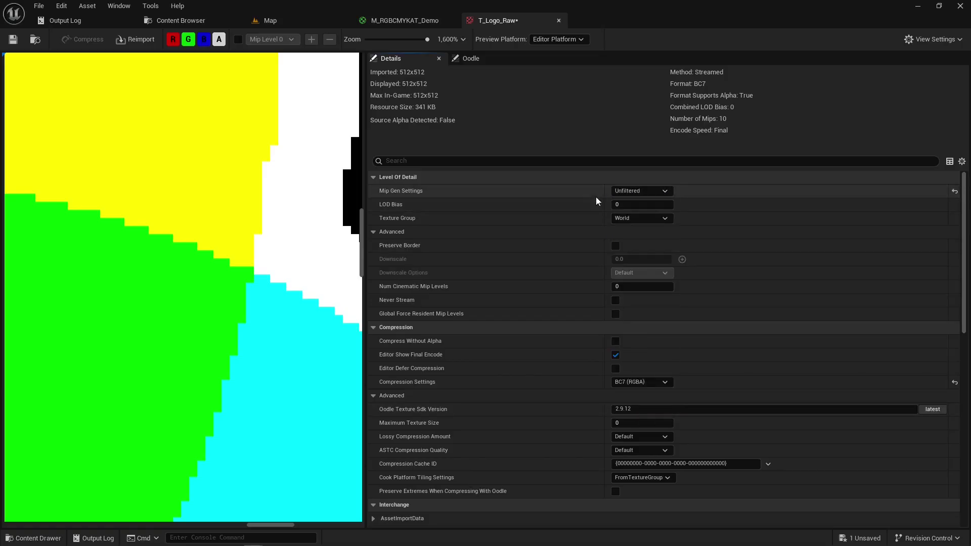
left_click(14, 40)
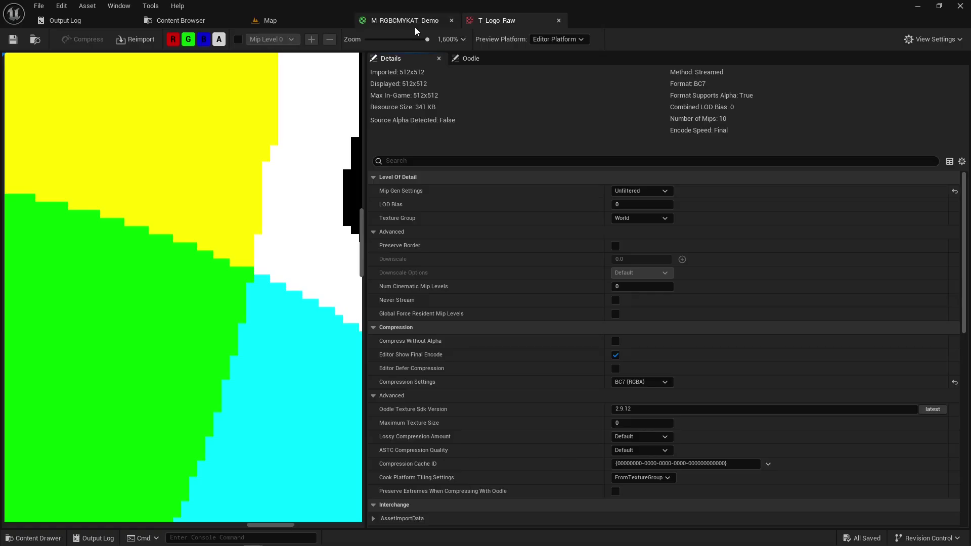
Step: Check the Cyan mask in the M_RGBCMYKAT_Demo preview at varying viewing distances
left_click(409, 23)
right_click_drag(218, 206, 219, 248)
right_click_drag(223, 299, 223, 263)
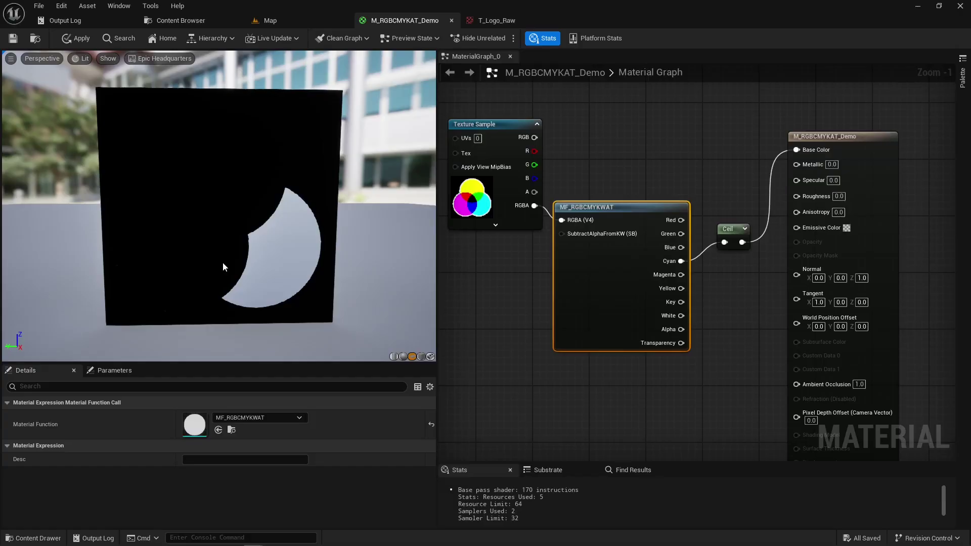
Step: Enlarge the T_Logo_Raw texture view and inspect the blue, magenta and white area borders close up
left_click(496, 21)
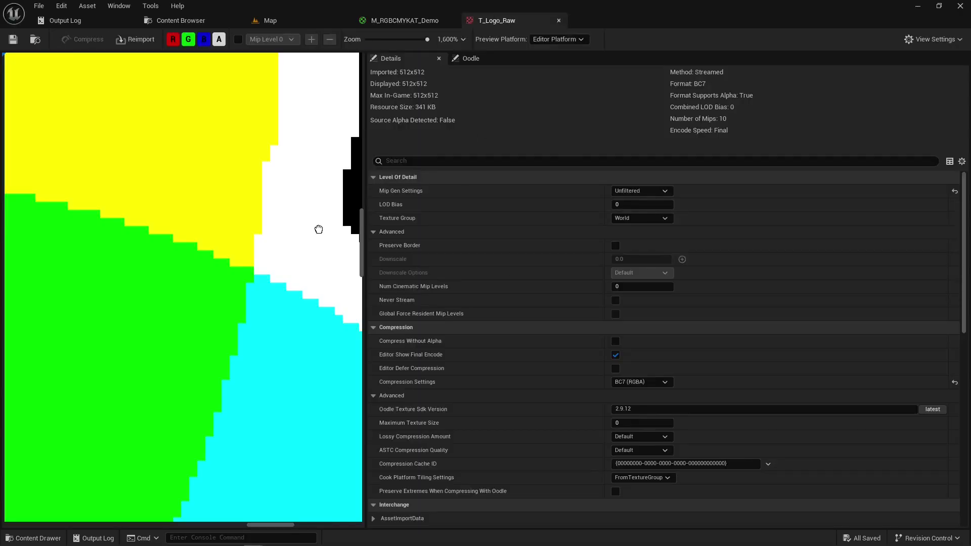
scroll(158, 347, "down", 2)
left_click_drag(366, 224, 798, 245)
right_click_drag(196, 392, 400, 230)
right_click_drag(244, 453, 293, 174)
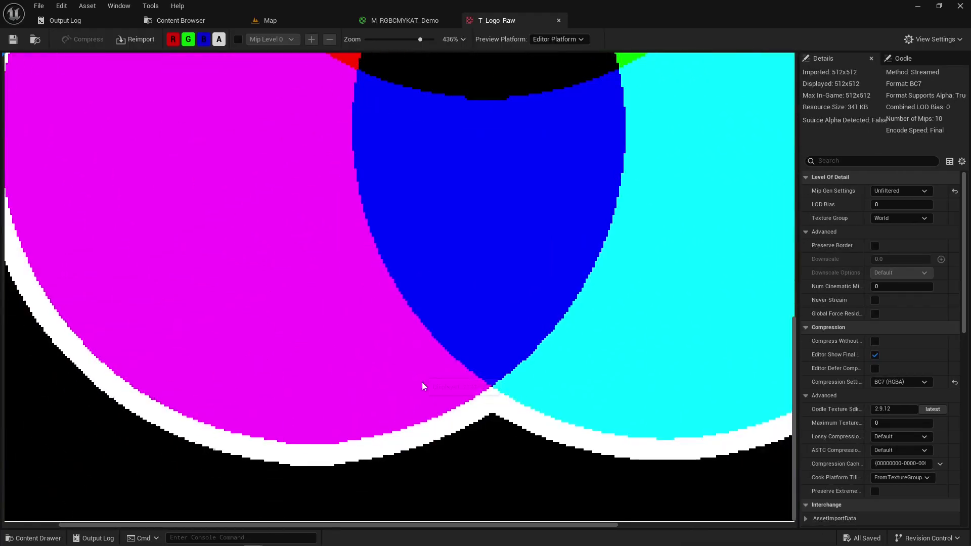
scroll(423, 386, "up", 3)
right_click_drag(559, 472, 563, 312)
right_click_drag(200, 327, 531, 347)
right_click_drag(191, 243, 259, 410)
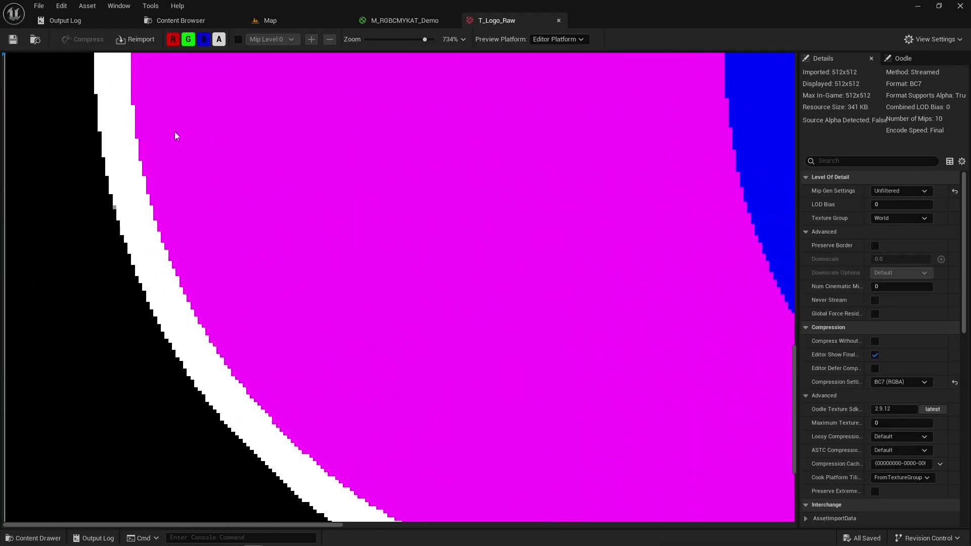
right_click_drag(138, 141, 135, 163)
right_click_drag(325, 270, 329, 486)
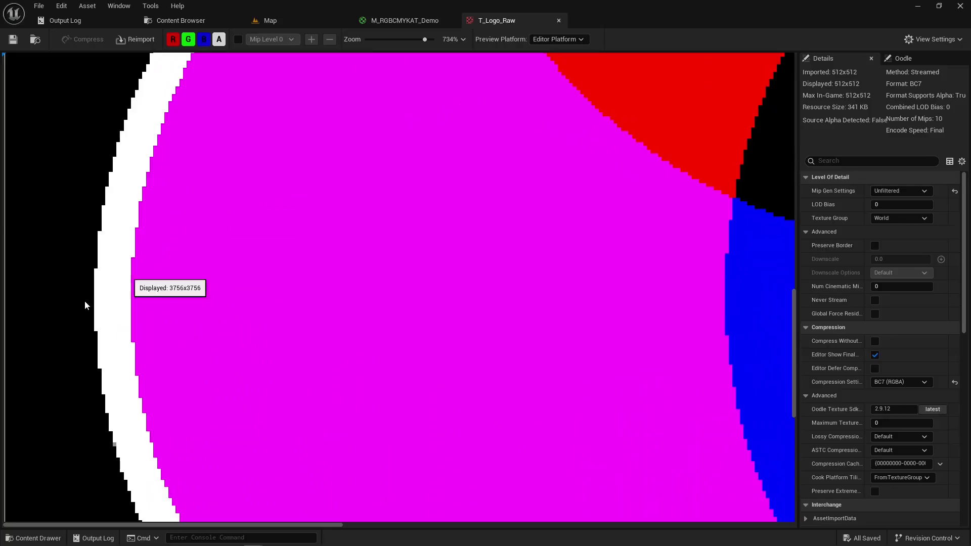
right_click_drag(279, 178, 272, 354)
scroll(470, 321, "down", 7)
scroll(549, 309, "down", 4)
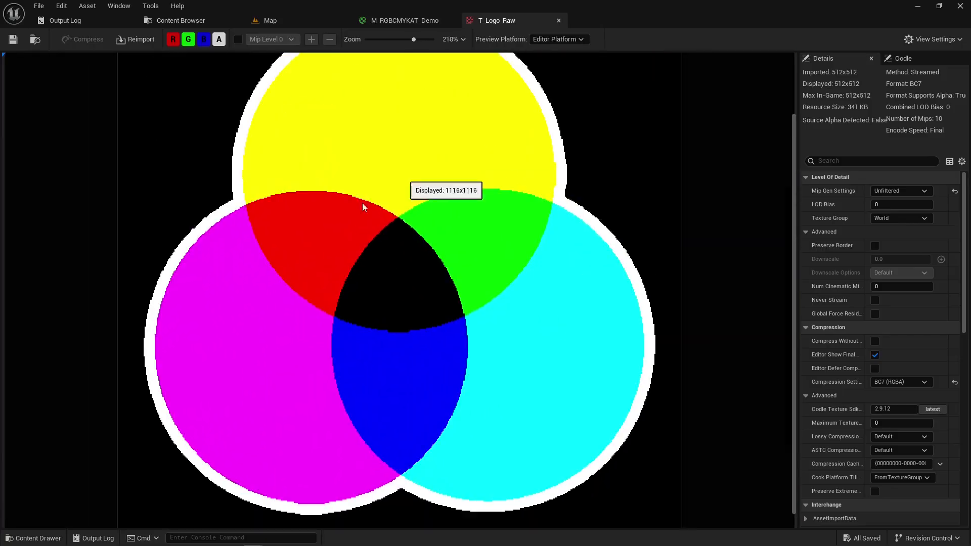
Step: In M_RGBCMYKAT_Demo, feed Ceil in turn from outputs including Magenta, Yellow, Alpha and Transparency, ending on Red
left_click(403, 21)
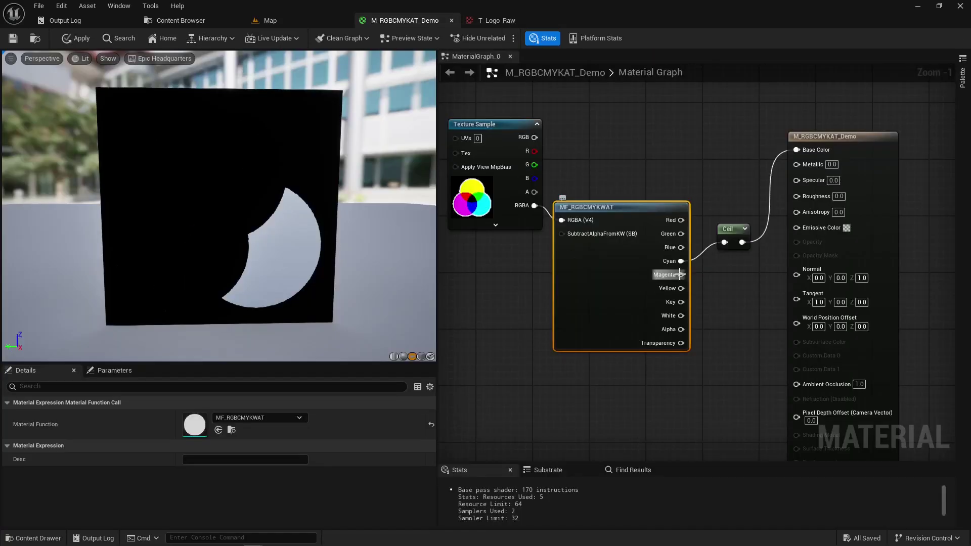
left_click_drag(680, 275, 724, 242)
left_click_drag(681, 288, 724, 242)
scroll(177, 290, "down", 5)
mouse_move(177, 273)
right_mouse_down()
mouse_move(177, 324)
mouse_move(177, 263)
mouse_move(177, 324)
mouse_move(177, 288)
right_mouse_up()
right_click_drag(225, 268, 226, 301)
left_click_drag(681, 330, 725, 243)
left_click_drag(680, 342, 726, 242)
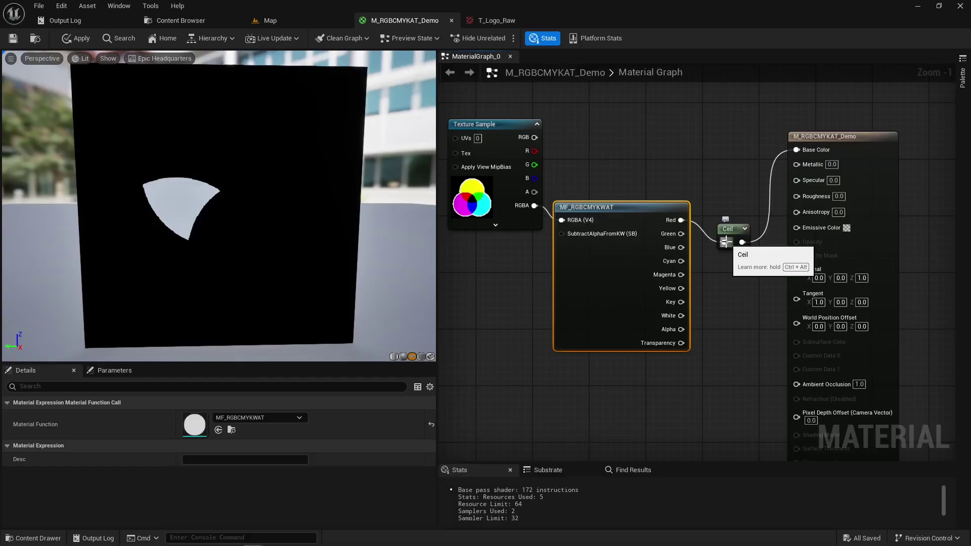
Step: Open the T_Bad_Example texture from the Content folder and review its mip, compression and filter settings
left_click(178, 21)
left_click(479, 302)
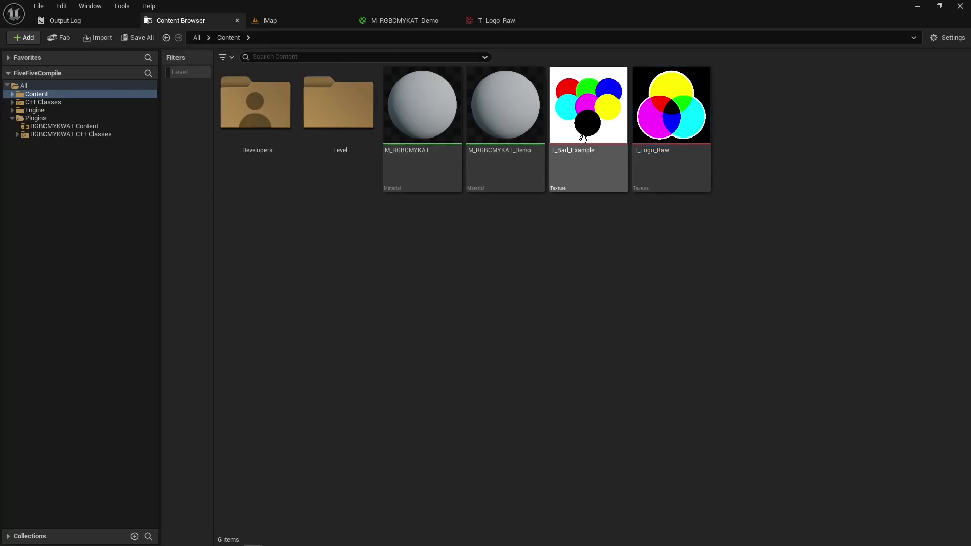
left_click(591, 107)
mouse_move(581, 114)
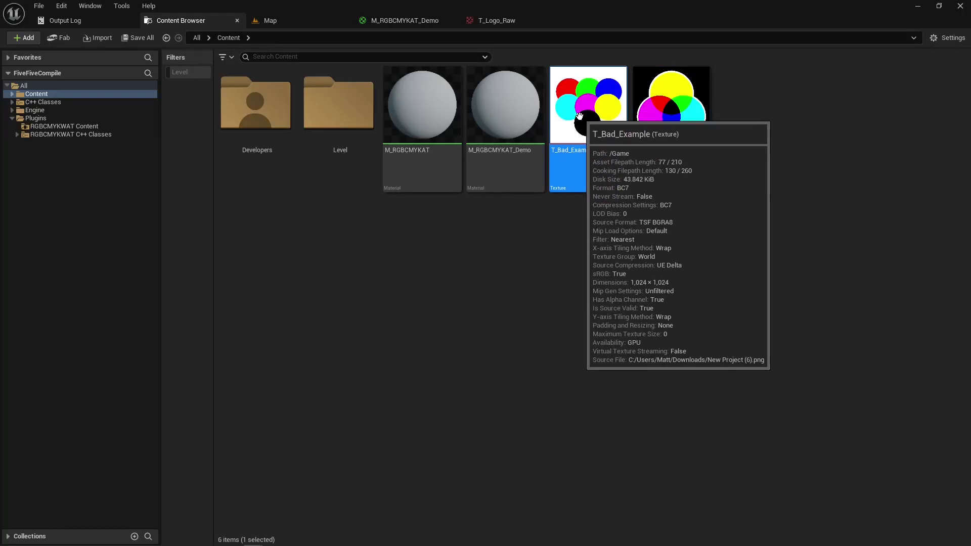
double_click(579, 116)
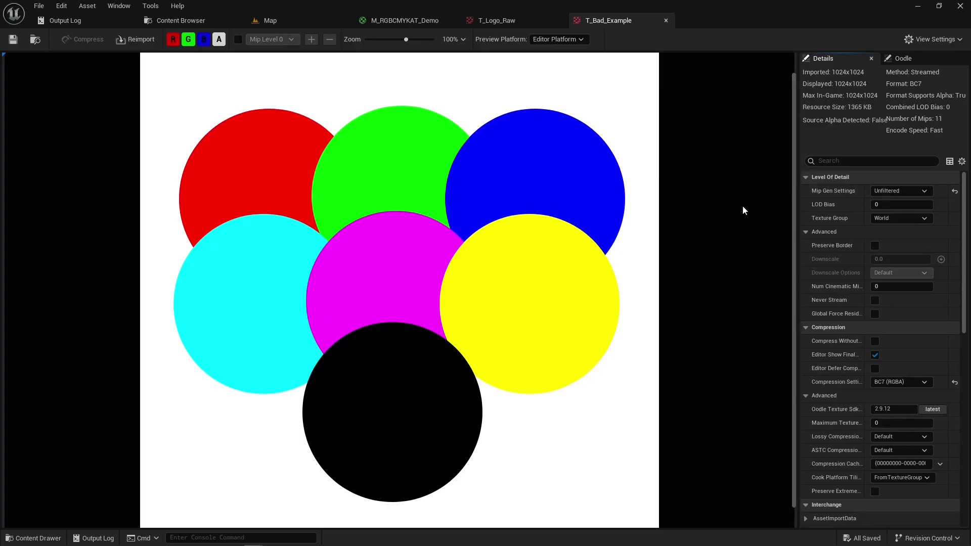
left_click_drag(798, 196, 665, 197)
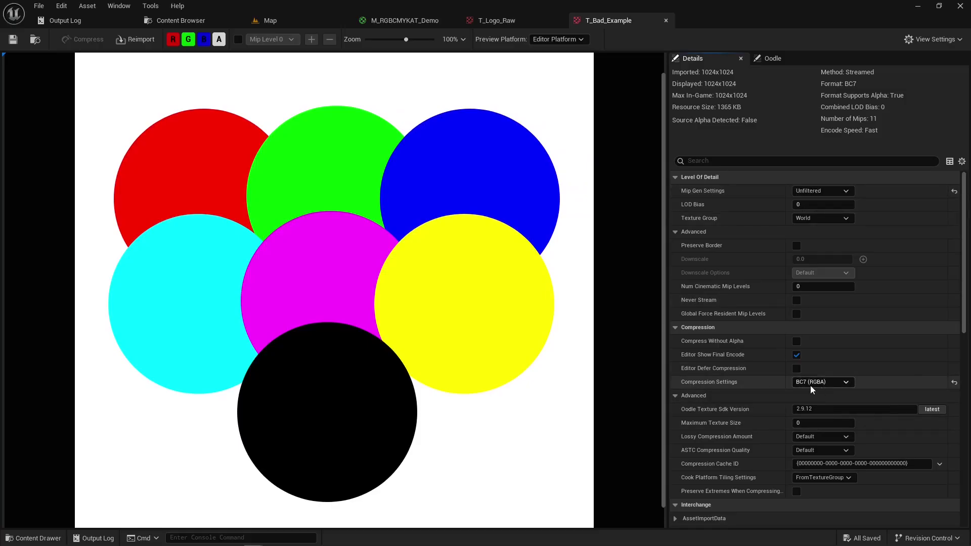
scroll(705, 406, "down", 5)
scroll(764, 435, "down", 3)
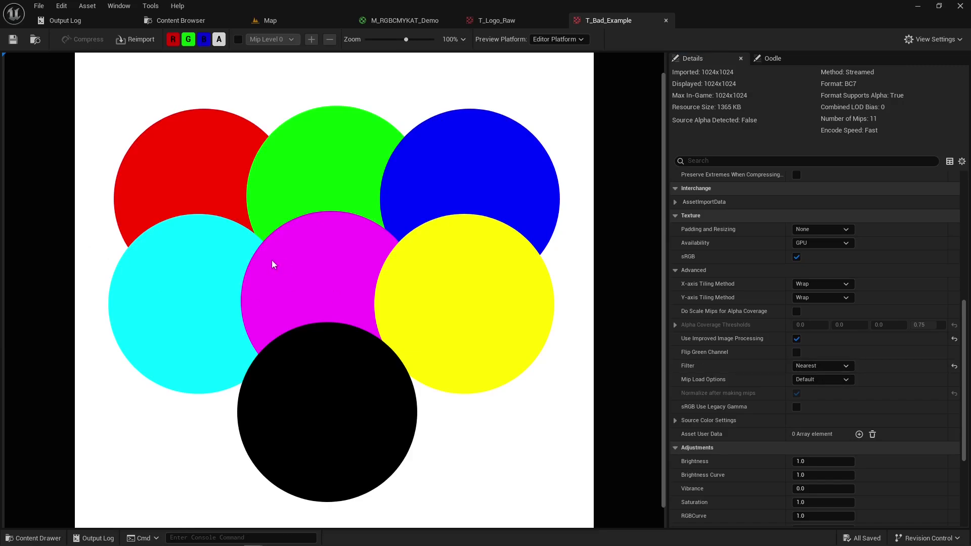
Step: Inspect the T_Bad_Example pixels at up to 1,600% zoom where the green, magenta, cyan and red circles meet
scroll(271, 265, "up", 6)
scroll(299, 249, "up", 8)
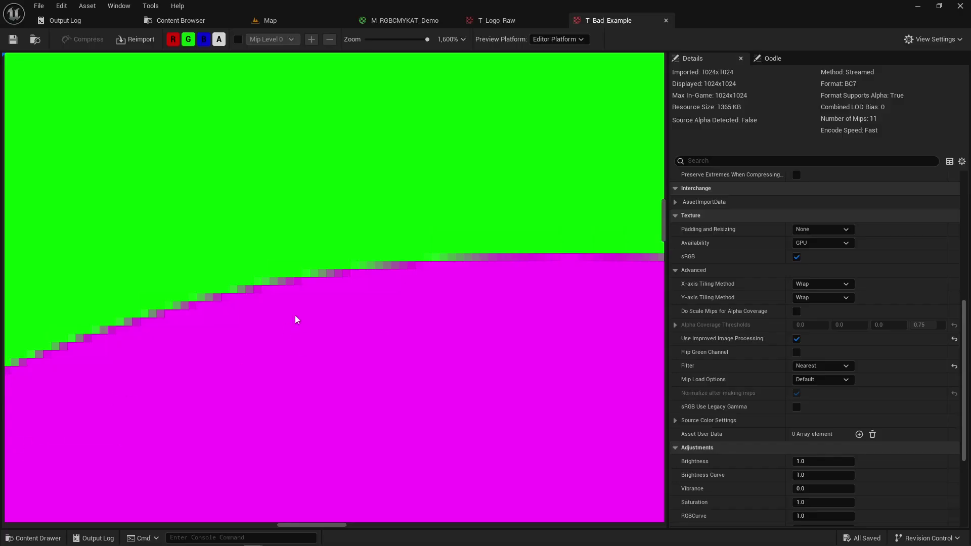
right_click_drag(195, 355, 550, 252)
right_click_drag(178, 471, 537, 226)
scroll(354, 338, "down", 1)
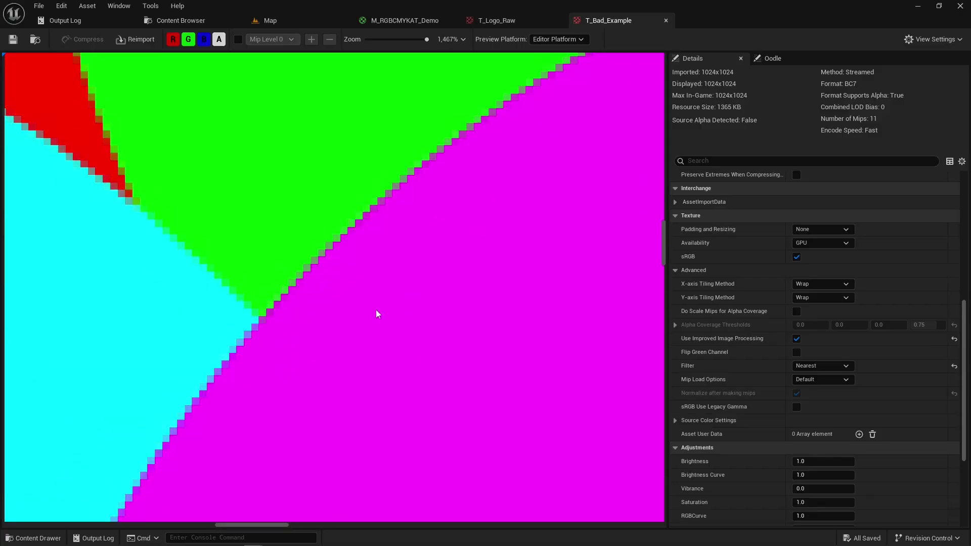
Step: Add T_Bad_Example to M_RGBCMYKAT_Demo as a Texture Sample and connect its RGBA output to the MF_RGBCMYKWAT RGBA input
left_click(35, 39)
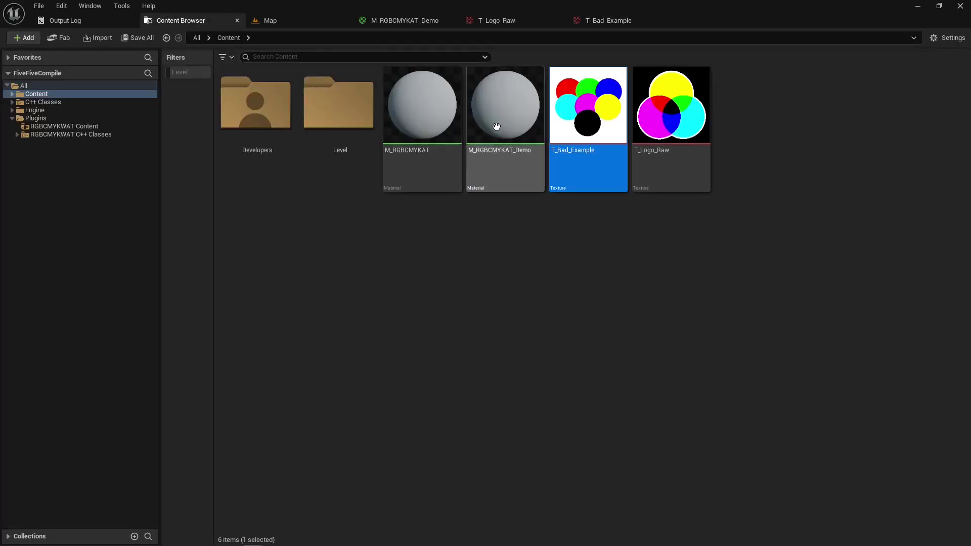
left_click_drag(563, 129, 447, 258)
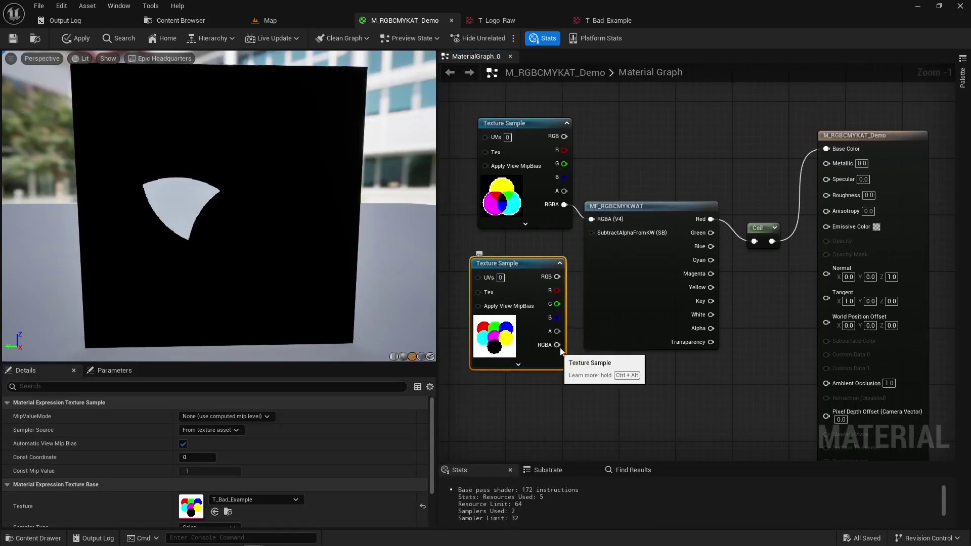
left_click_drag(557, 345, 591, 219)
Step: Examine the T_Bad_Example masks in the preview by feeding Ceil from the Green, Blue and Cyan outputs in turn
left_click_drag(196, 235, 261, 193)
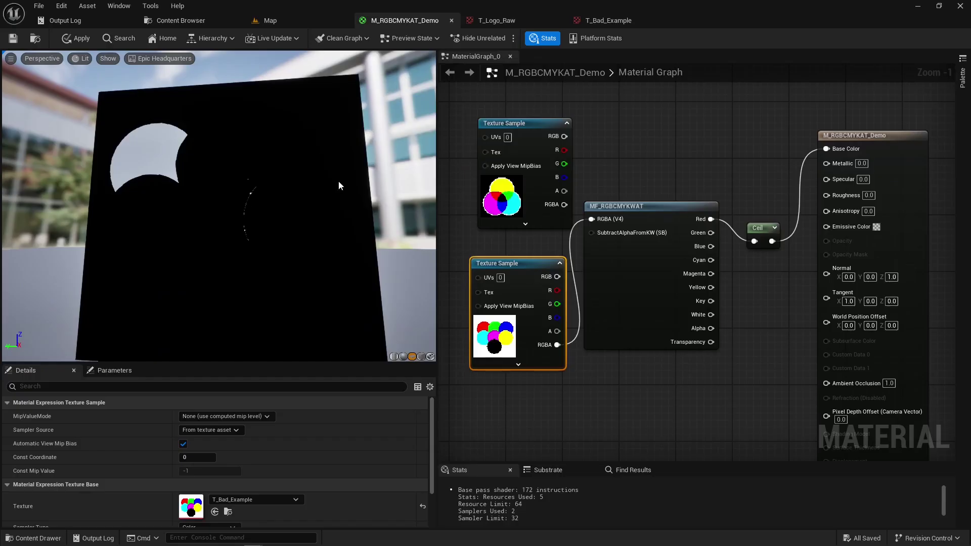
left_click_drag(711, 233, 754, 241)
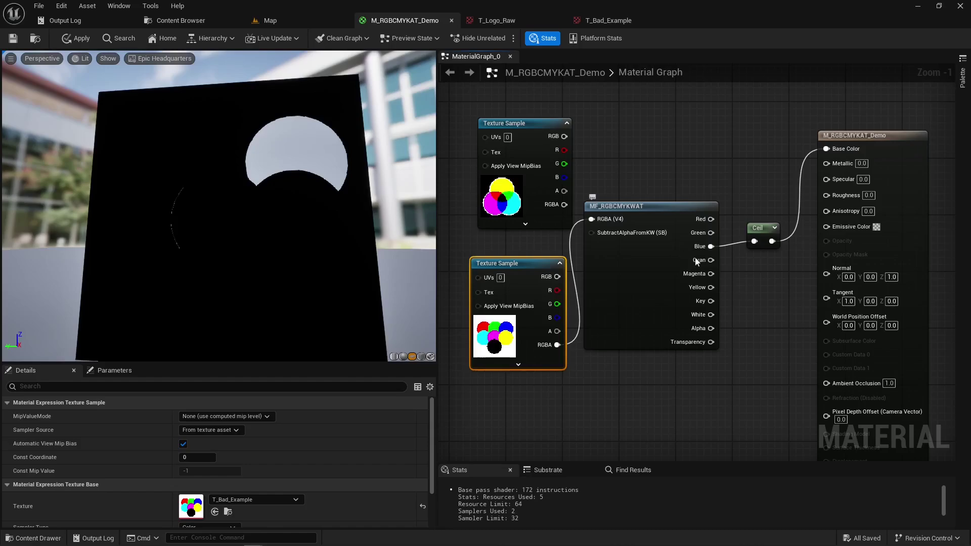
left_click_drag(697, 261, 754, 241)
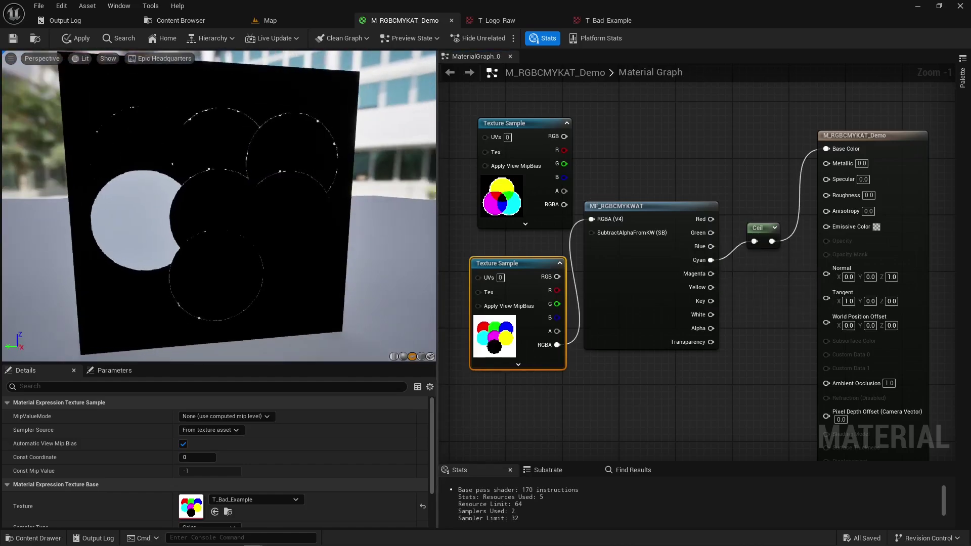
Step: Examine the T_Bad_Example masks in the preview by feeding Ceil from the Magenta, Yellow and Key outputs in turn
left_click_drag(711, 274, 755, 242)
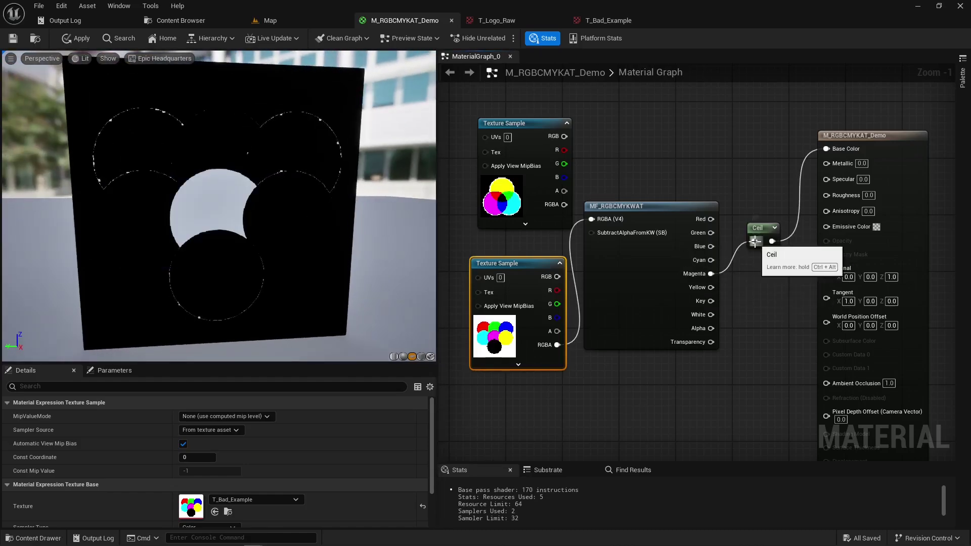
left_click_drag(711, 287, 754, 241)
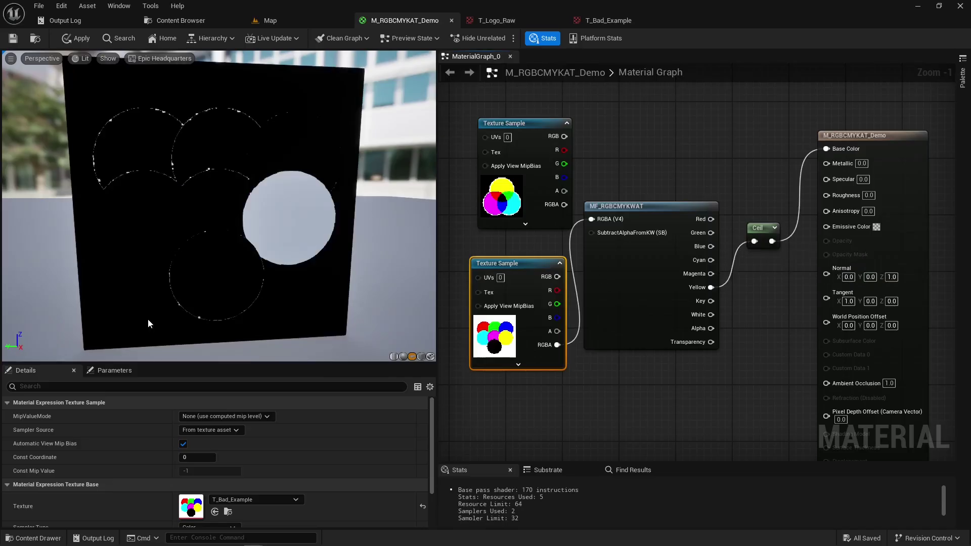
left_click_drag(712, 301, 754, 242)
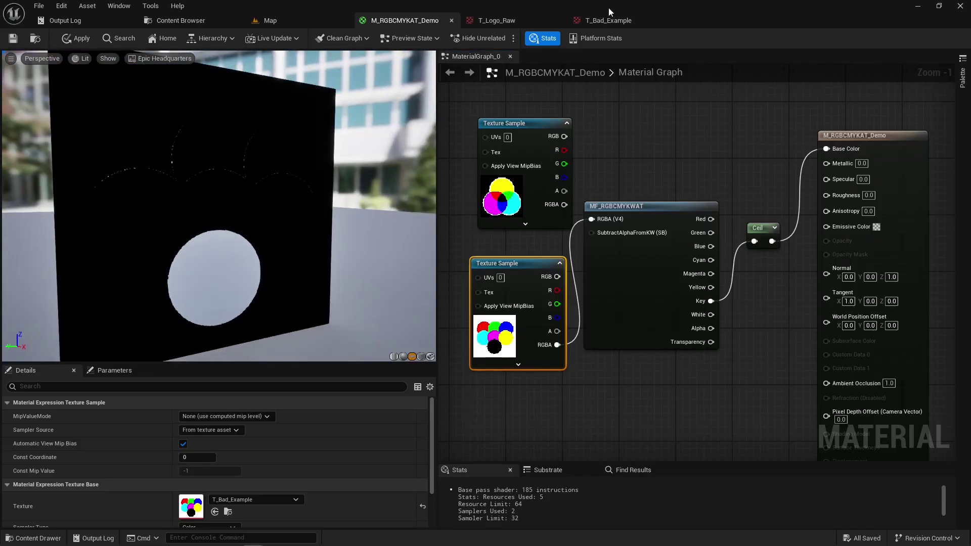
Step: Compare the color-edge pixels of T_Bad_Example with those of T_Logo_Raw, zooming into the latter's red and black boundary at 1,600%
left_click(607, 19)
right_click_drag(412, 207, 396, 306)
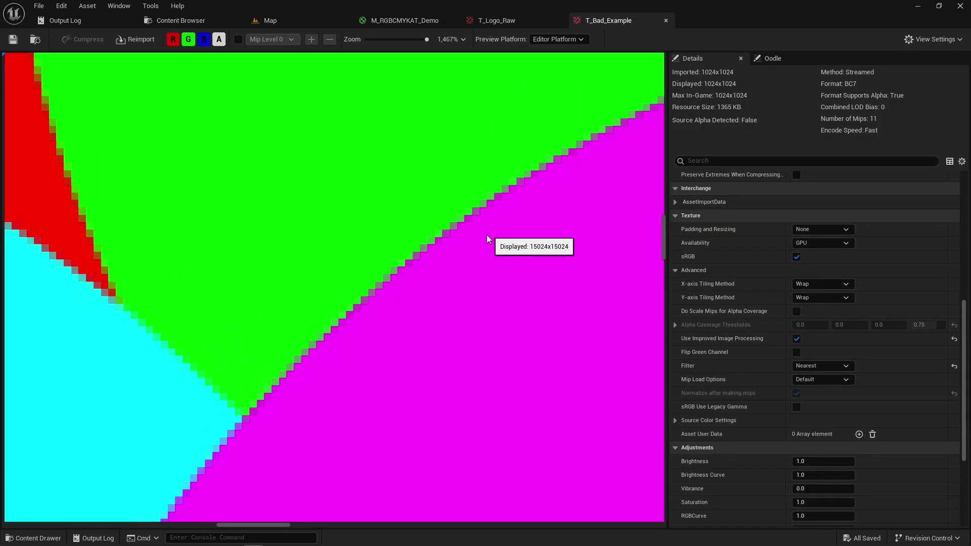
left_click(496, 21)
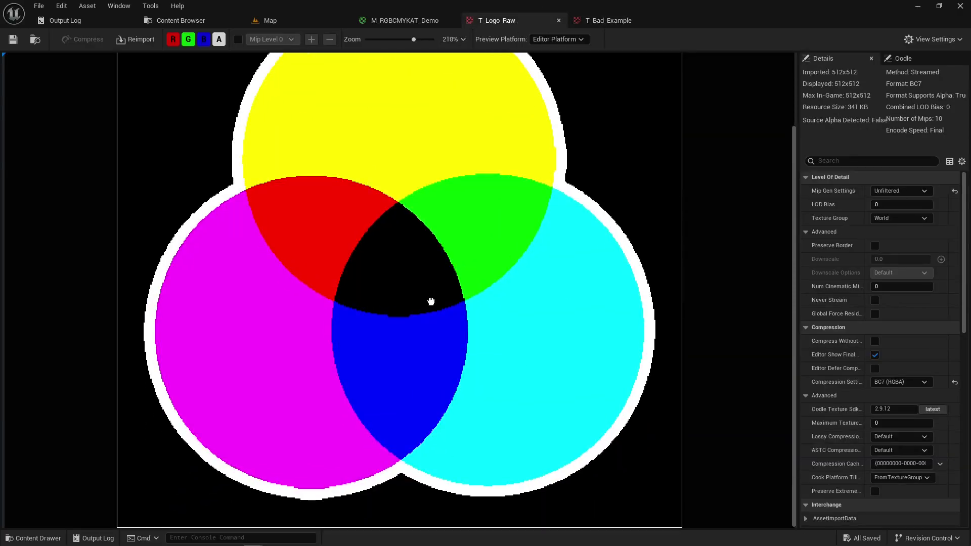
scroll(329, 357, "up", 10)
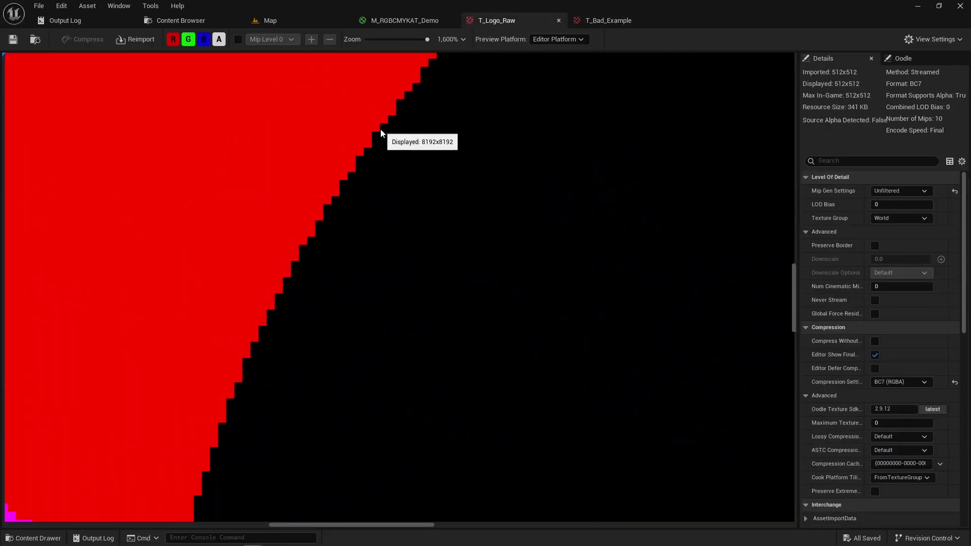
right_click_drag(261, 311, 291, 342)
right_click_drag(247, 181, 226, 257)
scroll(156, 363, "down", 9)
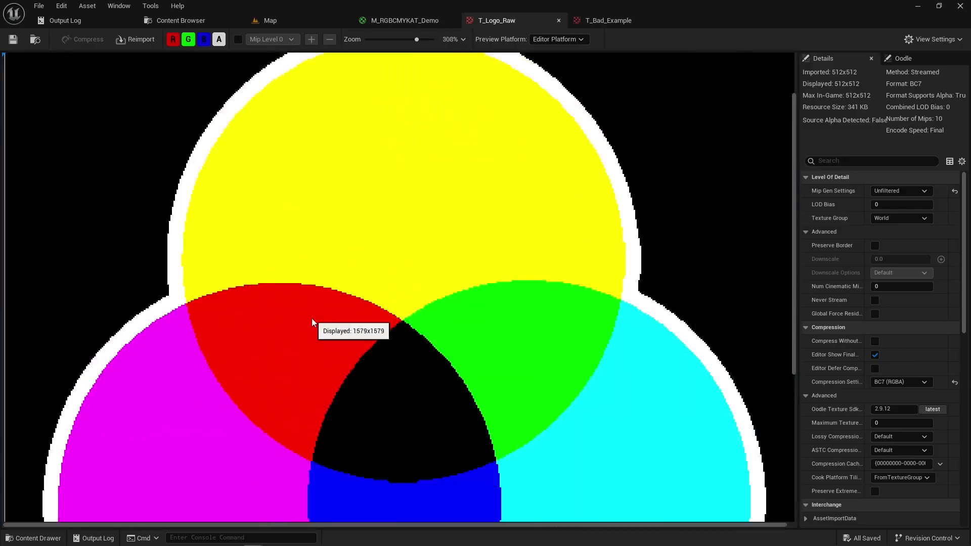
Step: View T_Logo_Raw with only its red channel, restore the green and blue channels, and inspect the whole logo
left_click(188, 39)
left_click(204, 39)
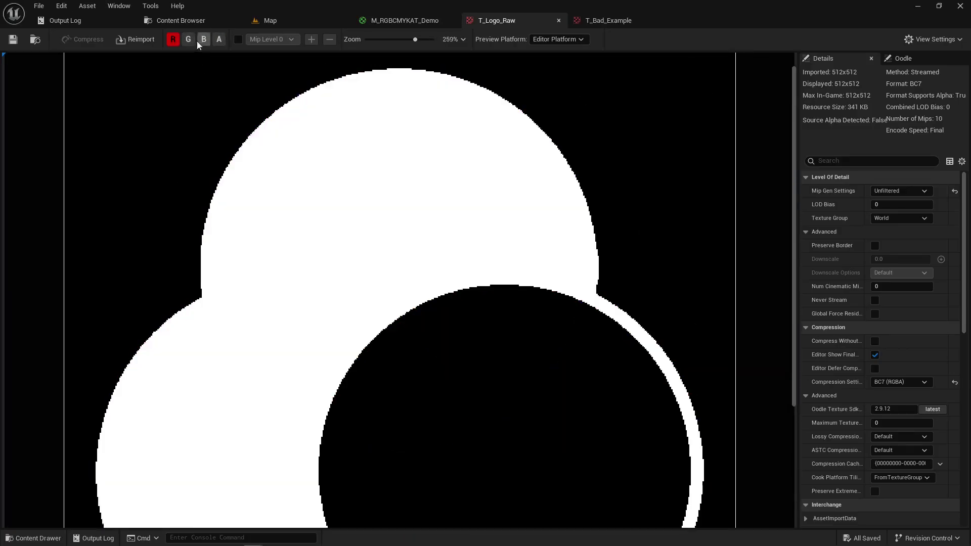
left_click(204, 39)
left_click(188, 39)
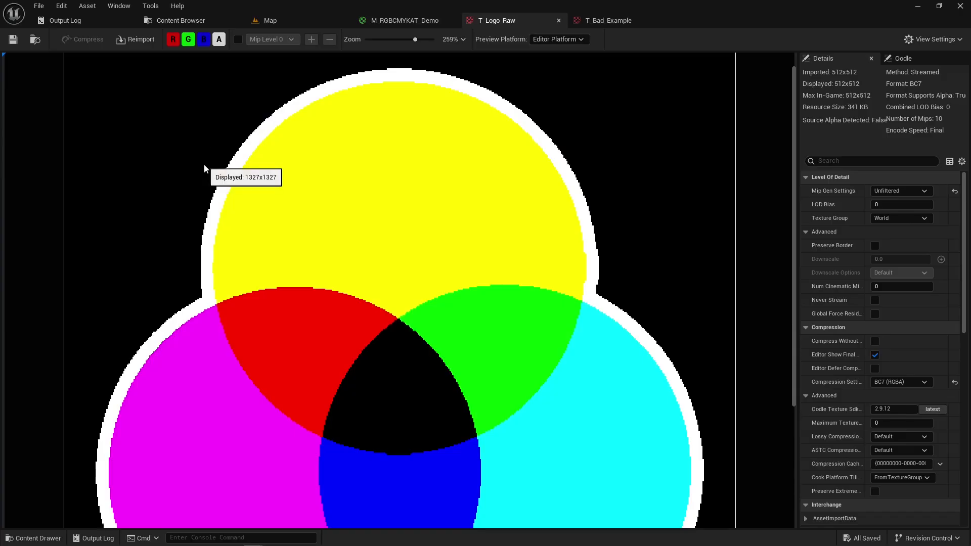
scroll(232, 330, "down", 3)
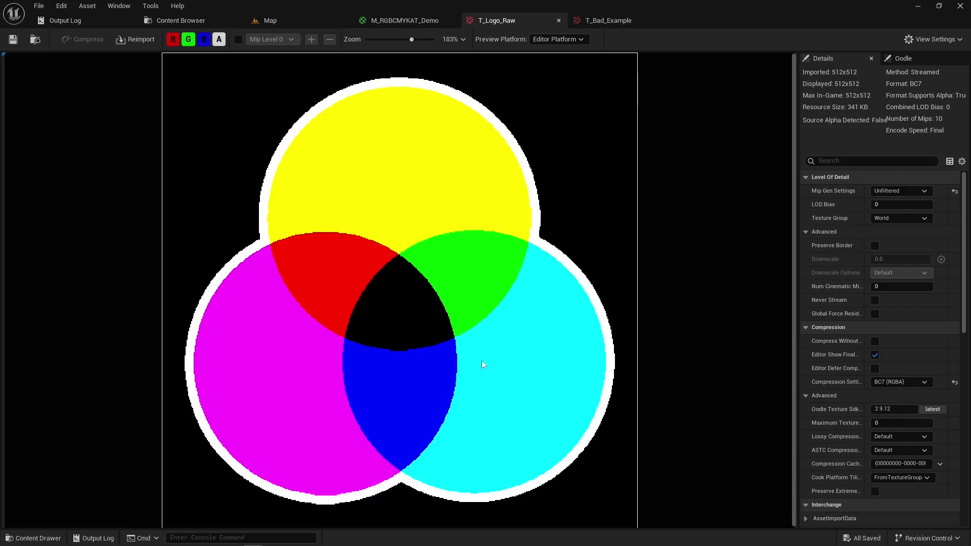
scroll(482, 361, "up", 1)
scroll(482, 360, "down", 1)
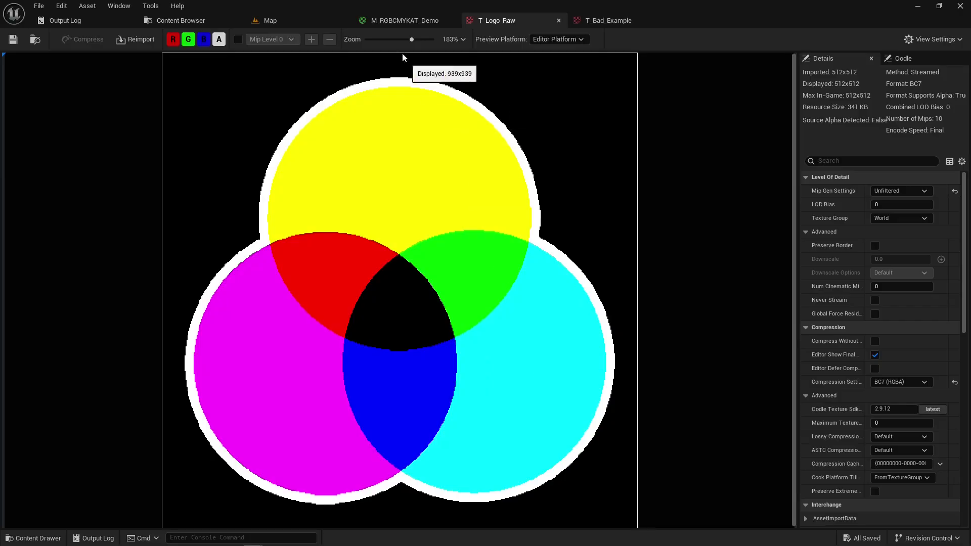
Step: Return to M_RGBCMYKAT_Demo and examine the T_Bad_Example White mask in the preview by feeding it into Ceil
left_click(384, 22)
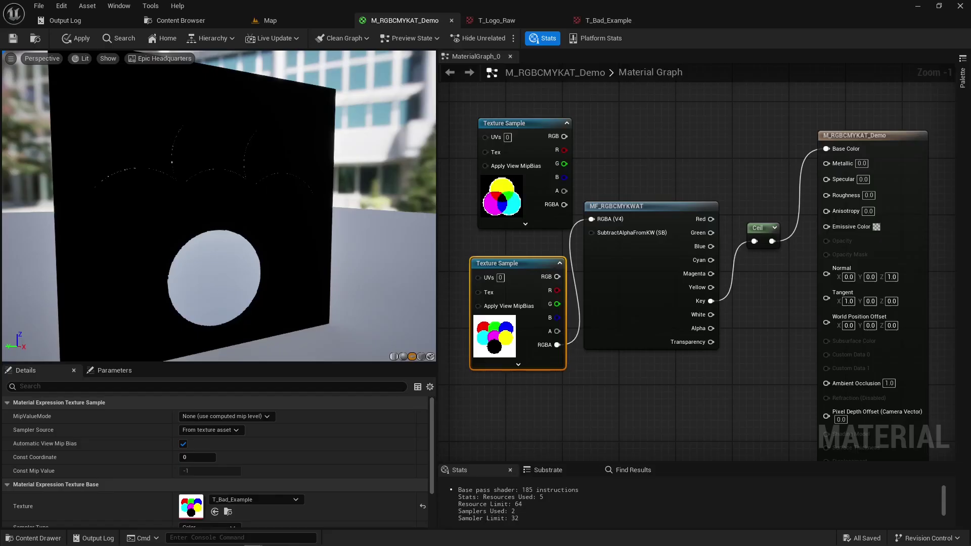
left_click_drag(218, 207, 177, 188)
left_click(712, 318)
left_click_drag(712, 318, 754, 242)
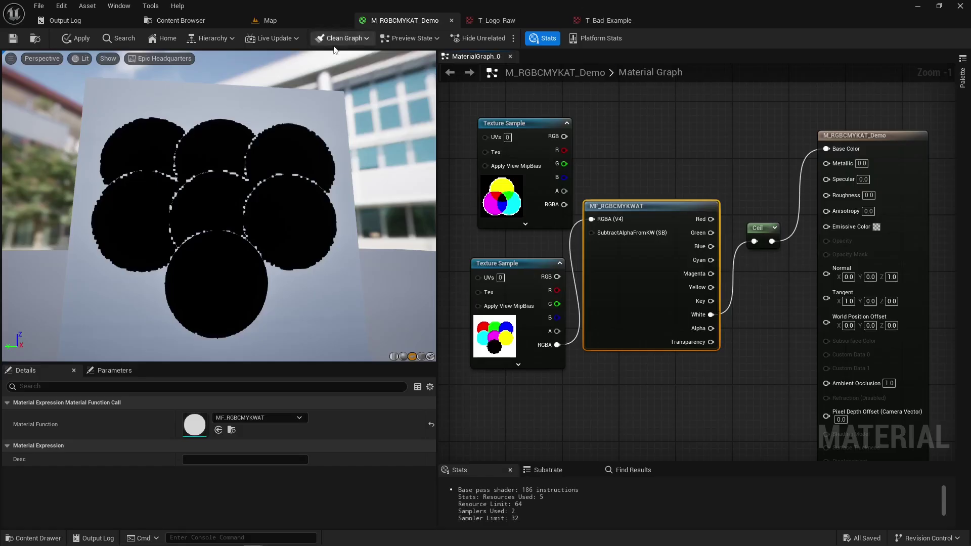
mouse_move(612, 279)
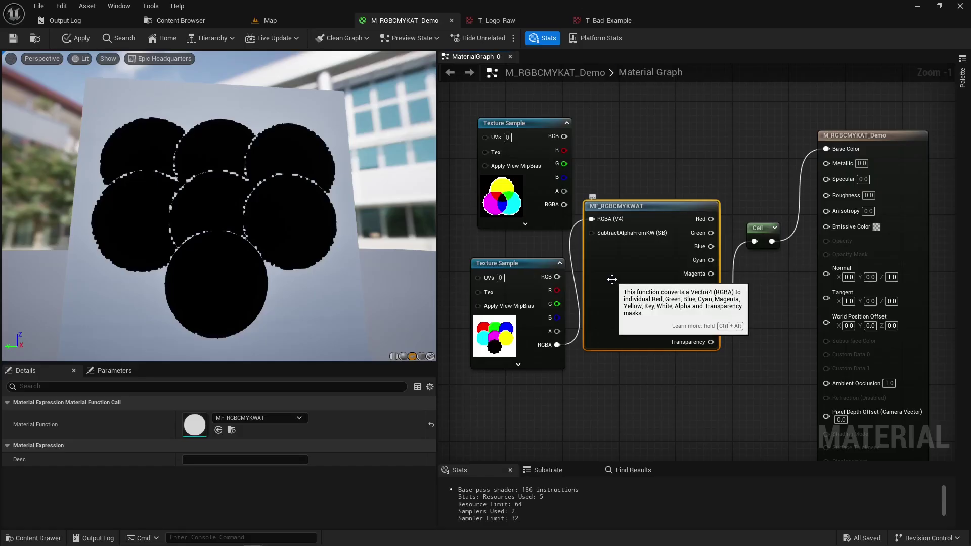
Step: Look up the RGBCMYKWAT scripted asset actions available for T_Logo_Raw in the Content folder
left_click(169, 22)
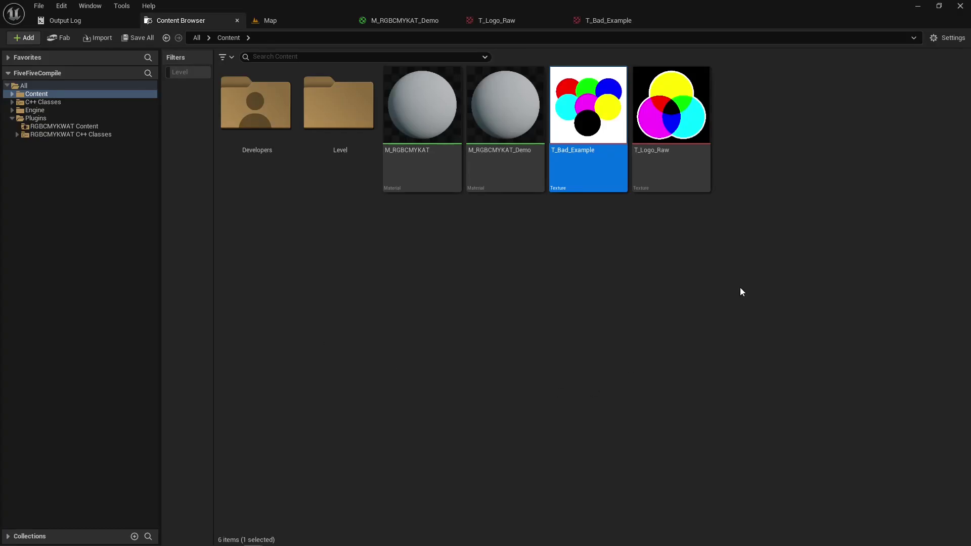
left_click(676, 117)
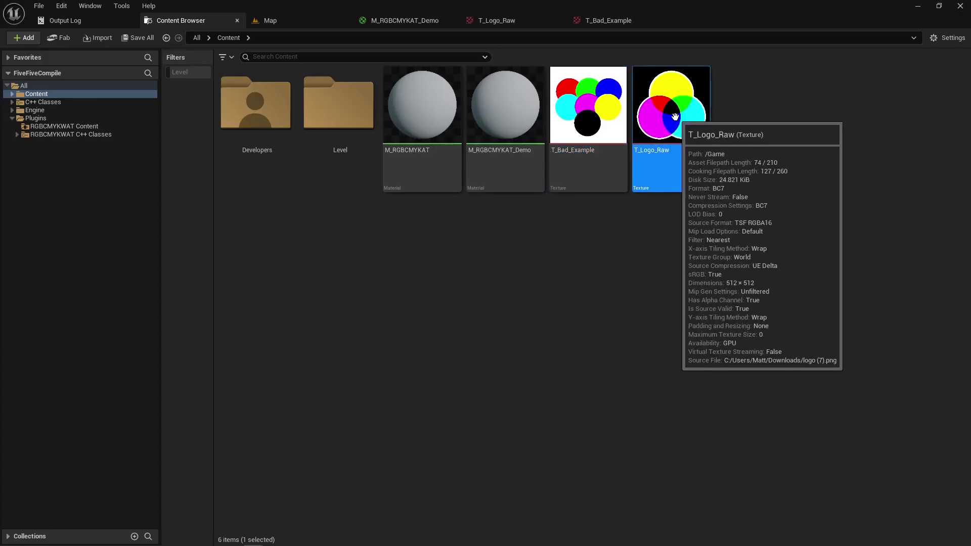
right_click(675, 117)
mouse_move(725, 381)
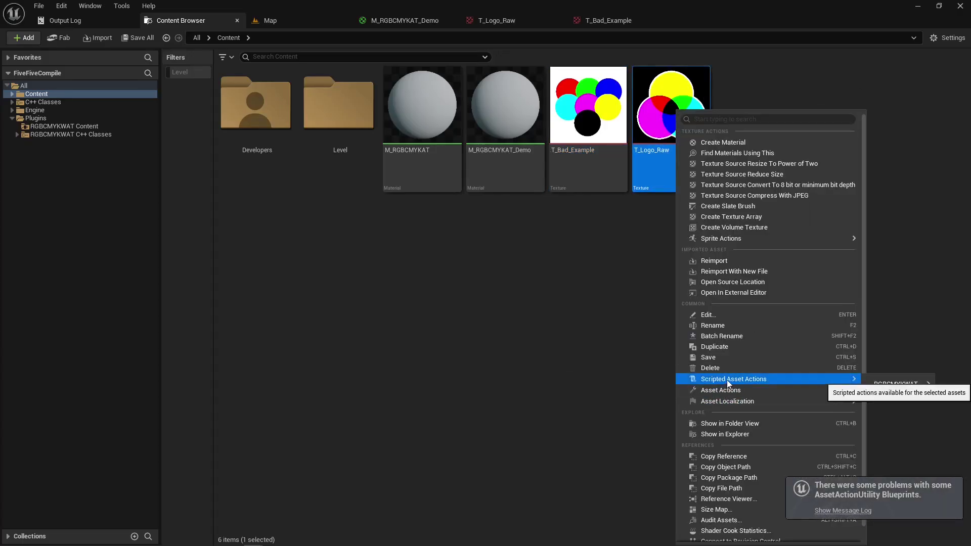
mouse_move(896, 389)
left_click(829, 389)
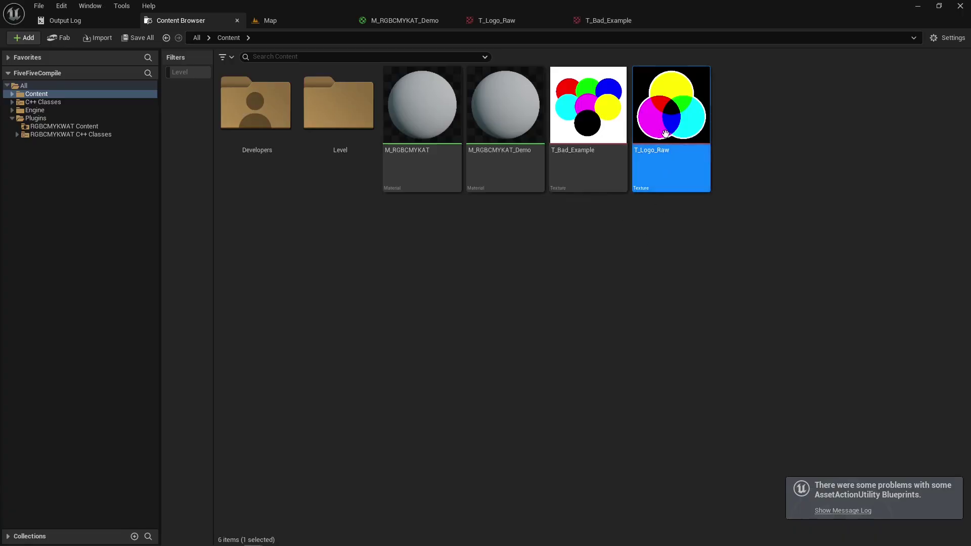
Step: Add T_Logo_Raw to the M_RGBCMYKAT_Demo graph as a Texture Sample below the T_Bad_Example sample
left_click_drag(665, 132, 538, 411)
right_click_drag(537, 412, 540, 245)
left_click_drag(541, 246, 528, 256)
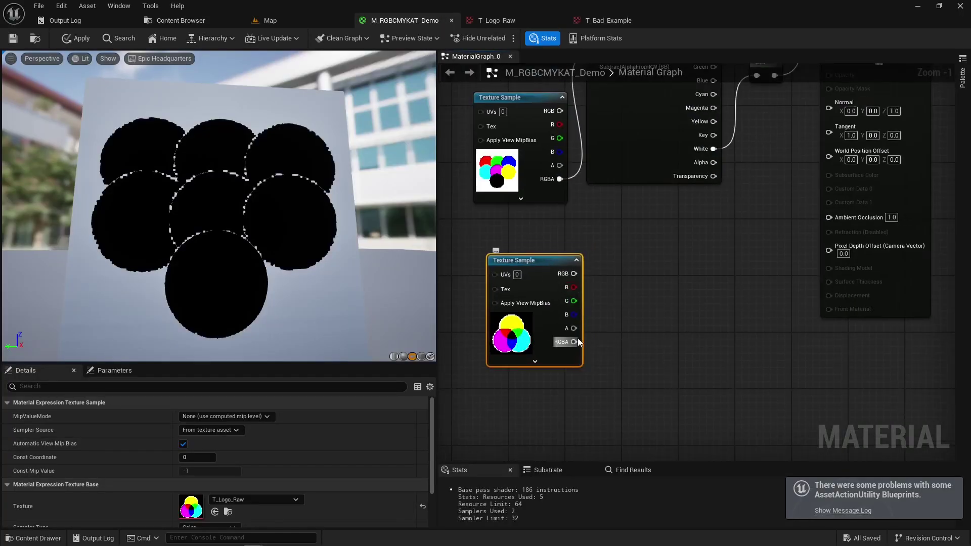
left_click_drag(577, 341, 602, 338)
type("rgbc")
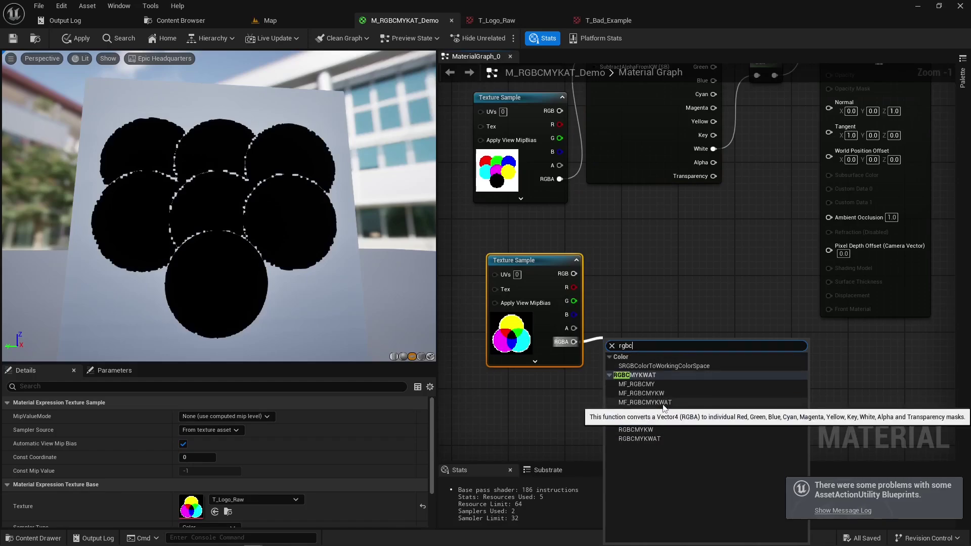
left_click(667, 420)
right_click_drag(637, 322, 634, 339)
left_click_drag(647, 421, 651, 387)
right_click_drag(651, 387, 630, 319)
key("Delete")
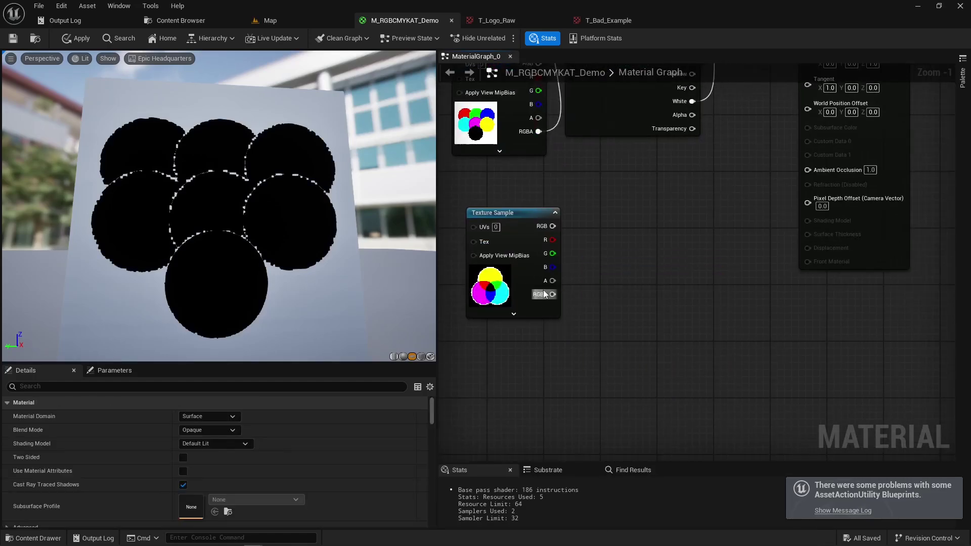
Step: Add an MF_RGBCMY function fed by the RGB output of the new T_Logo_Raw Texture Sample
left_click_drag(548, 228, 603, 217)
type("rgbc")
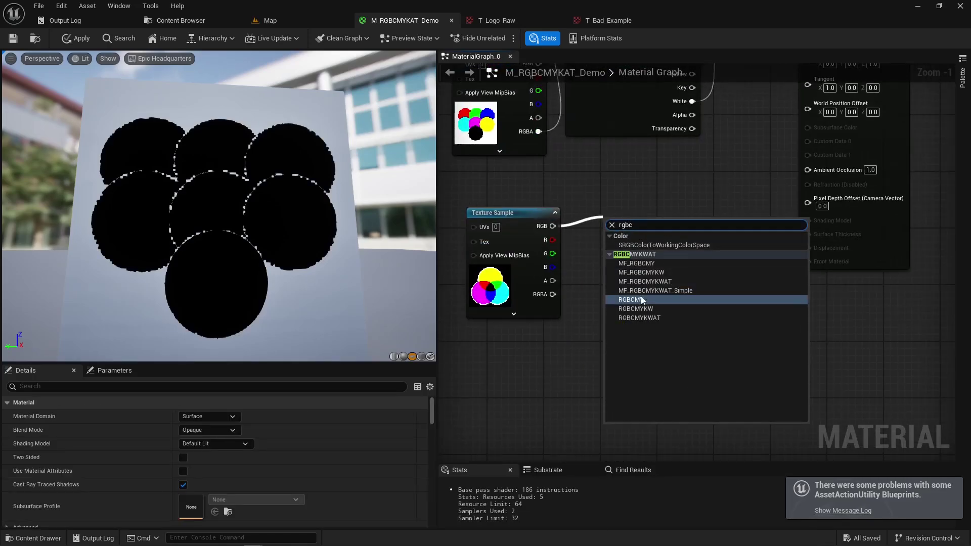
left_click(637, 263)
right_click_drag(658, 225, 644, 267)
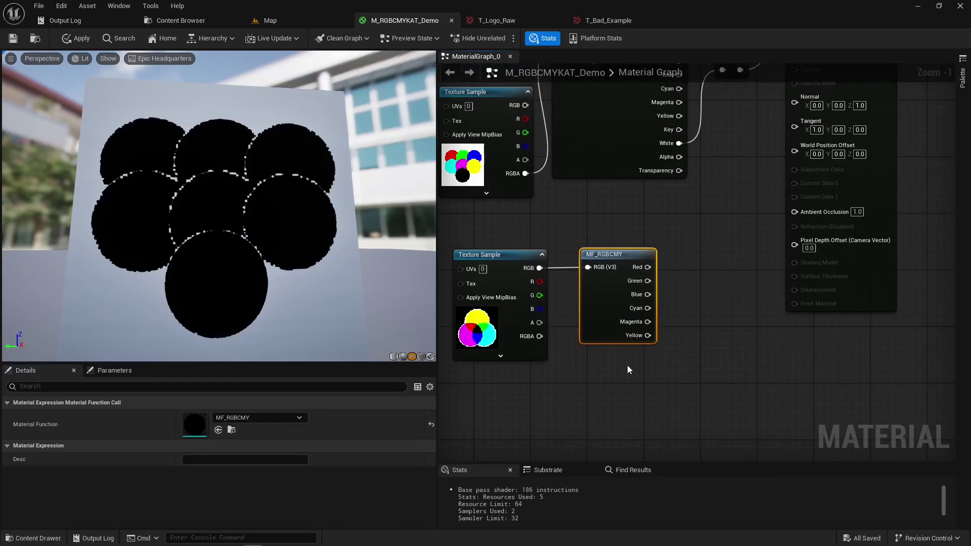
right_click_drag(713, 253, 690, 342)
scroll(690, 342, "down", 1)
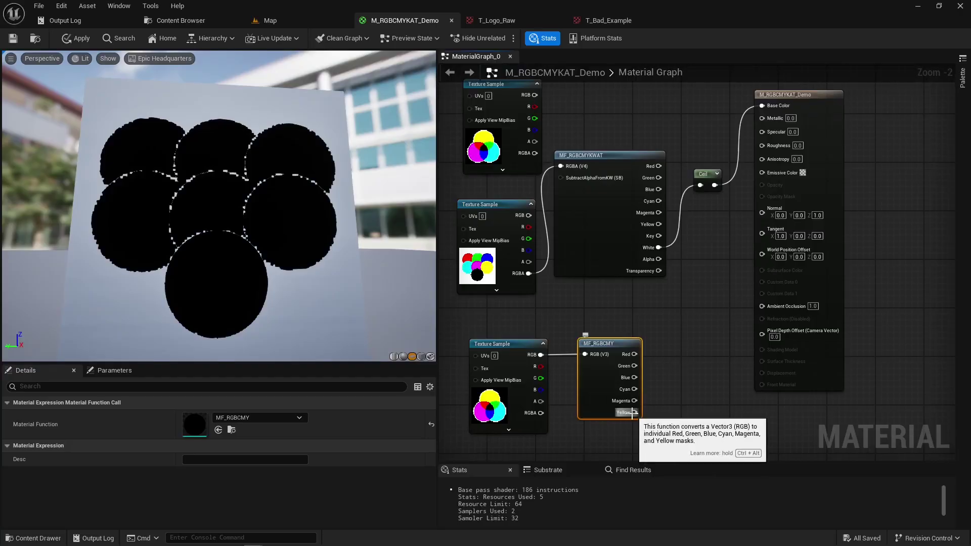
Step: Examine the T_Logo_Raw masks in the preview by feeding Ceil from the MF_RGBCMY Yellow, Magenta and Cyan outputs in turn
left_click_drag(634, 413, 701, 185)
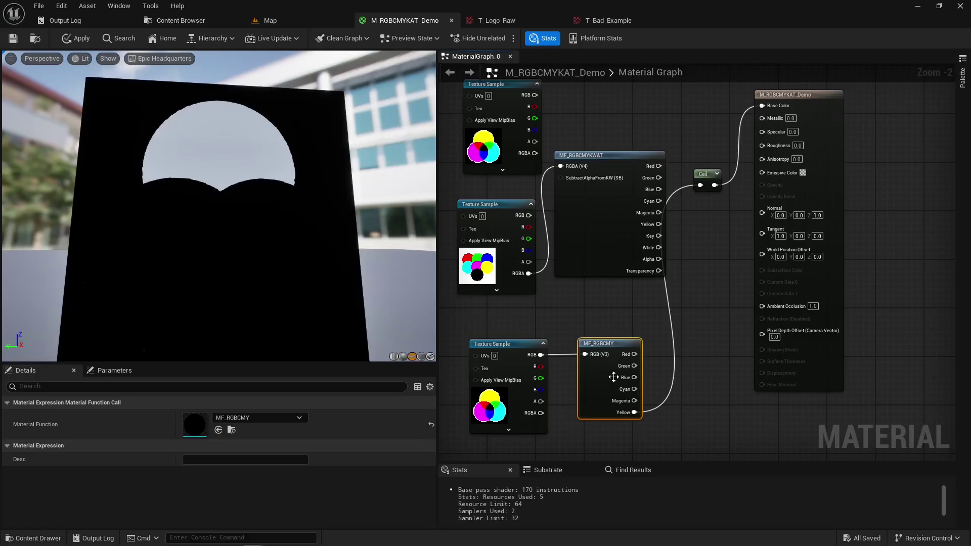
left_click_drag(627, 401, 700, 185)
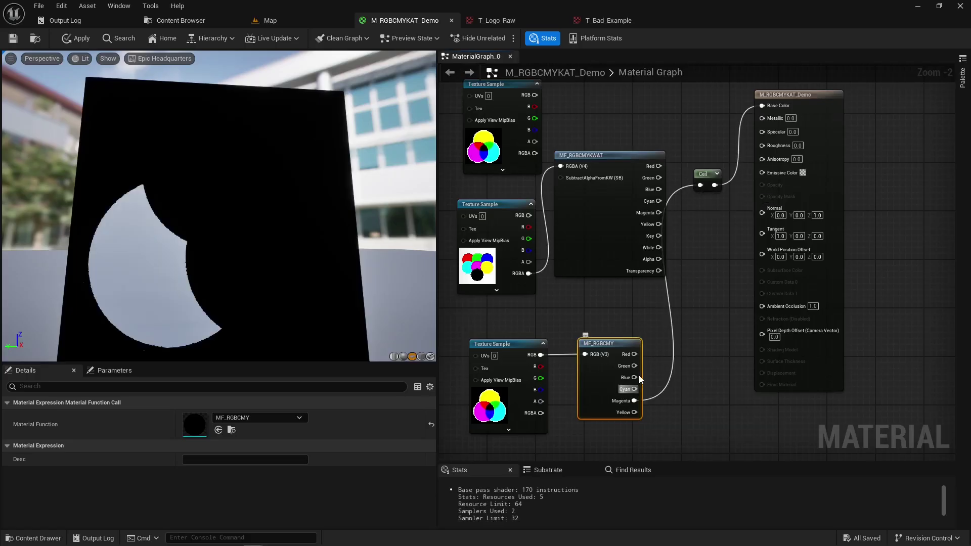
left_click_drag(634, 389, 701, 187)
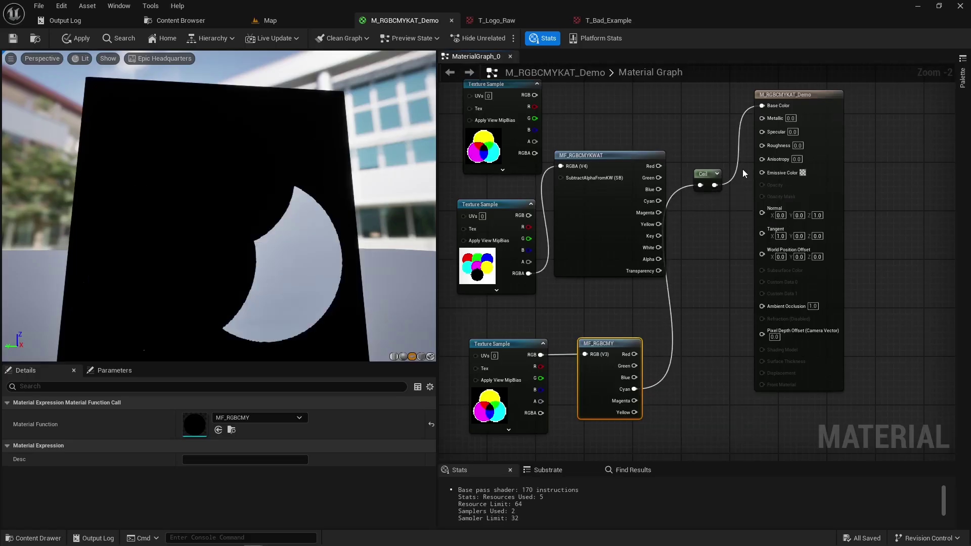